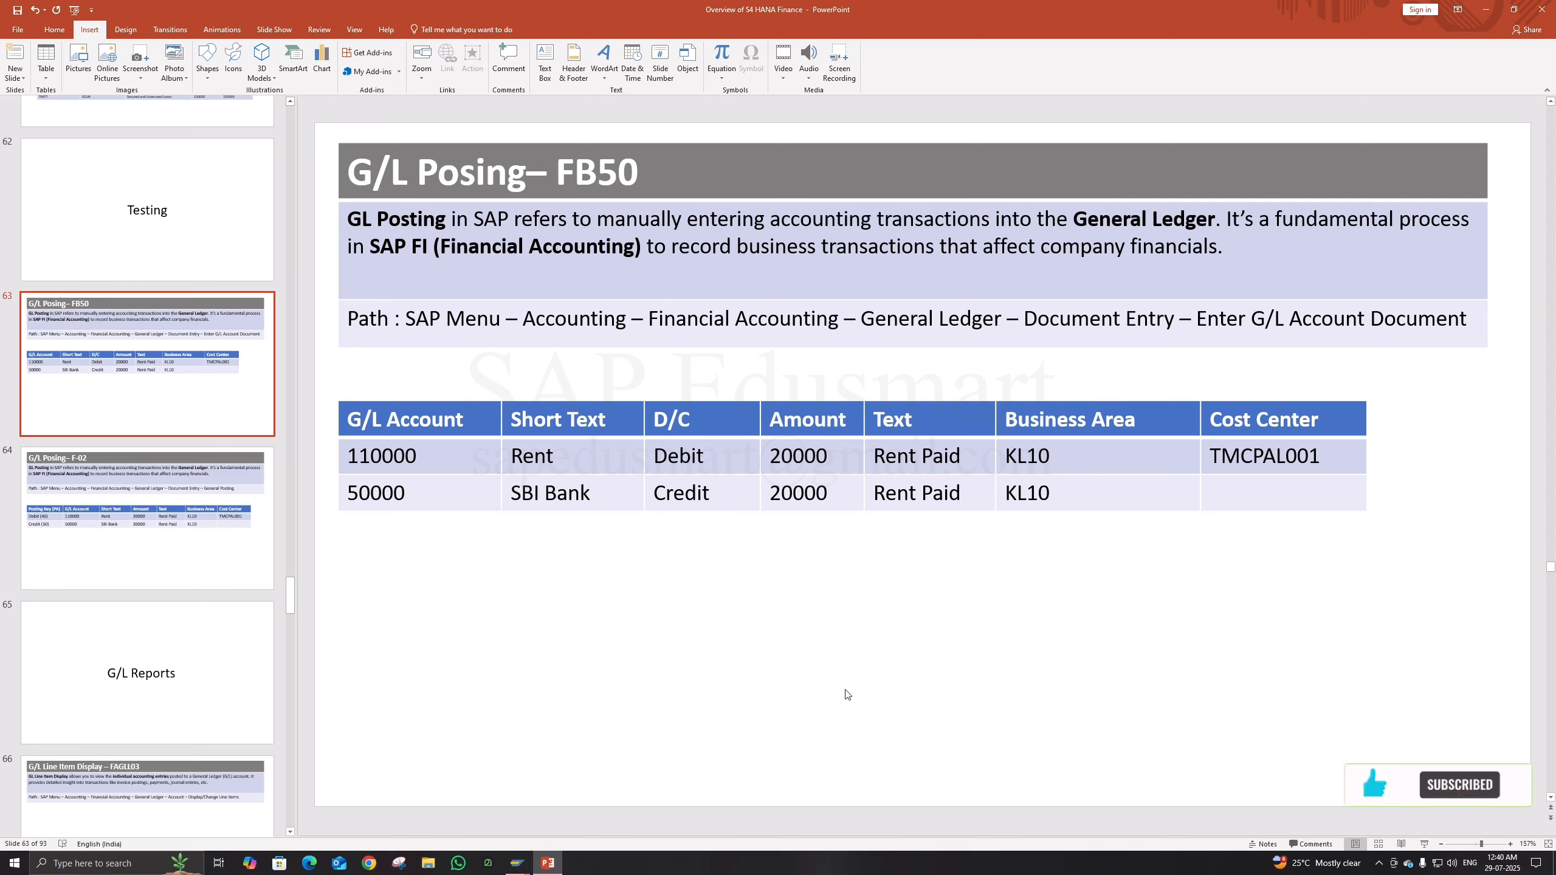
Step: Review the F-02 and FB50 G/L posting slides and switch to the SAP session
{"action": "left_click", "coordinate": [192, 526]}
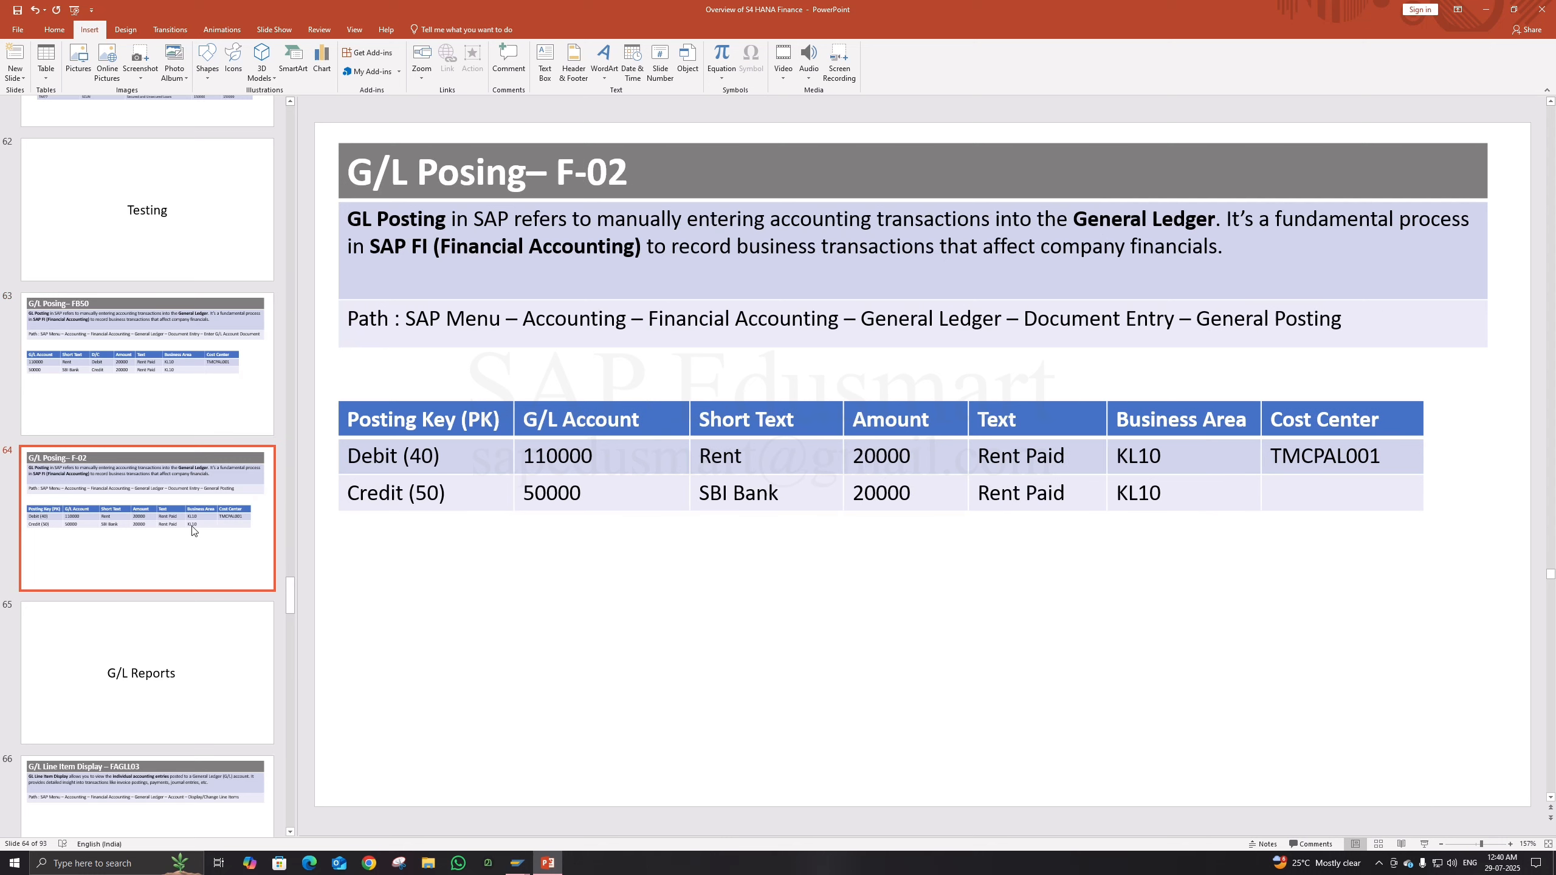
{"action": "left_click", "coordinate": [195, 417]}
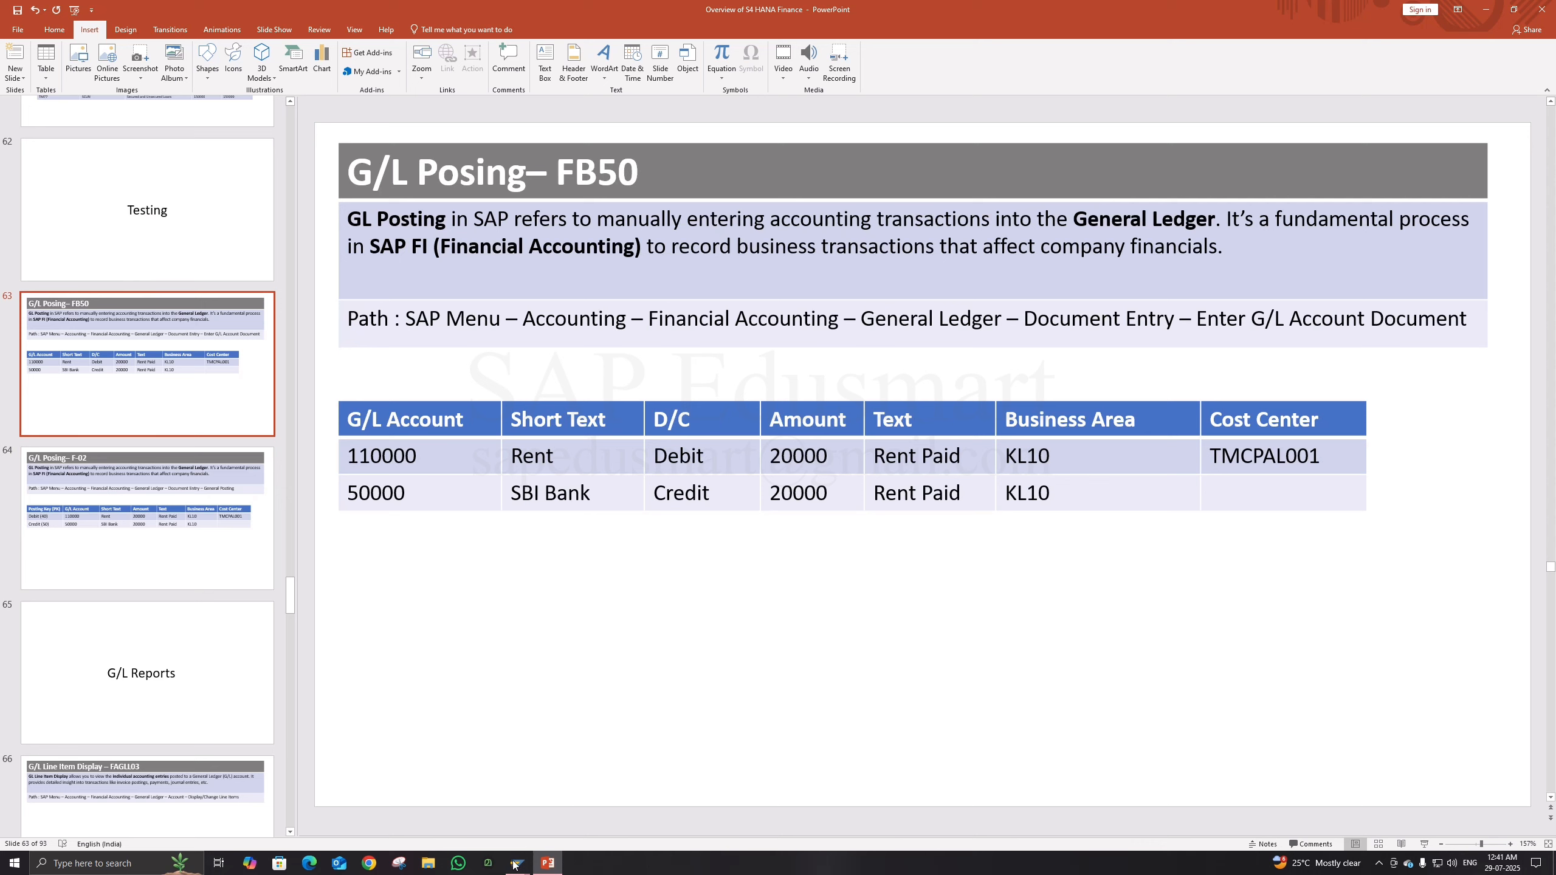
{"action": "mouse_move", "coordinate": [515, 863]}
{"action": "left_click", "coordinate": [593, 813]}
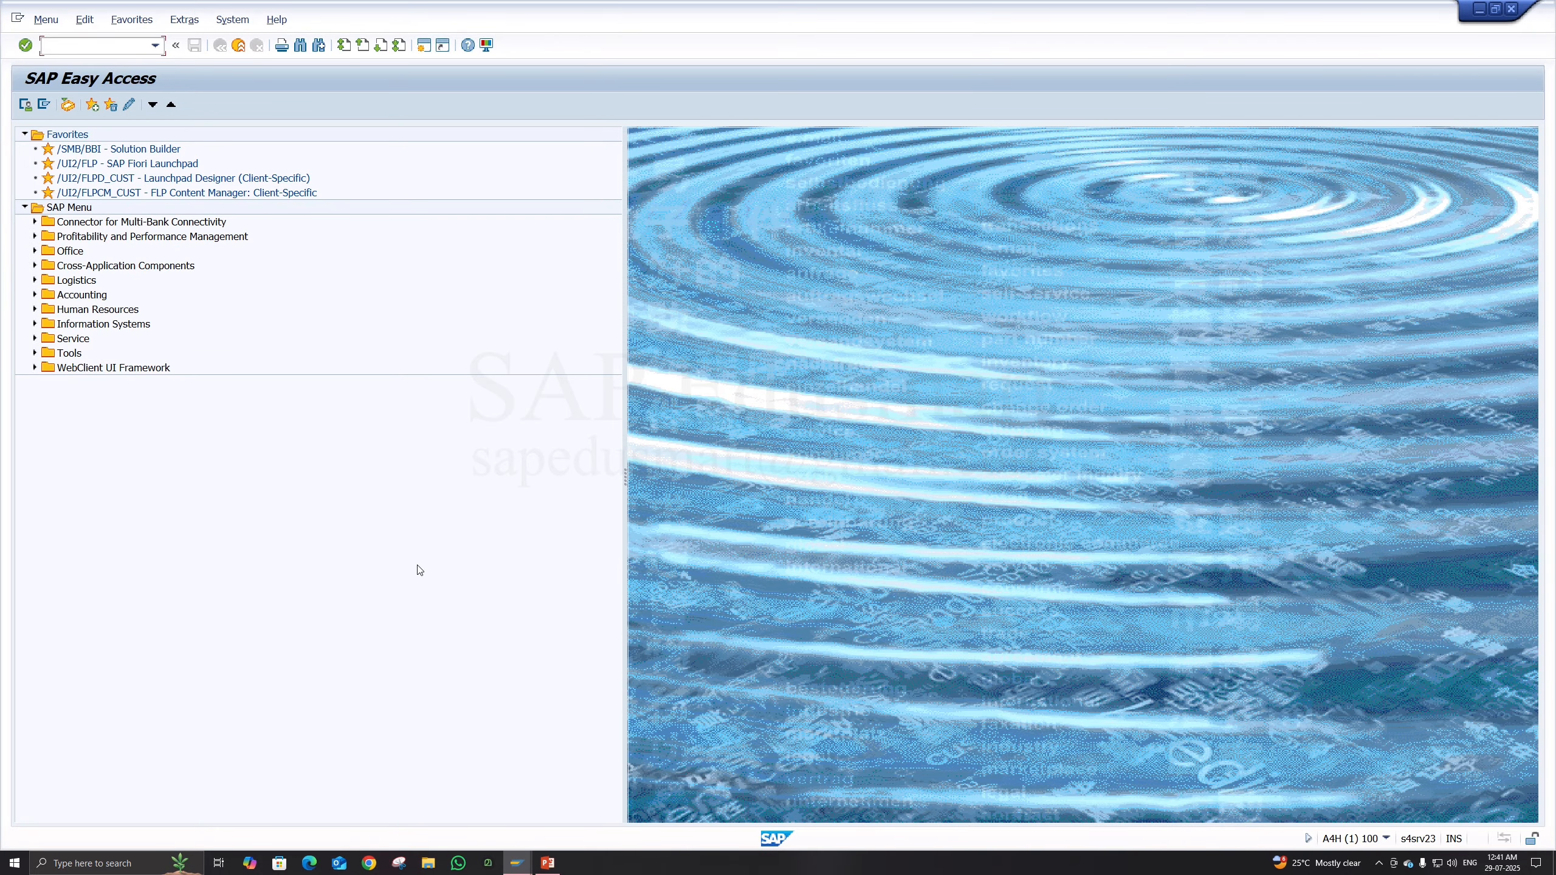
Step: Start transaction fb50 by its code and leave it with /n to return to SAP Easy Access
{"action": "left_click", "coordinate": [85, 41]}
{"action": "type", "text": "fb50"}
{"action": "key", "text": "Return"}
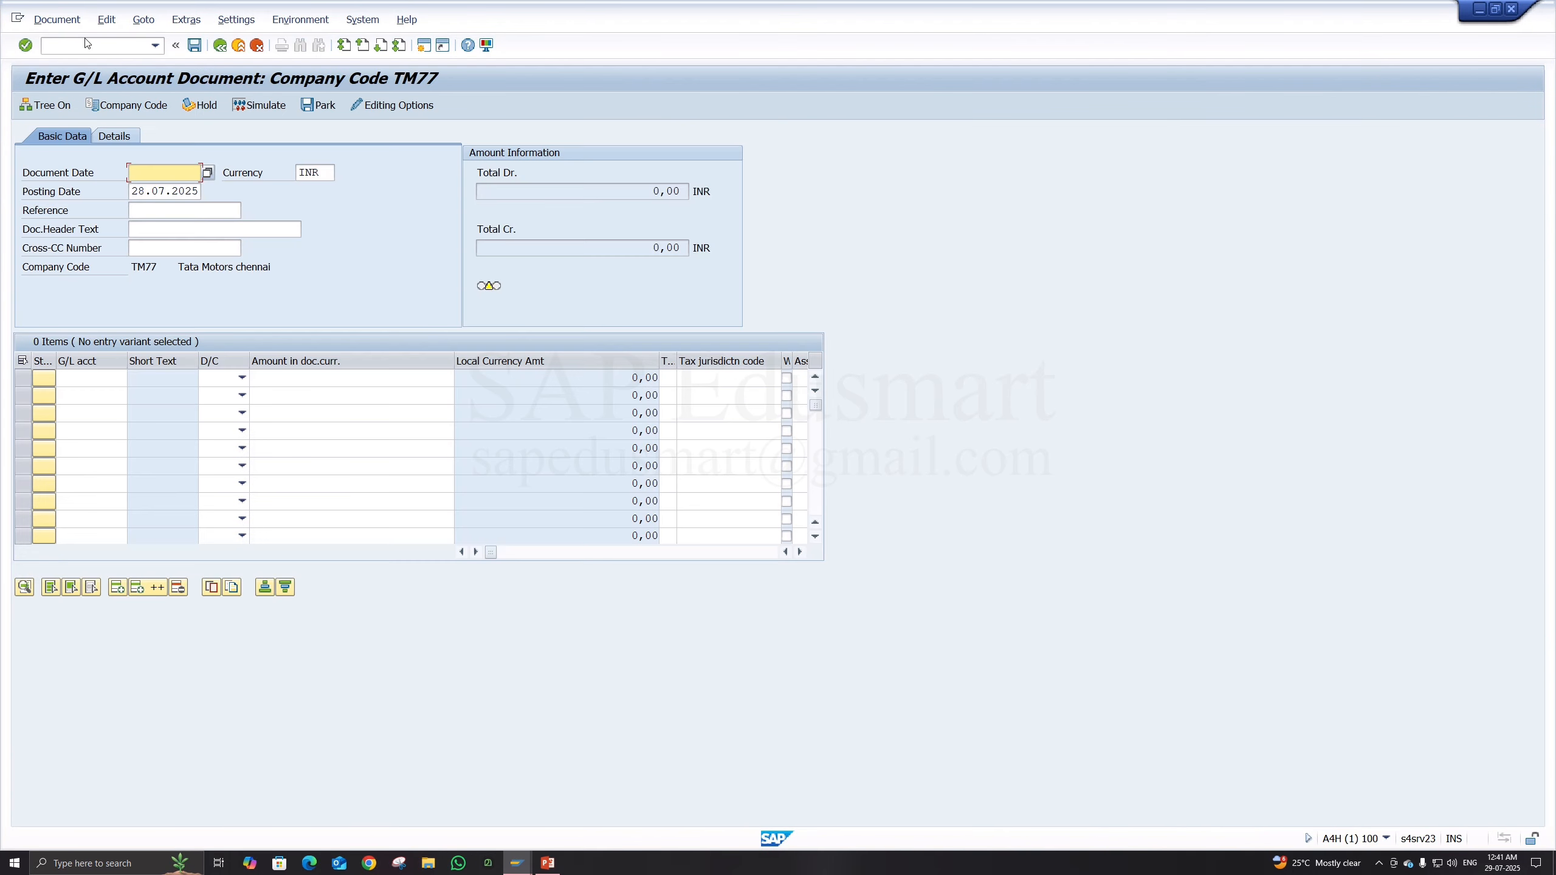
{"action": "left_click", "coordinate": [86, 42]}
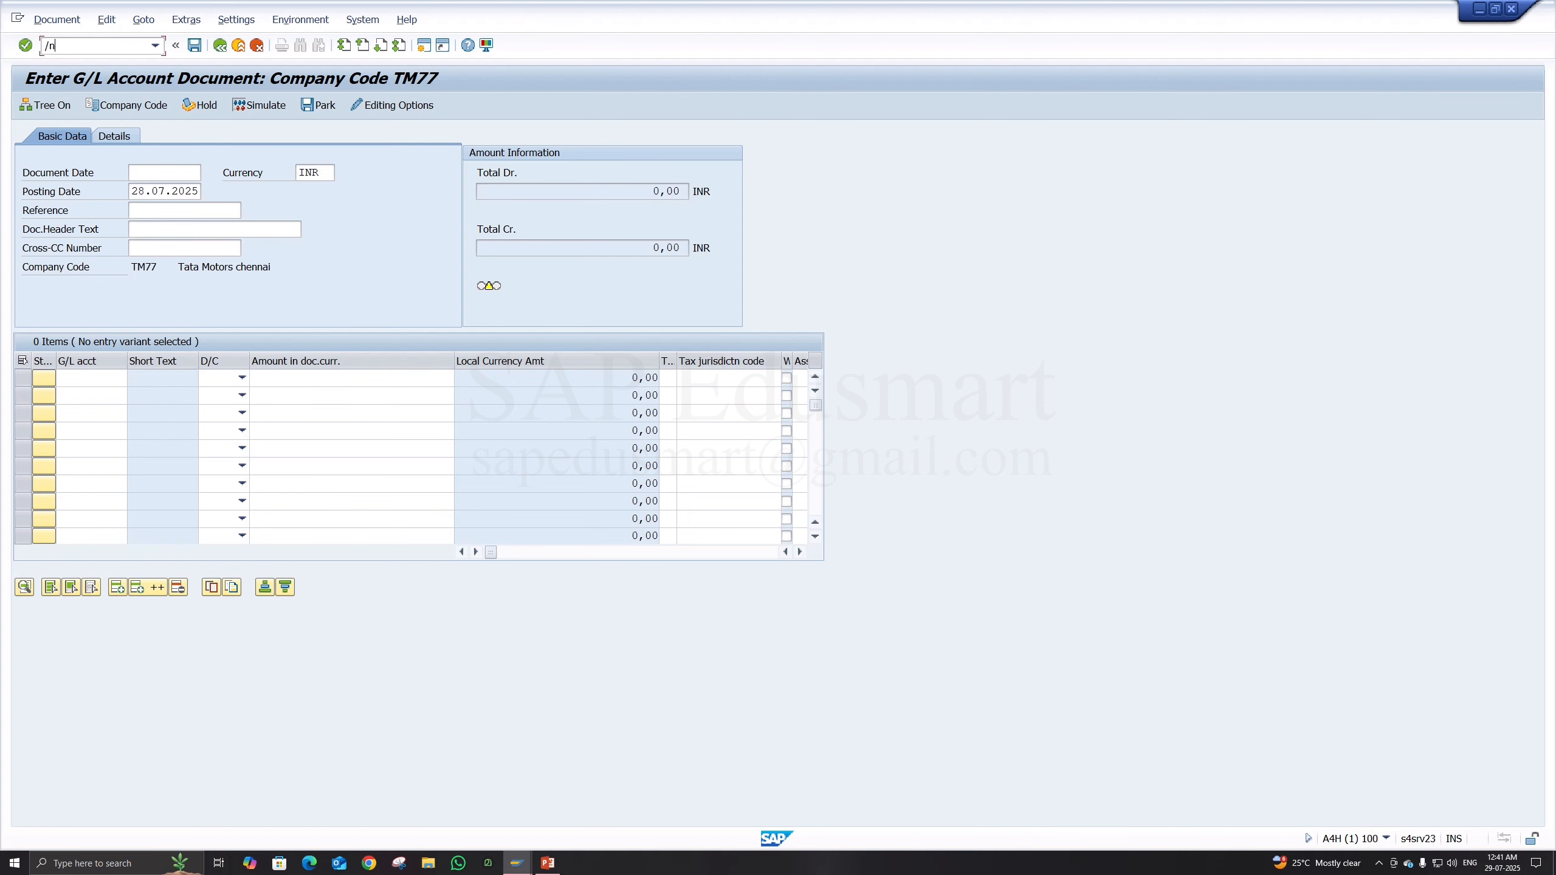
{"action": "key", "text": "Return"}
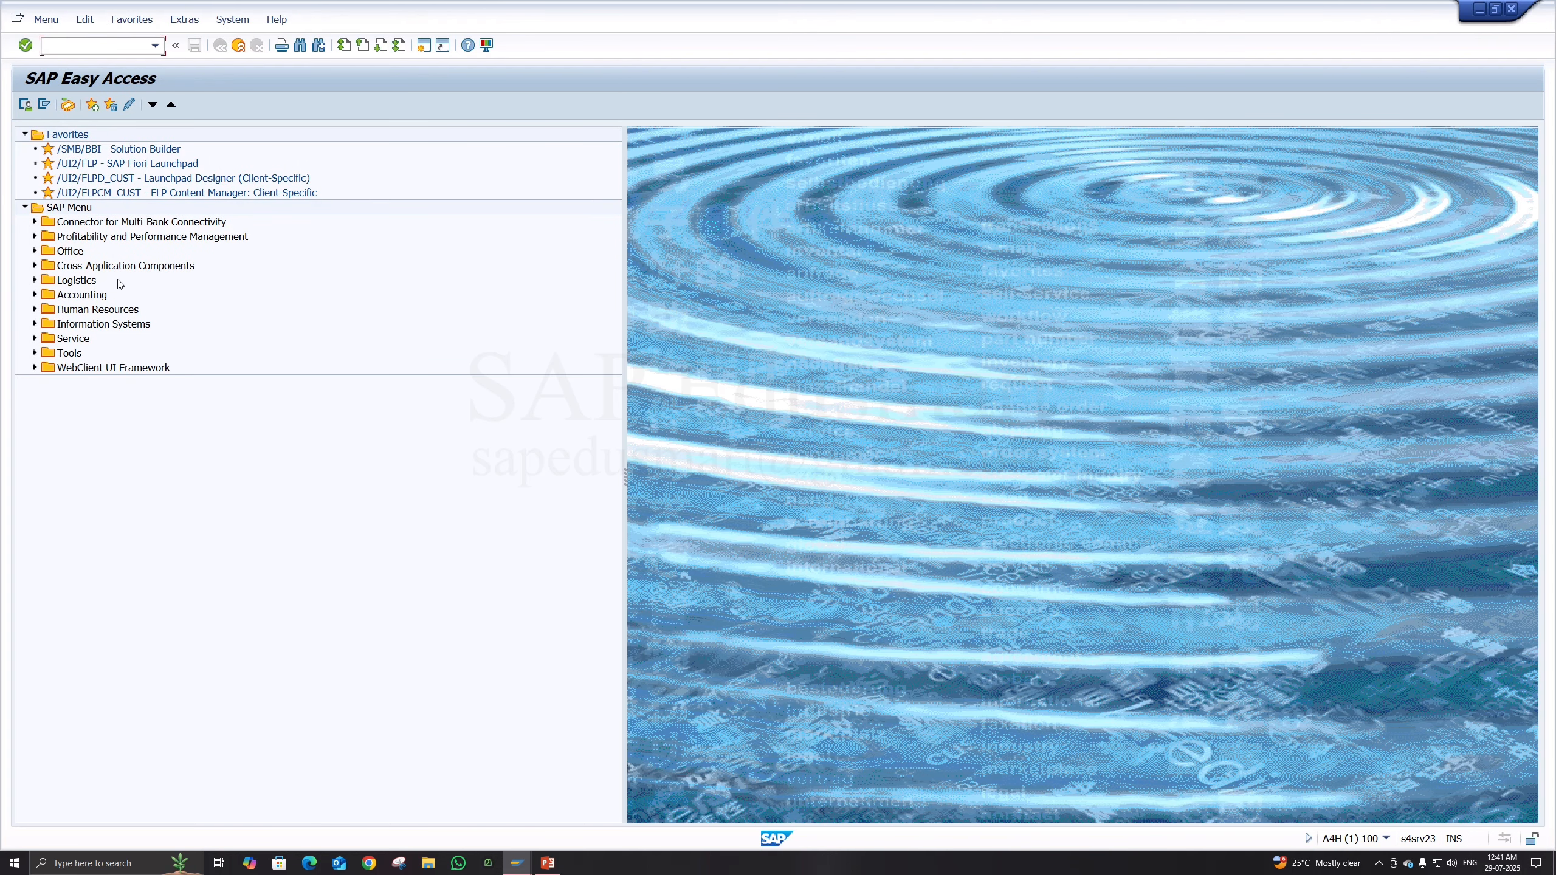
Step: Expand Accounting, Financial Accounting, General Ledger and Document Entry in the SAP Menu, and open FB50 - Enter G/L Account Document
{"action": "left_click", "coordinate": [69, 212]}
{"action": "left_click", "coordinate": [34, 296]}
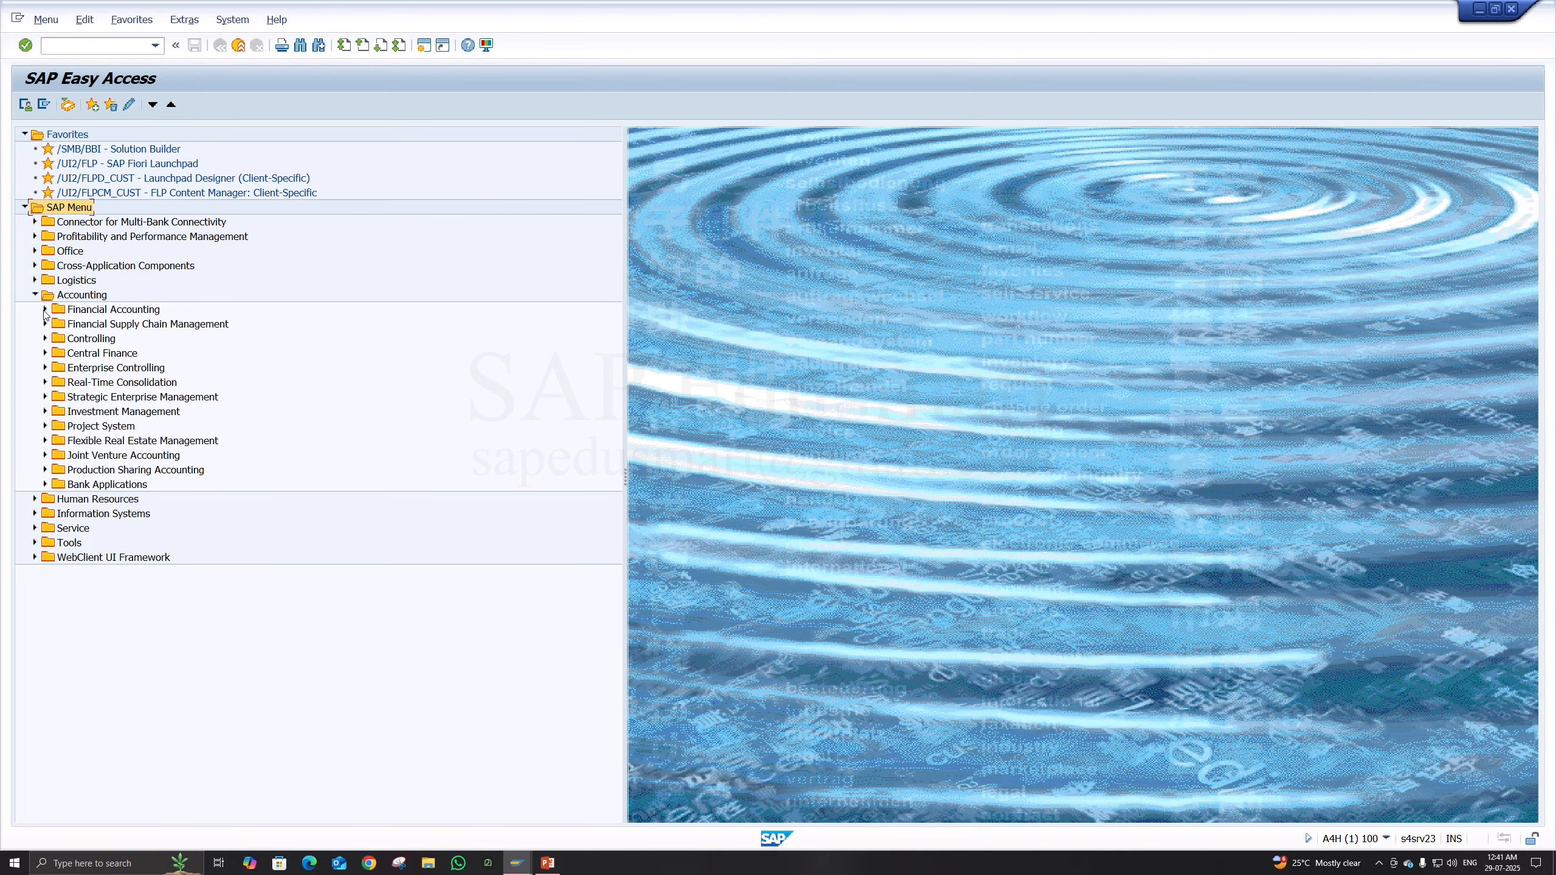
{"action": "left_click", "coordinate": [45, 309]}
{"action": "left_click", "coordinate": [55, 323]}
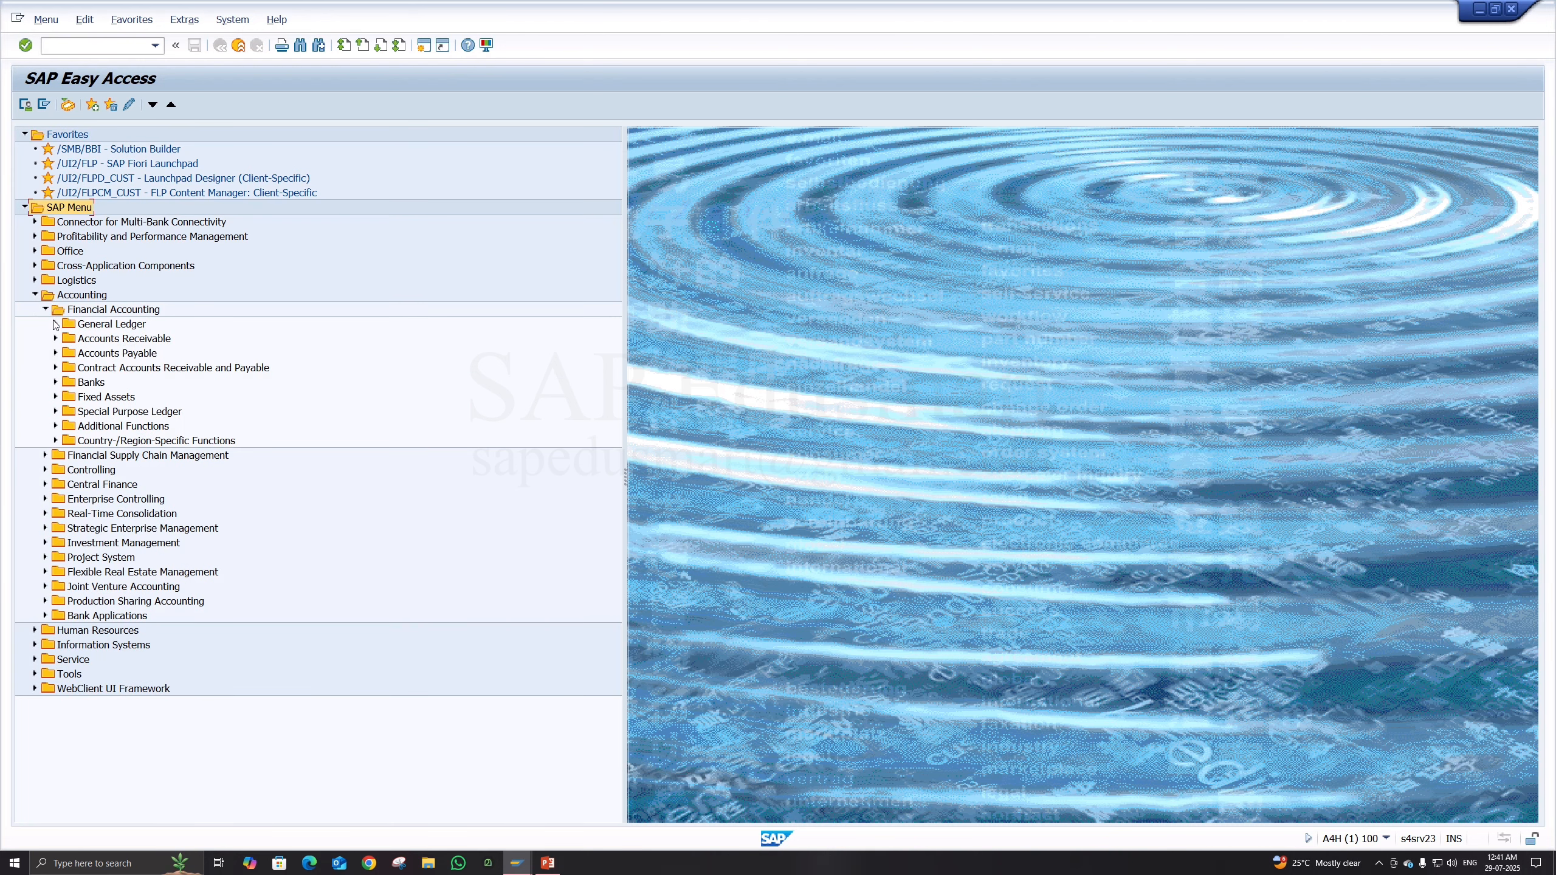
{"action": "left_click", "coordinate": [65, 339]}
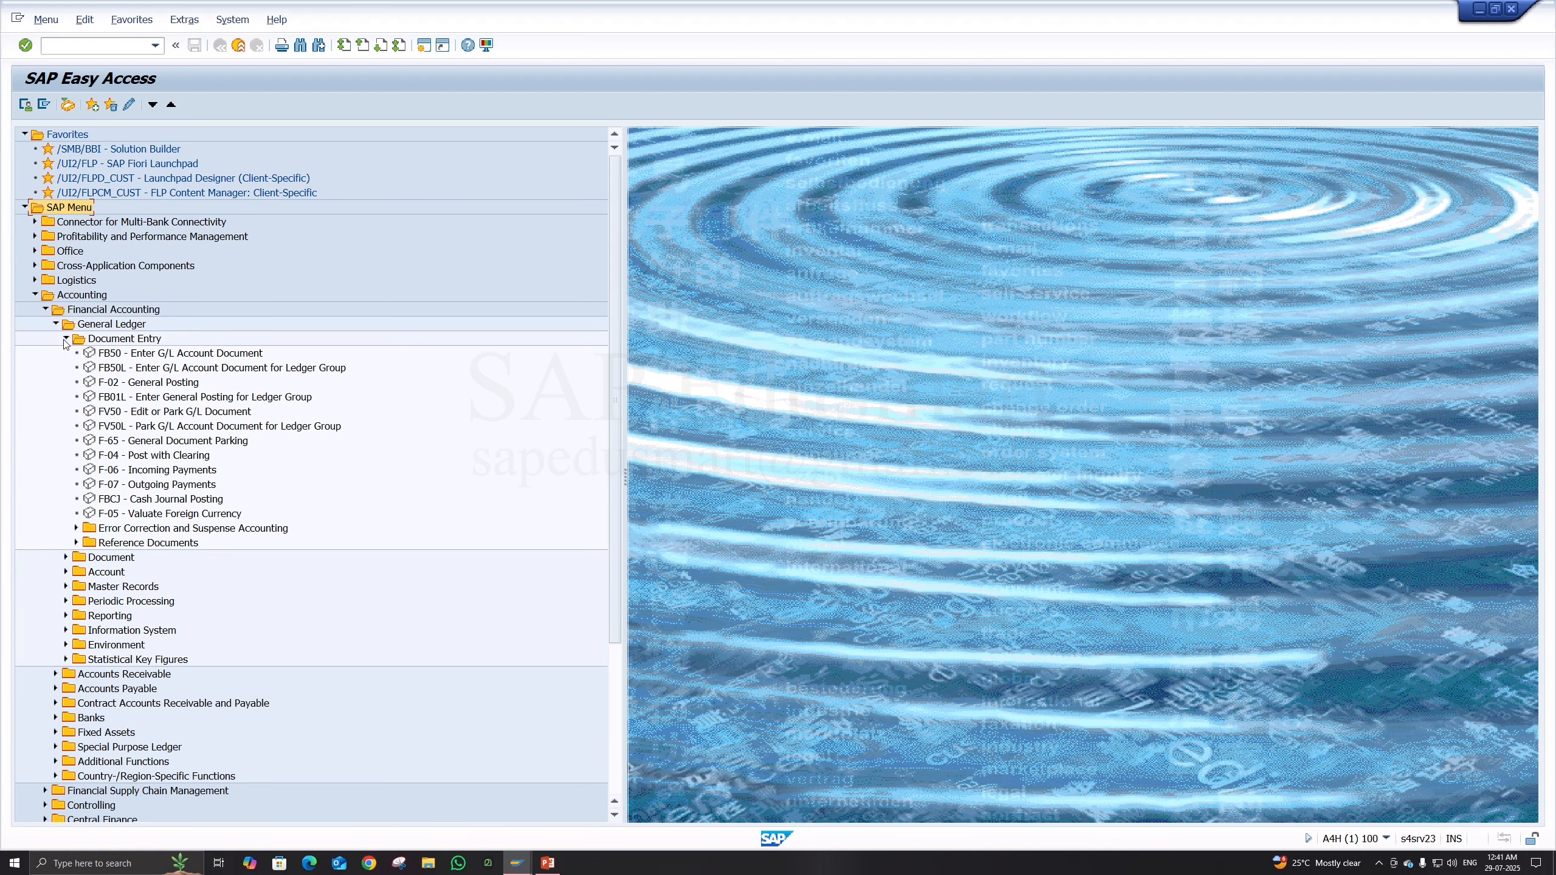
{"action": "left_click", "coordinate": [112, 354]}
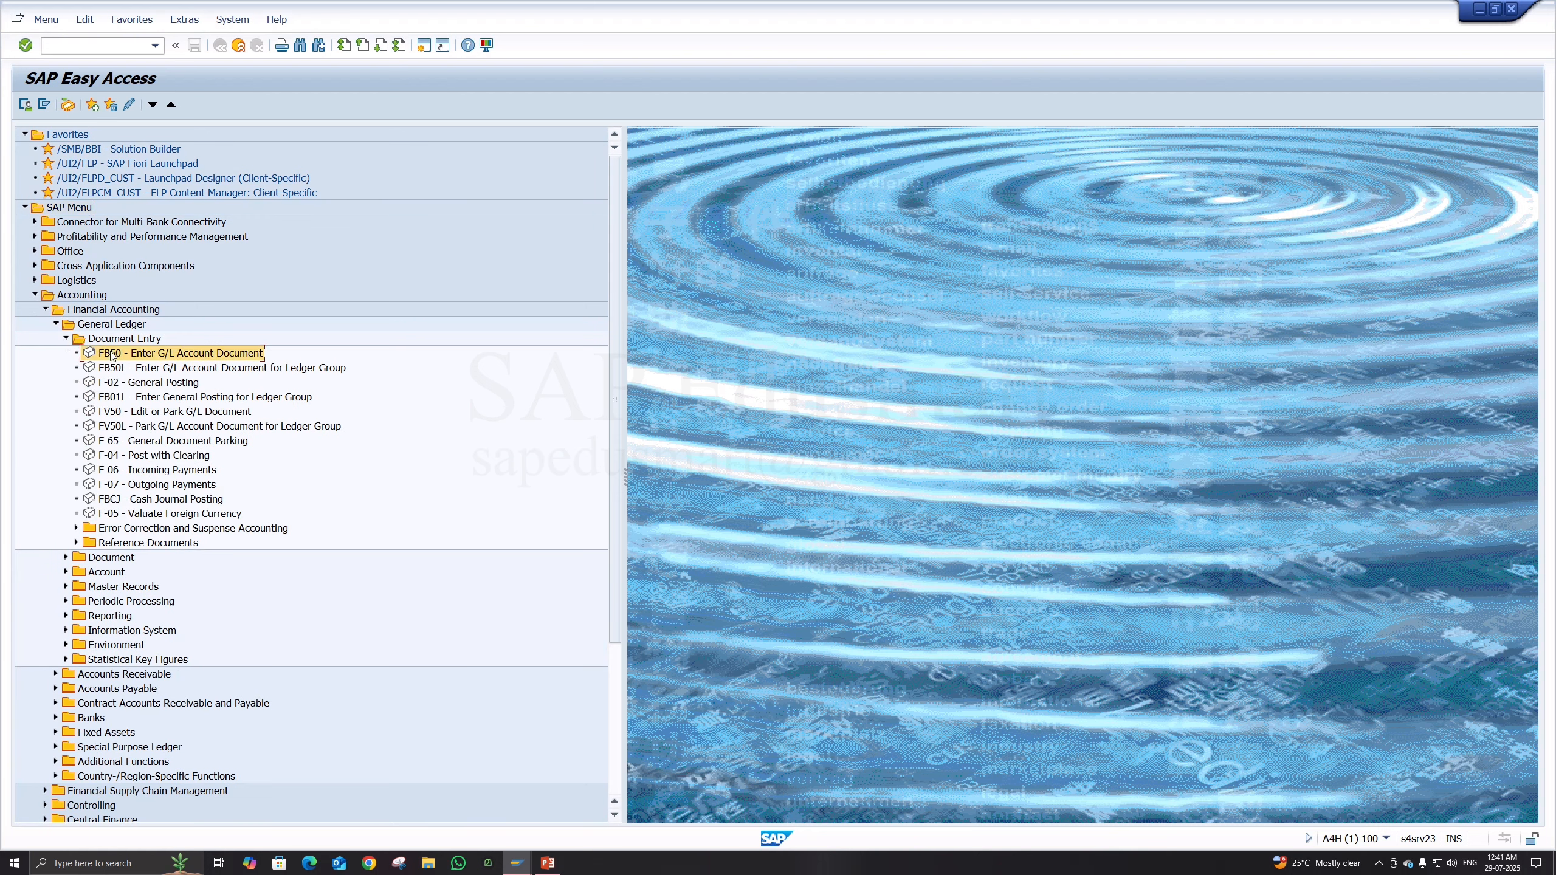
{"action": "left_click", "coordinate": [131, 386]}
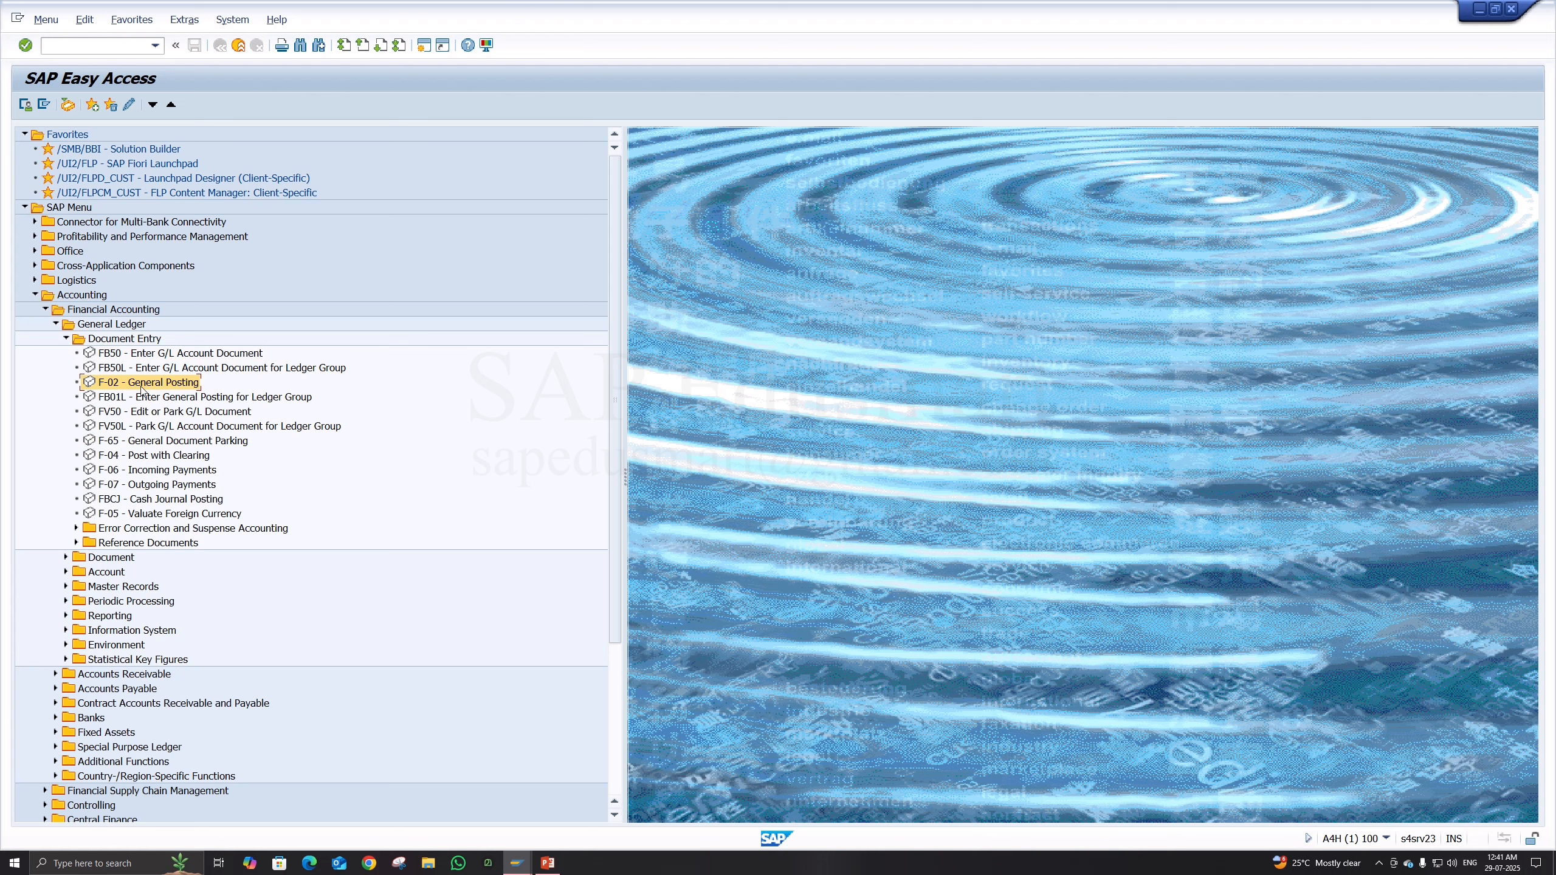
{"action": "double_click", "coordinate": [122, 354]}
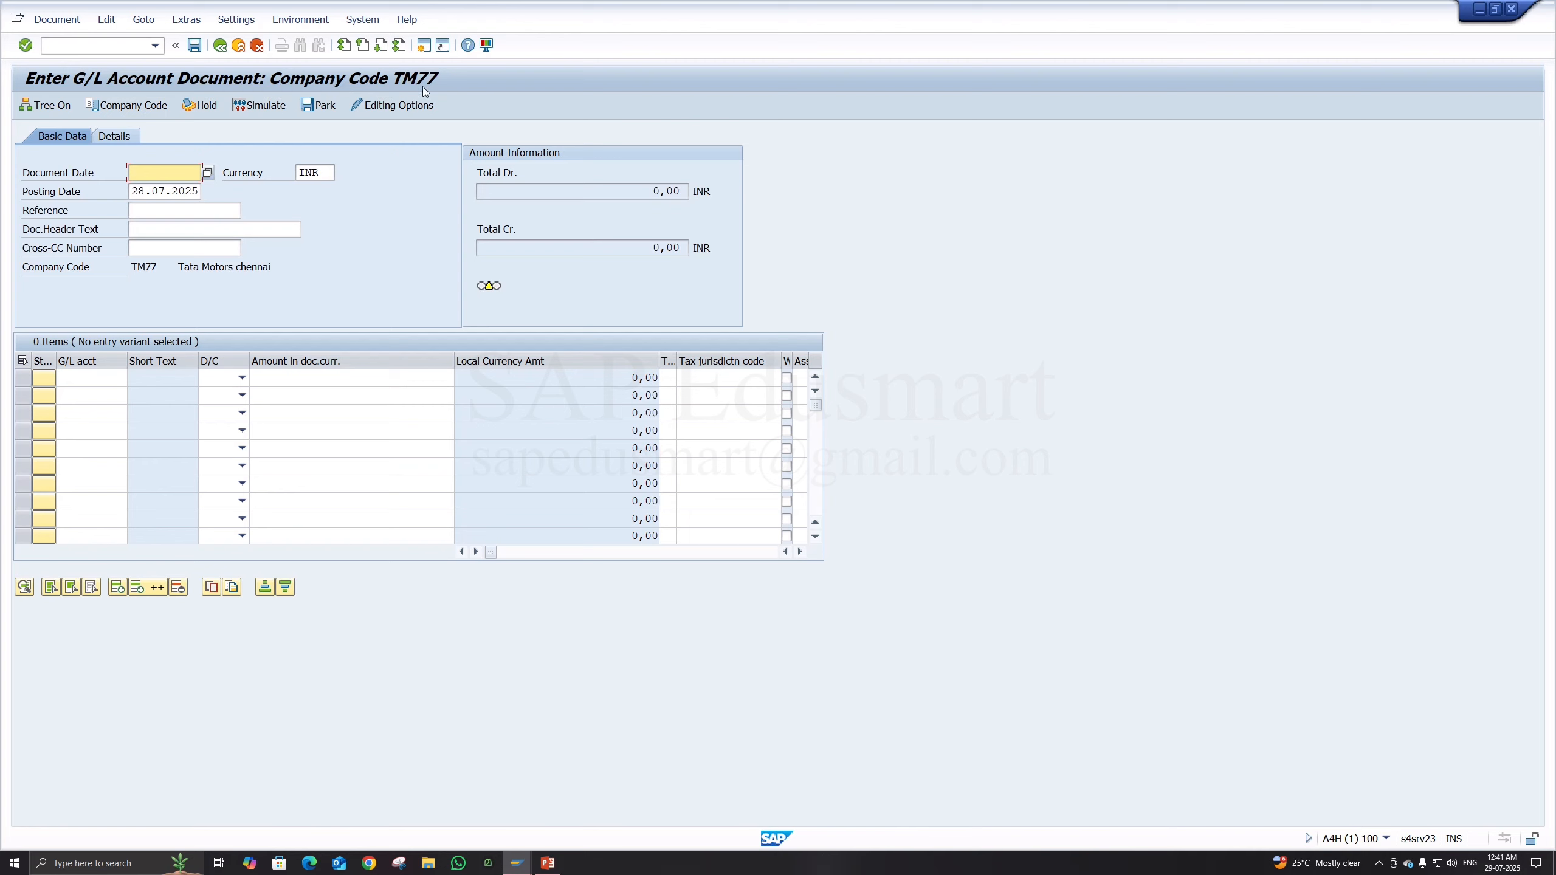
Step: Check the document's company code and its company code selection dialog, leaving it without a change
{"action": "left_click_drag", "start_coordinate": [421, 259], "coordinate": [121, 272]}
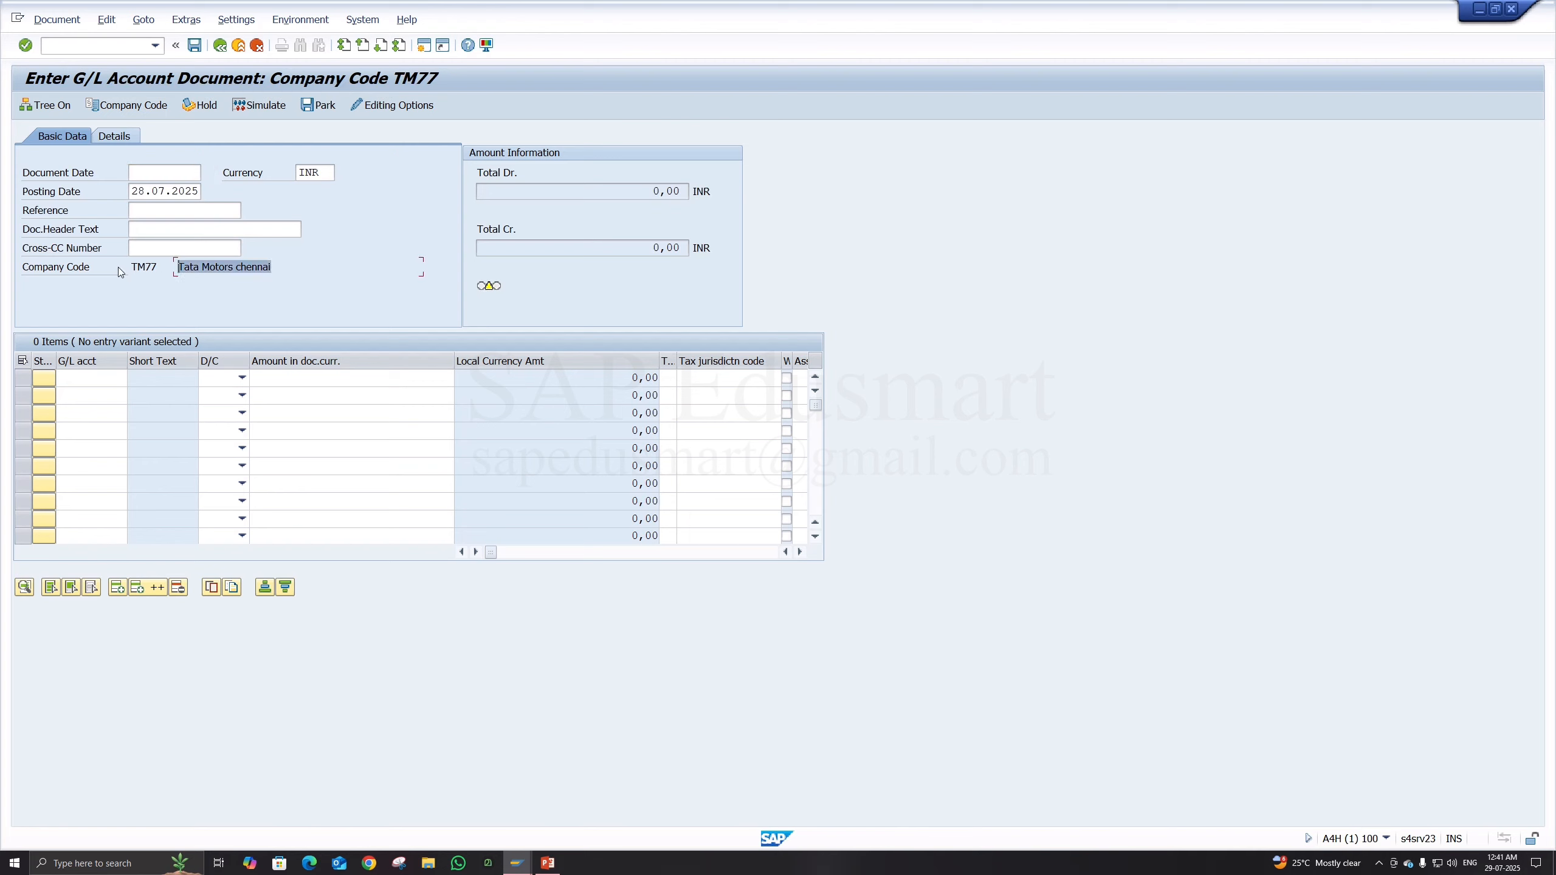
{"action": "left_click", "coordinate": [145, 108]}
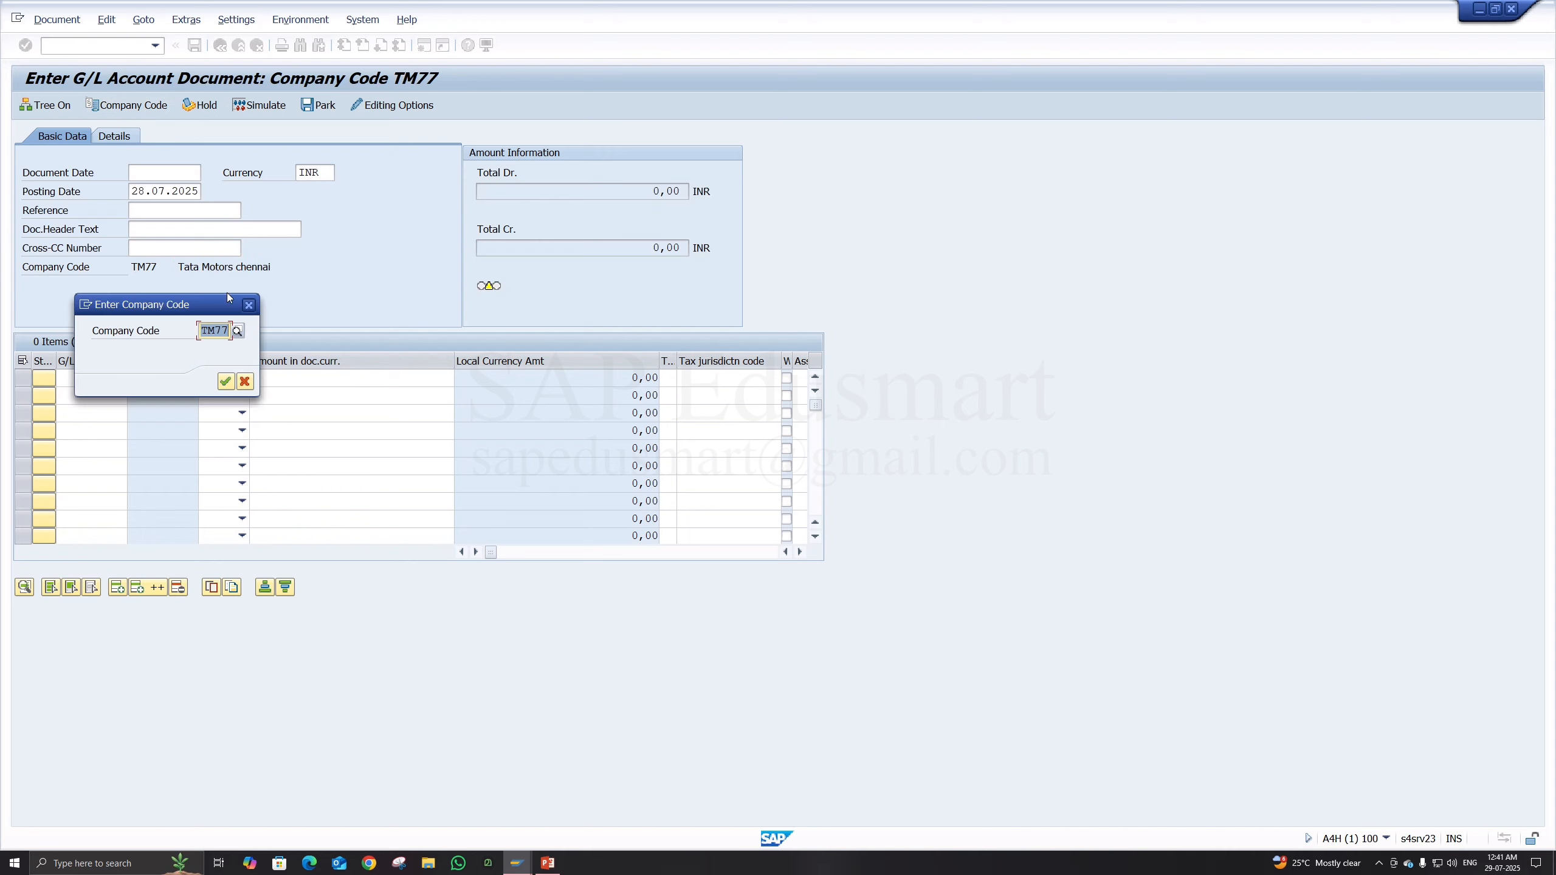
{"action": "left_click", "coordinate": [248, 305]}
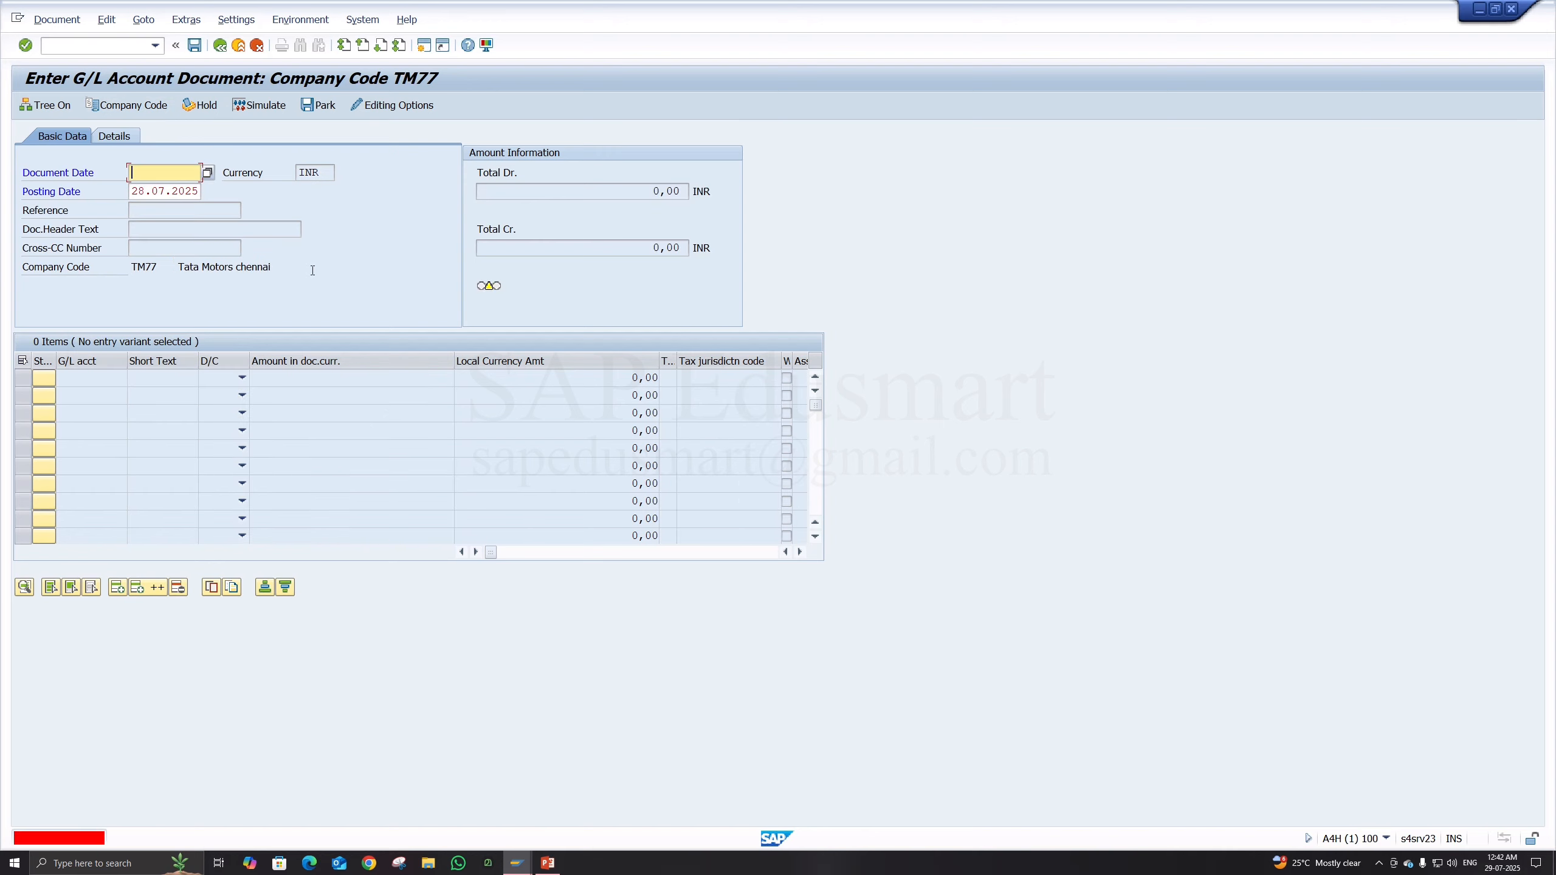
{"action": "left_click", "coordinate": [256, 45]}
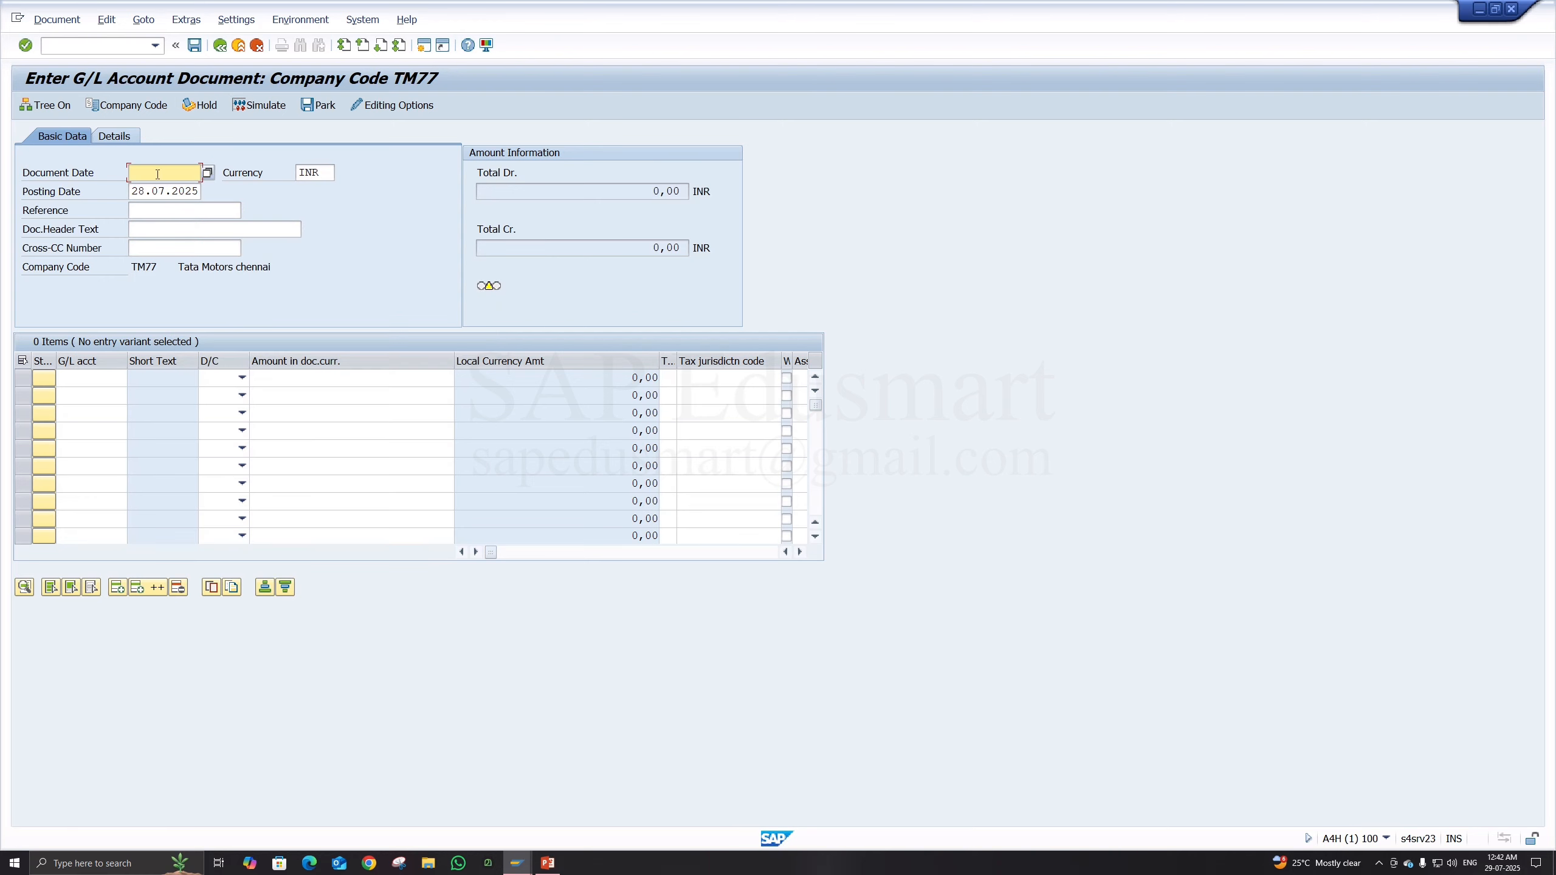
Step: Set the document date to 28.07.2025 using the calendar
{"action": "left_click", "coordinate": [207, 173]}
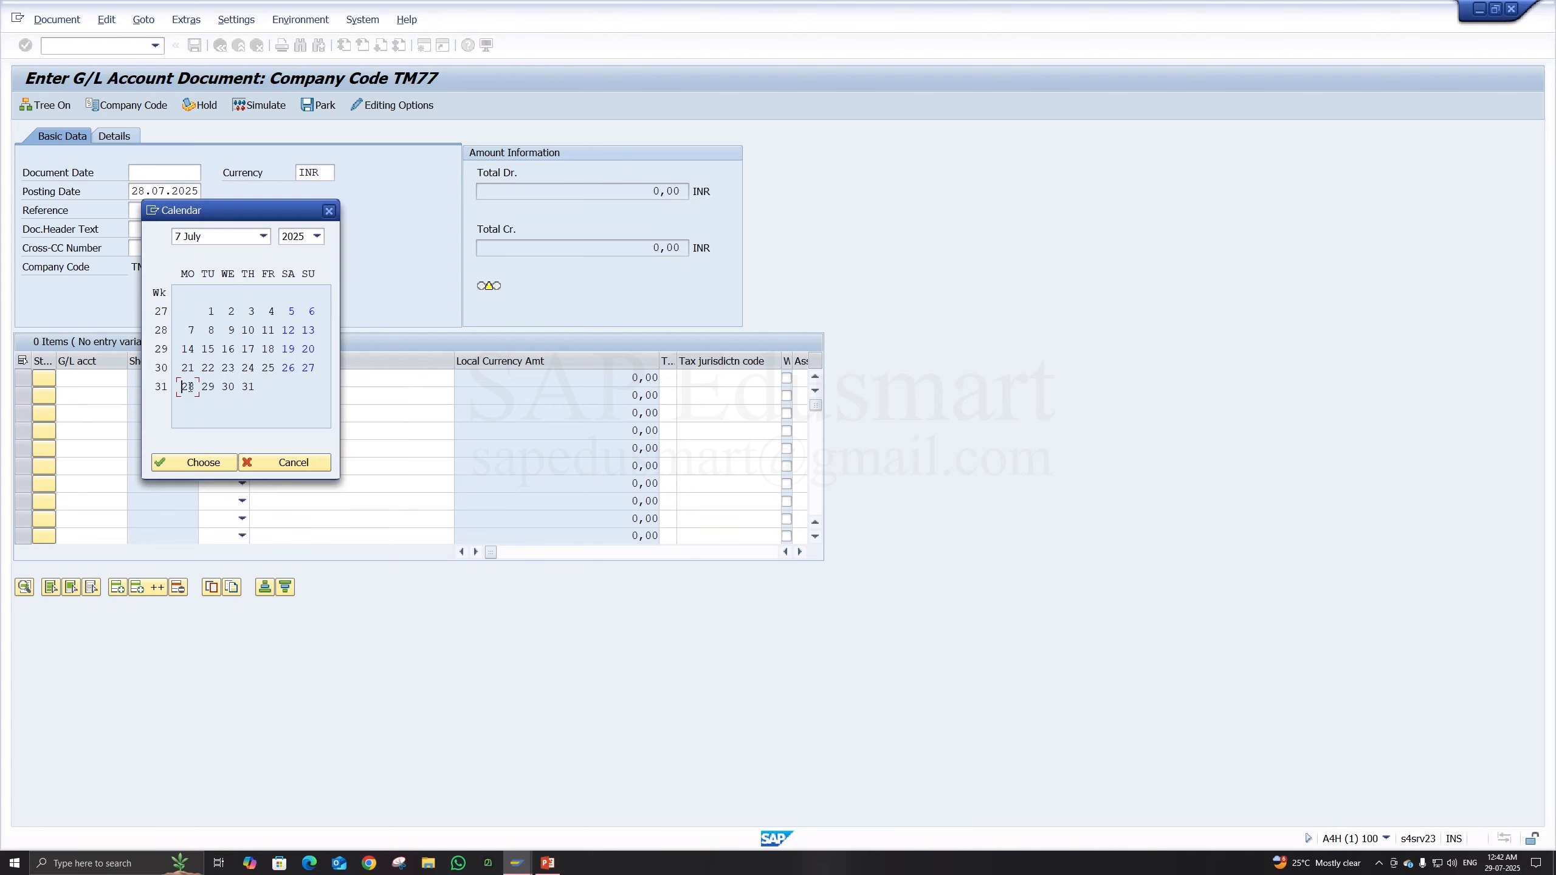
{"action": "double_click", "coordinate": [188, 386]}
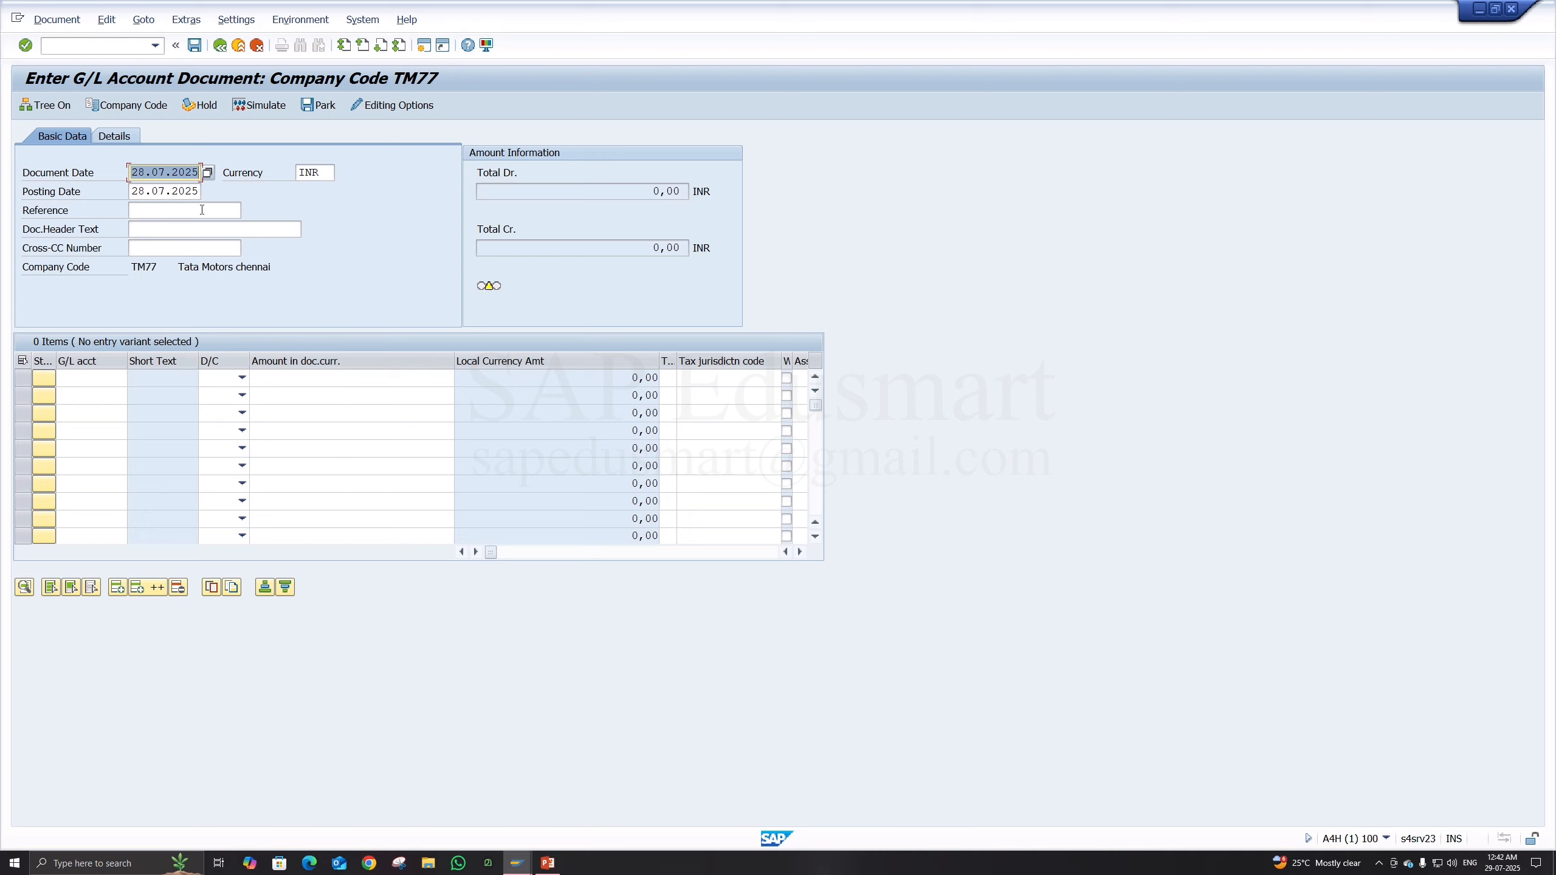
{"action": "key", "text": "Return"}
Step: List the G/L accounts, check the posting data on the FB50 slide, and choose account 110000 (Rent) for the first line item
{"action": "left_click", "coordinate": [95, 383]}
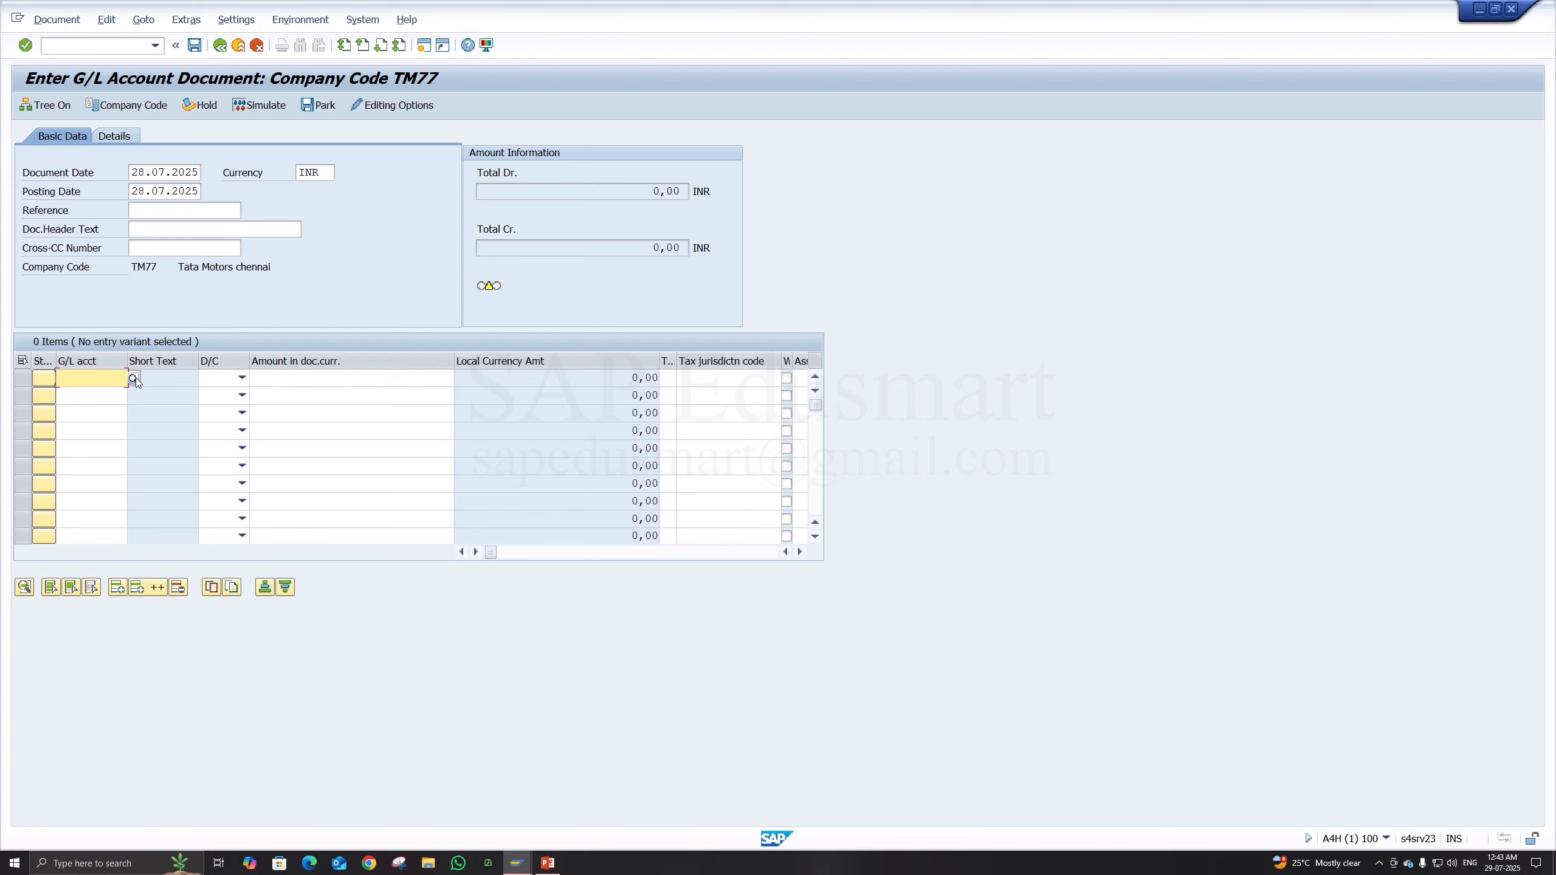
{"action": "left_click", "coordinate": [134, 378]}
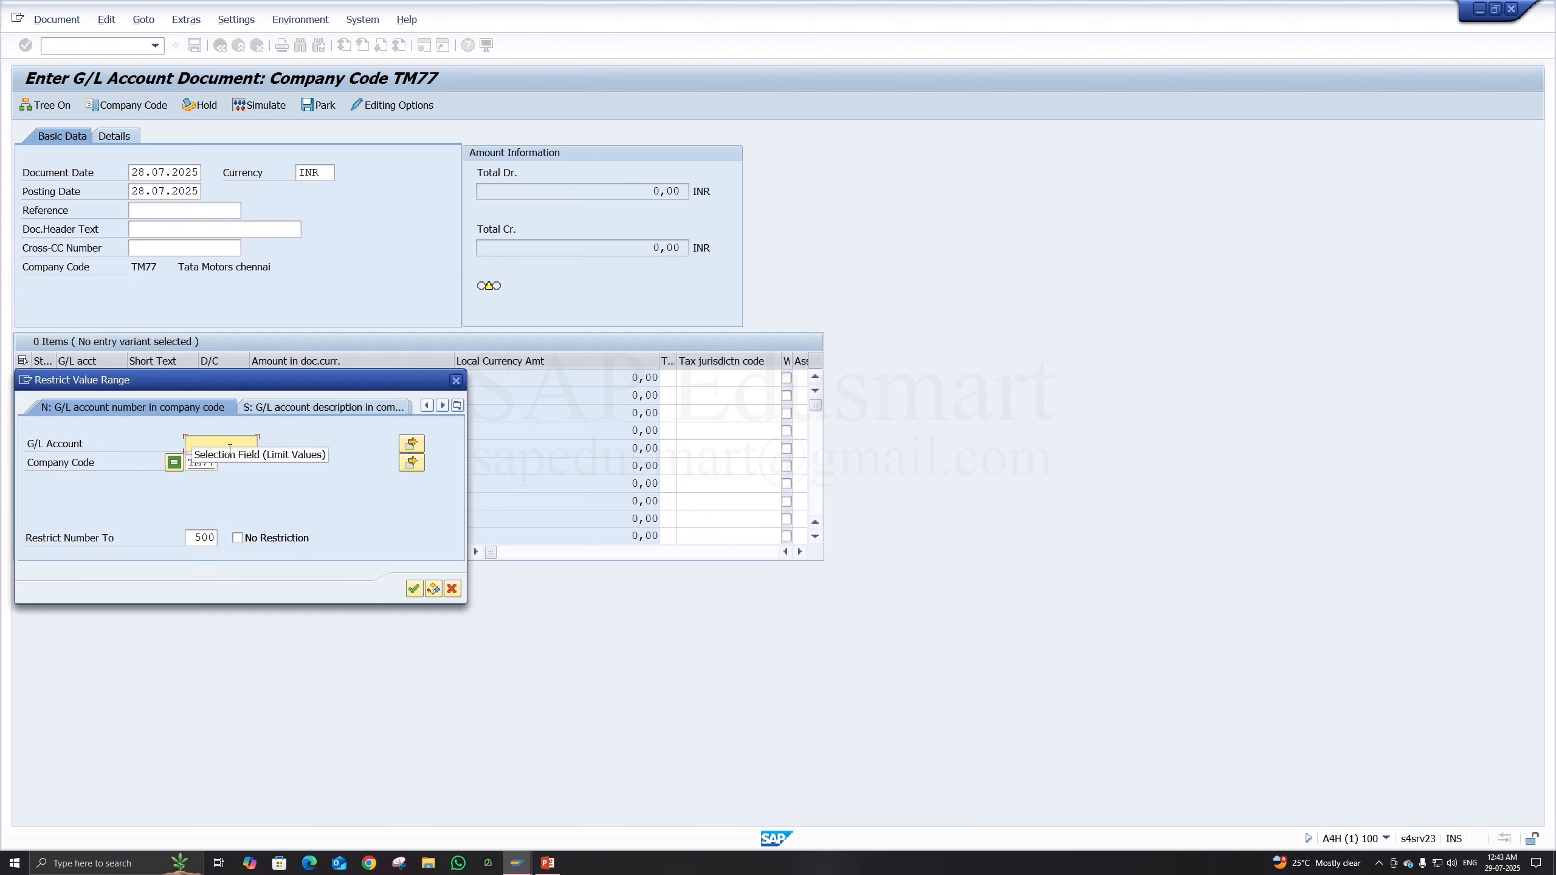
{"action": "key", "text": "Return"}
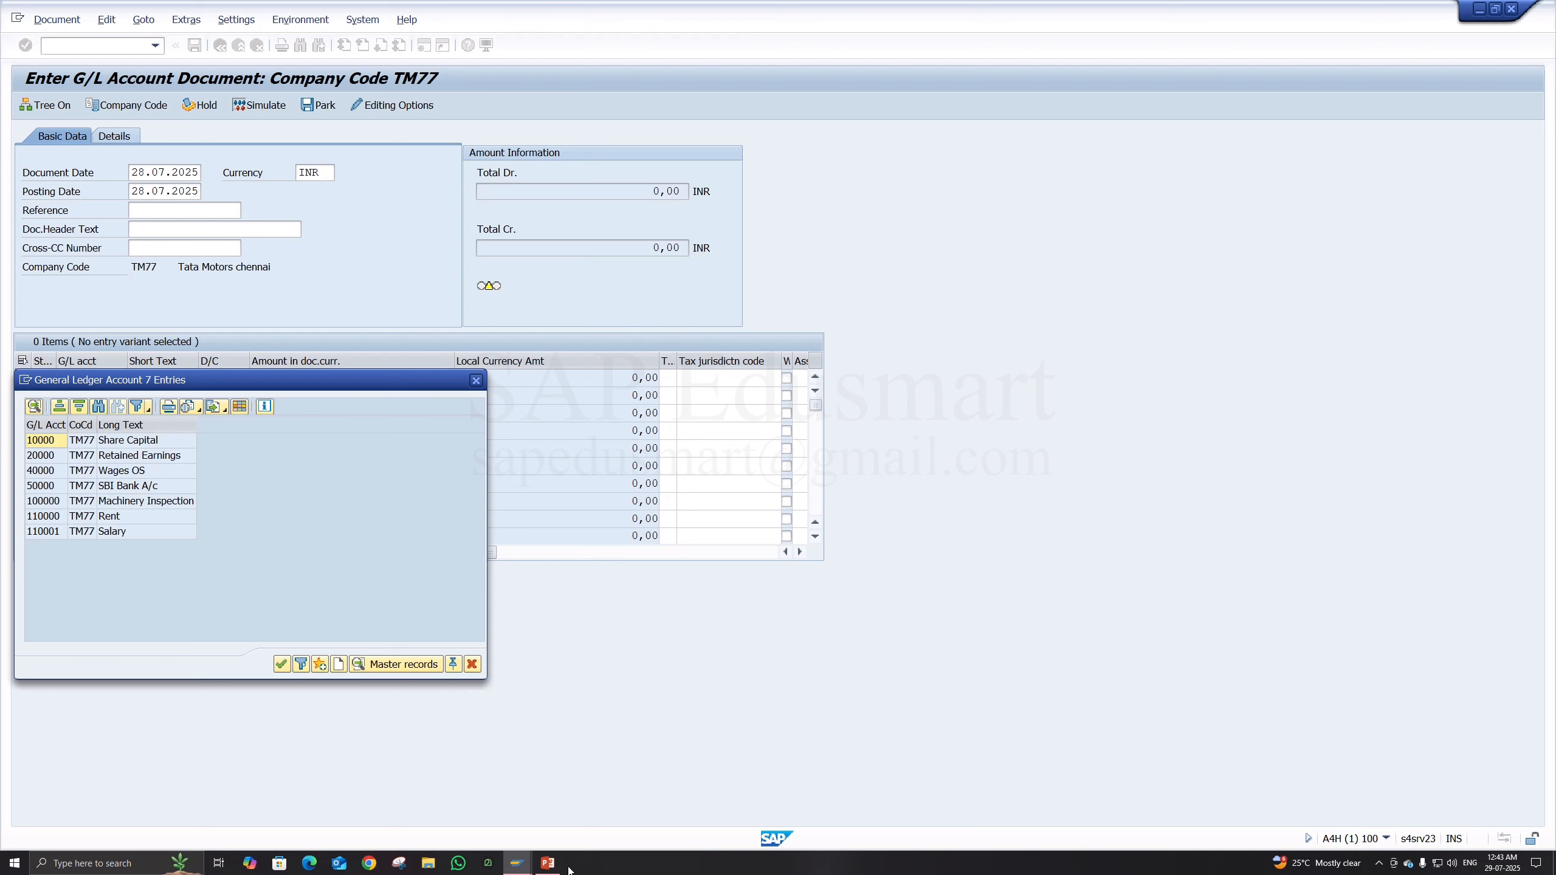
{"action": "left_click", "coordinate": [547, 863]}
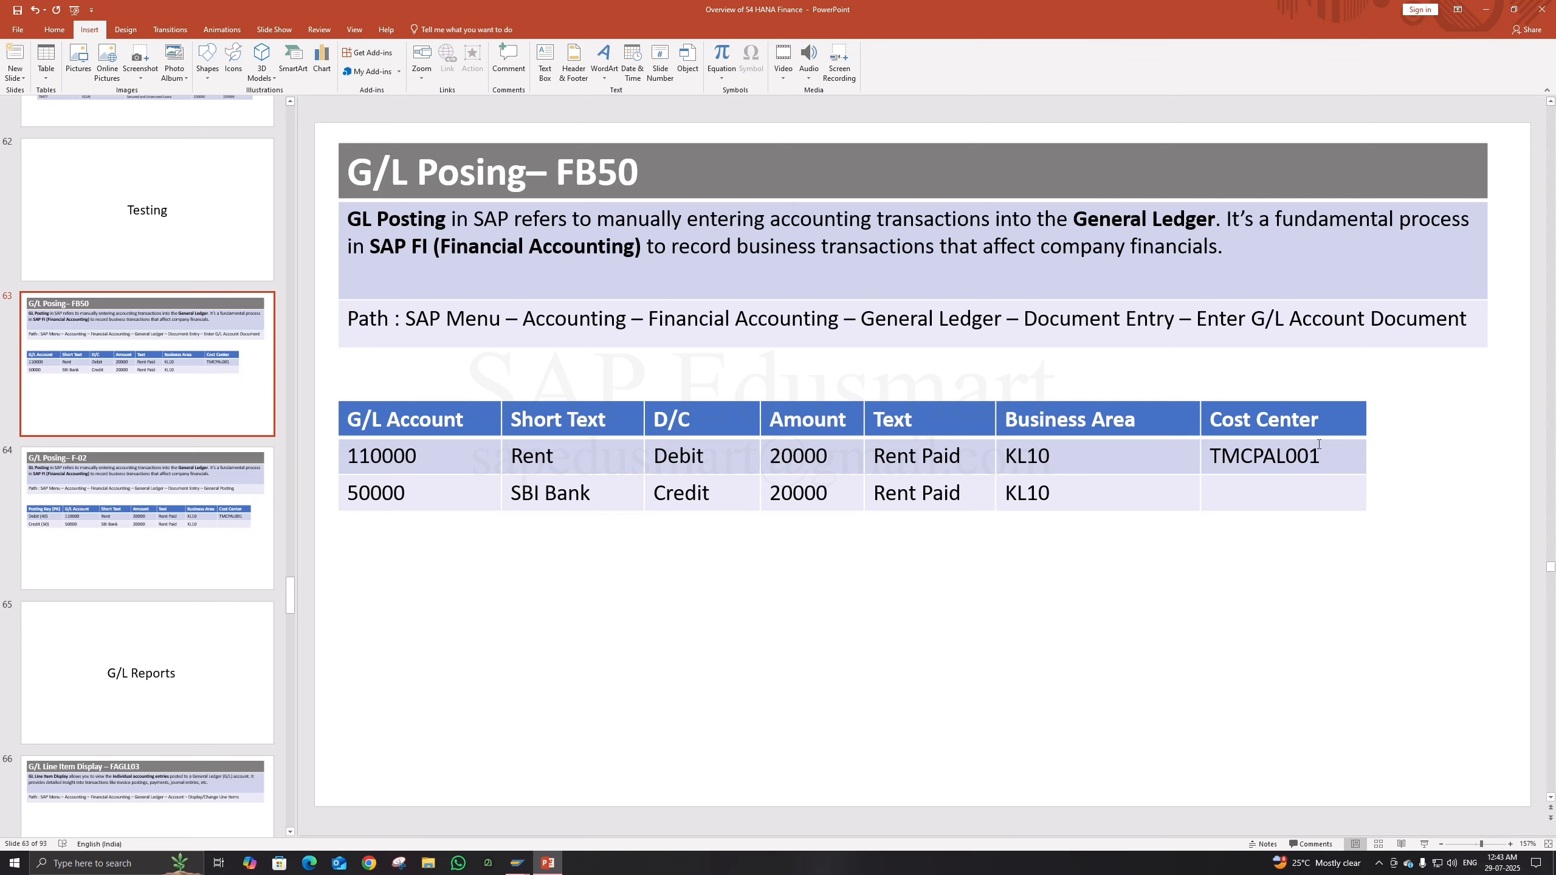
{"action": "left_click", "coordinate": [1486, 9]}
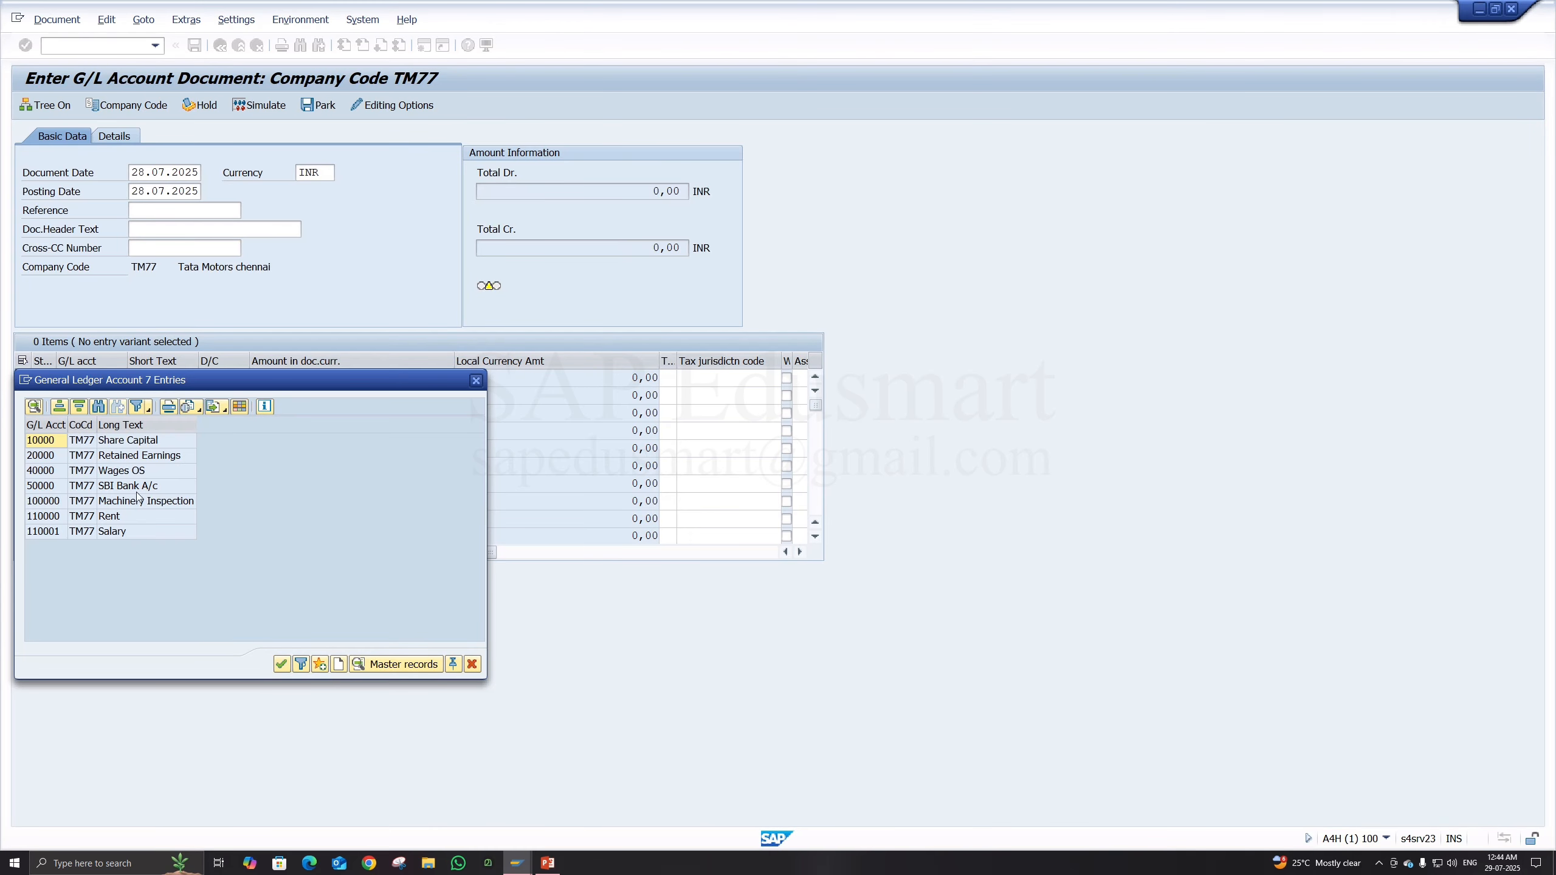
{"action": "double_click", "coordinate": [122, 515]}
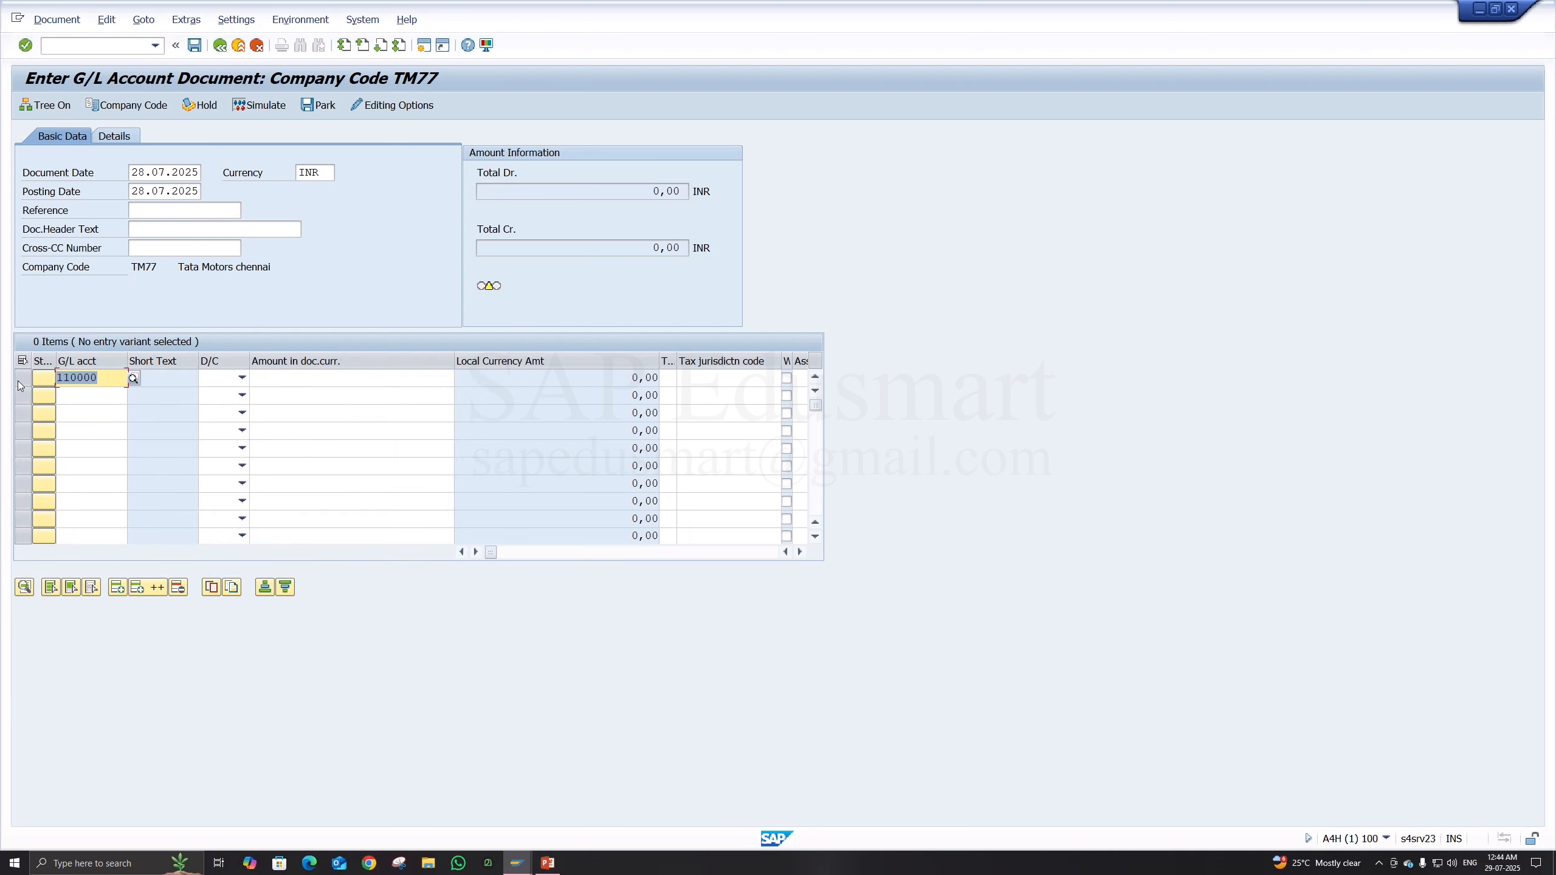
{"action": "key", "text": "BackSpace"}
{"action": "left_click", "coordinate": [133, 378]}
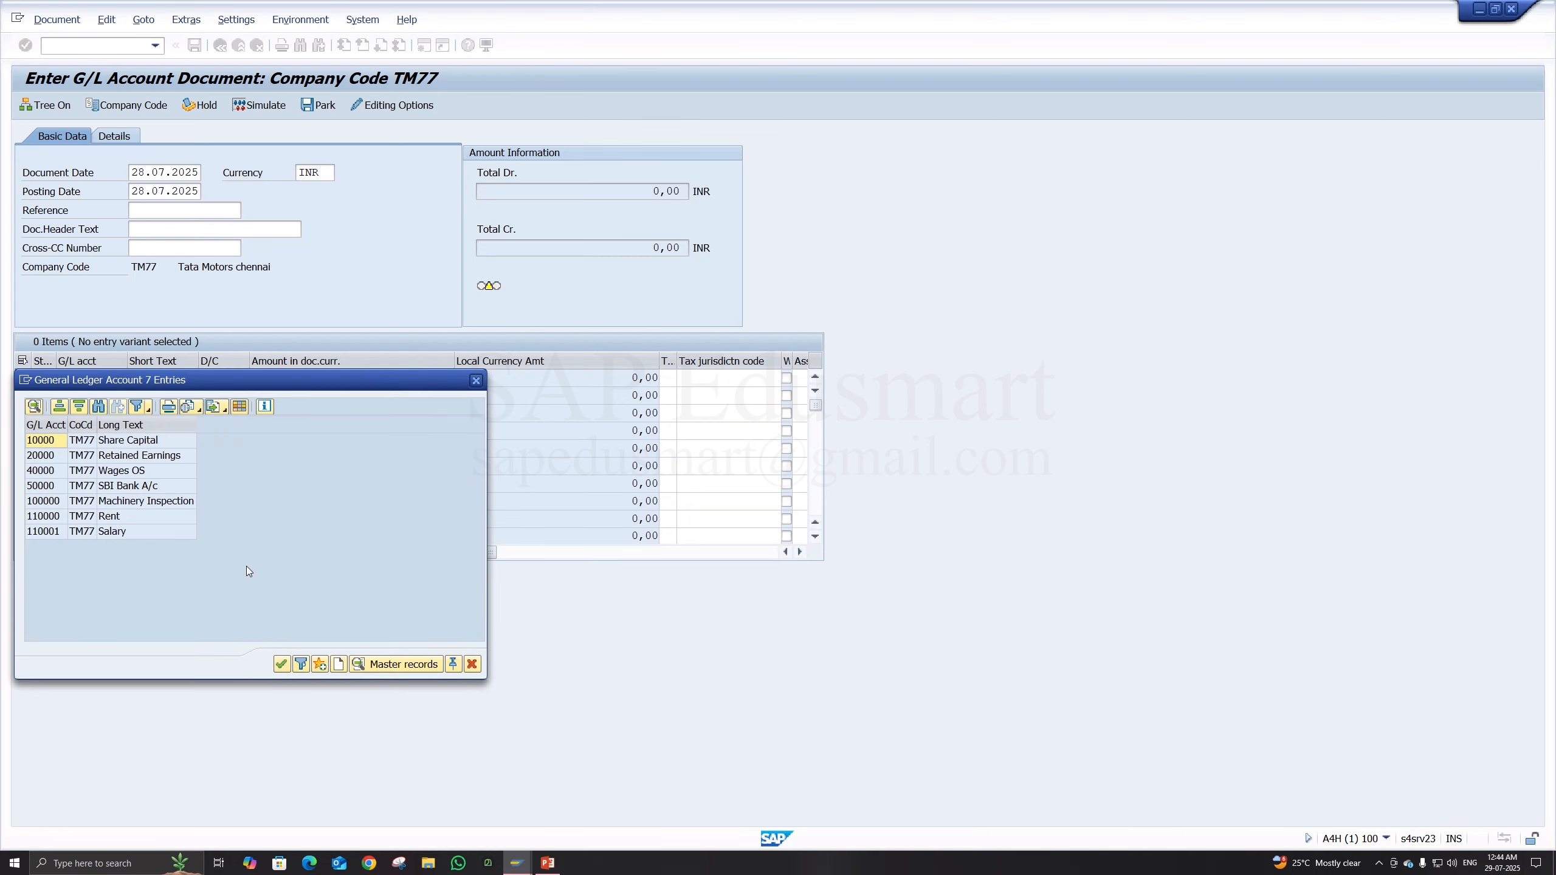
{"action": "double_click", "coordinate": [137, 517]}
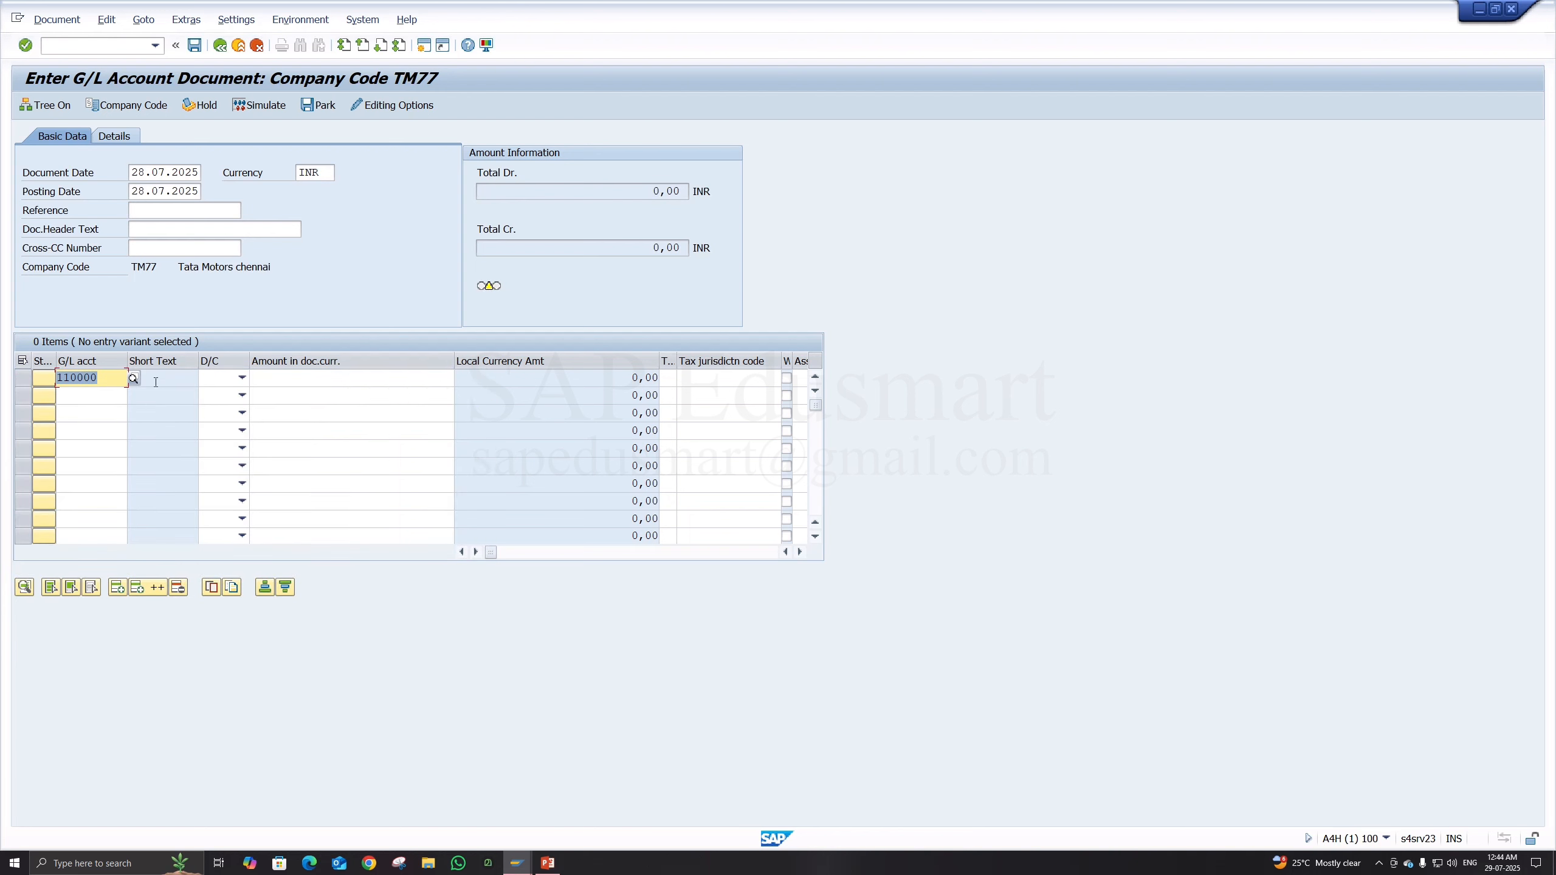
Step: Set the first line item to S Debit with an amount of 20000 in document currency
{"action": "left_click", "coordinate": [157, 381]}
{"action": "left_click", "coordinate": [217, 385]}
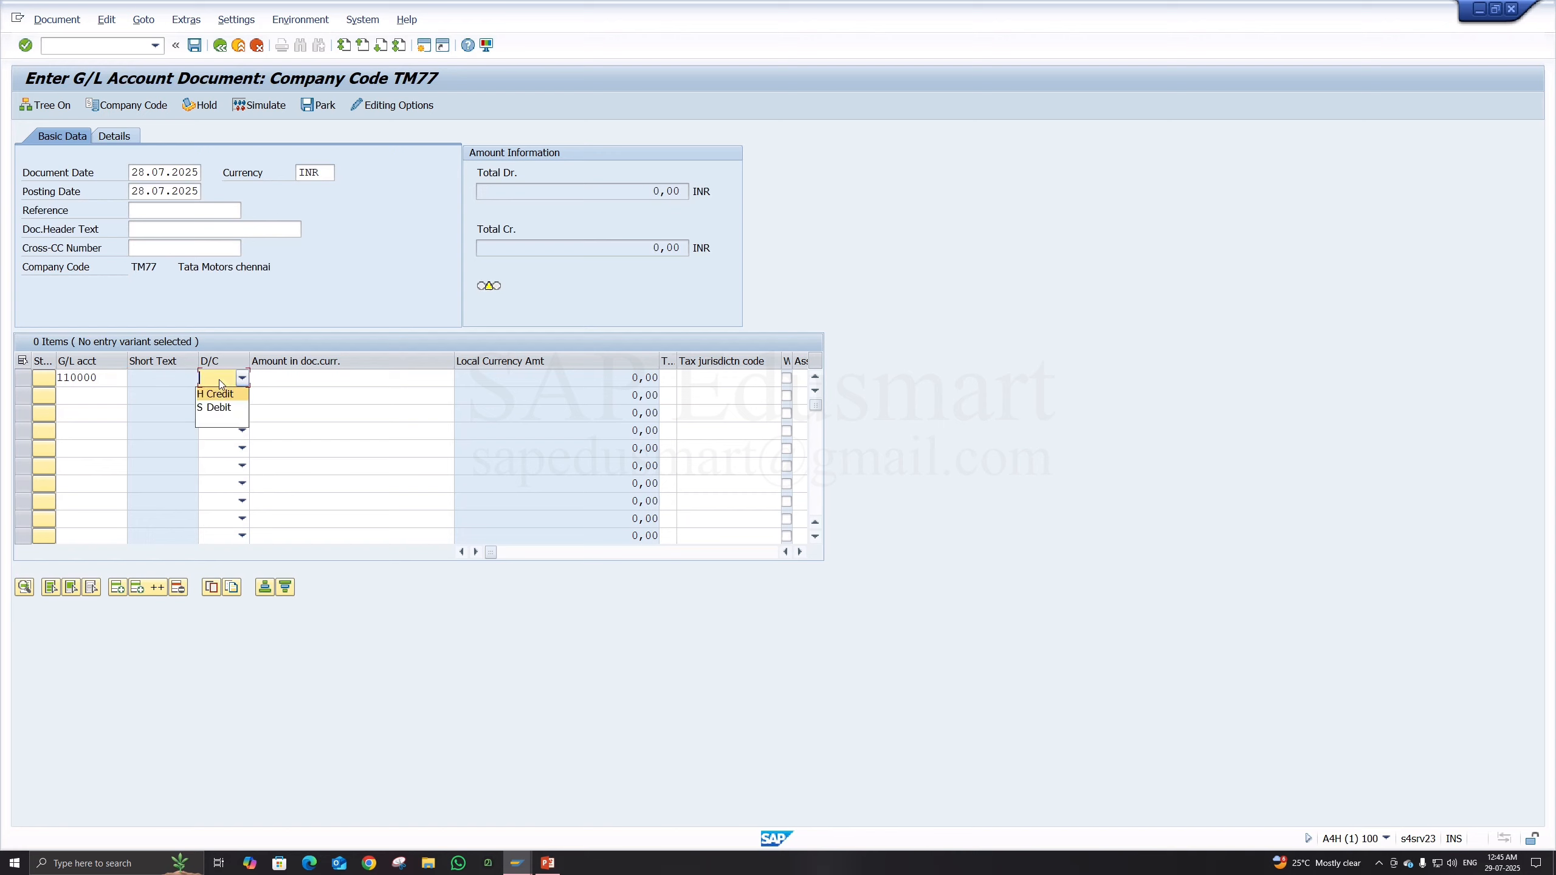
{"action": "left_click", "coordinate": [222, 407]}
{"action": "left_click", "coordinate": [275, 379]}
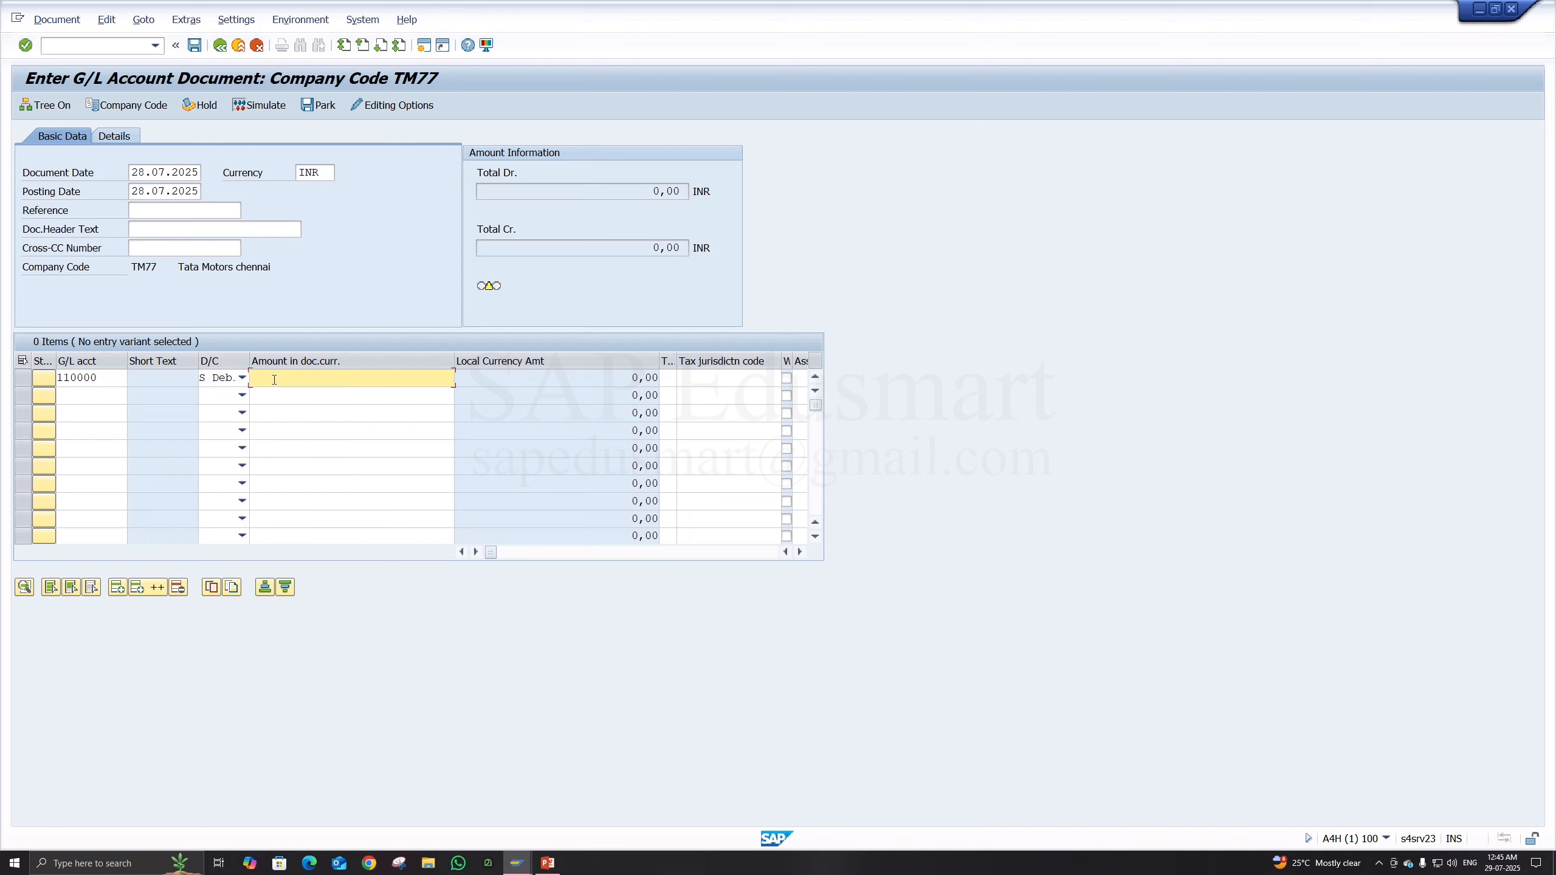
{"action": "type", "text": "20000"}
{"action": "key", "text": "Tab"}
{"action": "key", "text": "Tab"}
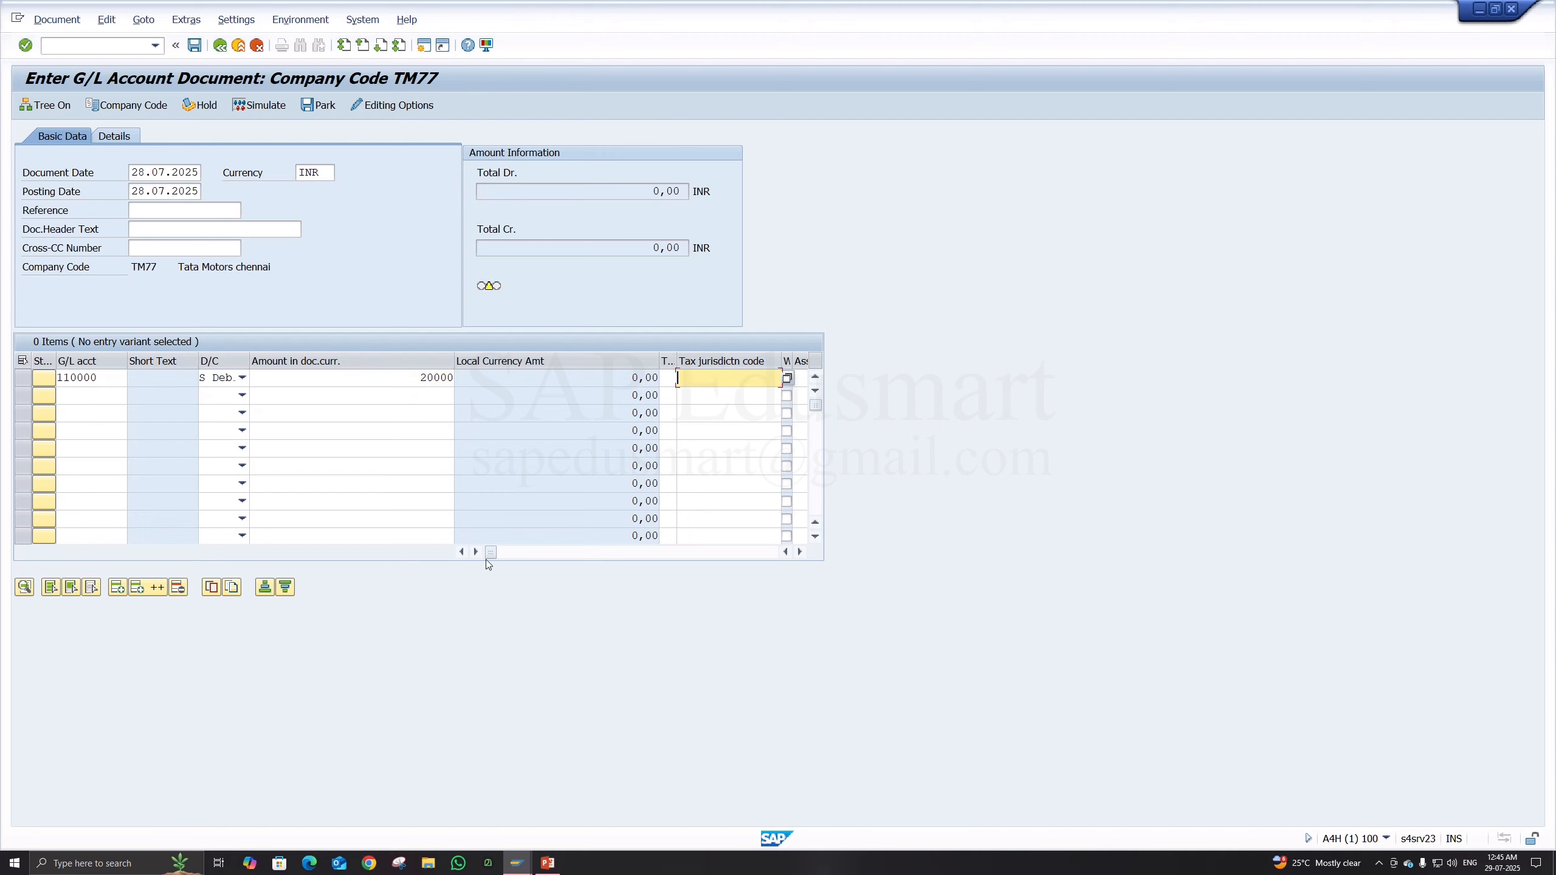
Step: Enter "rent paid" as the text of the first line item
{"action": "mouse_move", "coordinate": [487, 563]}
{"action": "left_mouse_down"}
{"action": "mouse_move", "coordinate": [518, 557]}
{"action": "mouse_move", "coordinate": [504, 559]}
{"action": "left_mouse_up"}
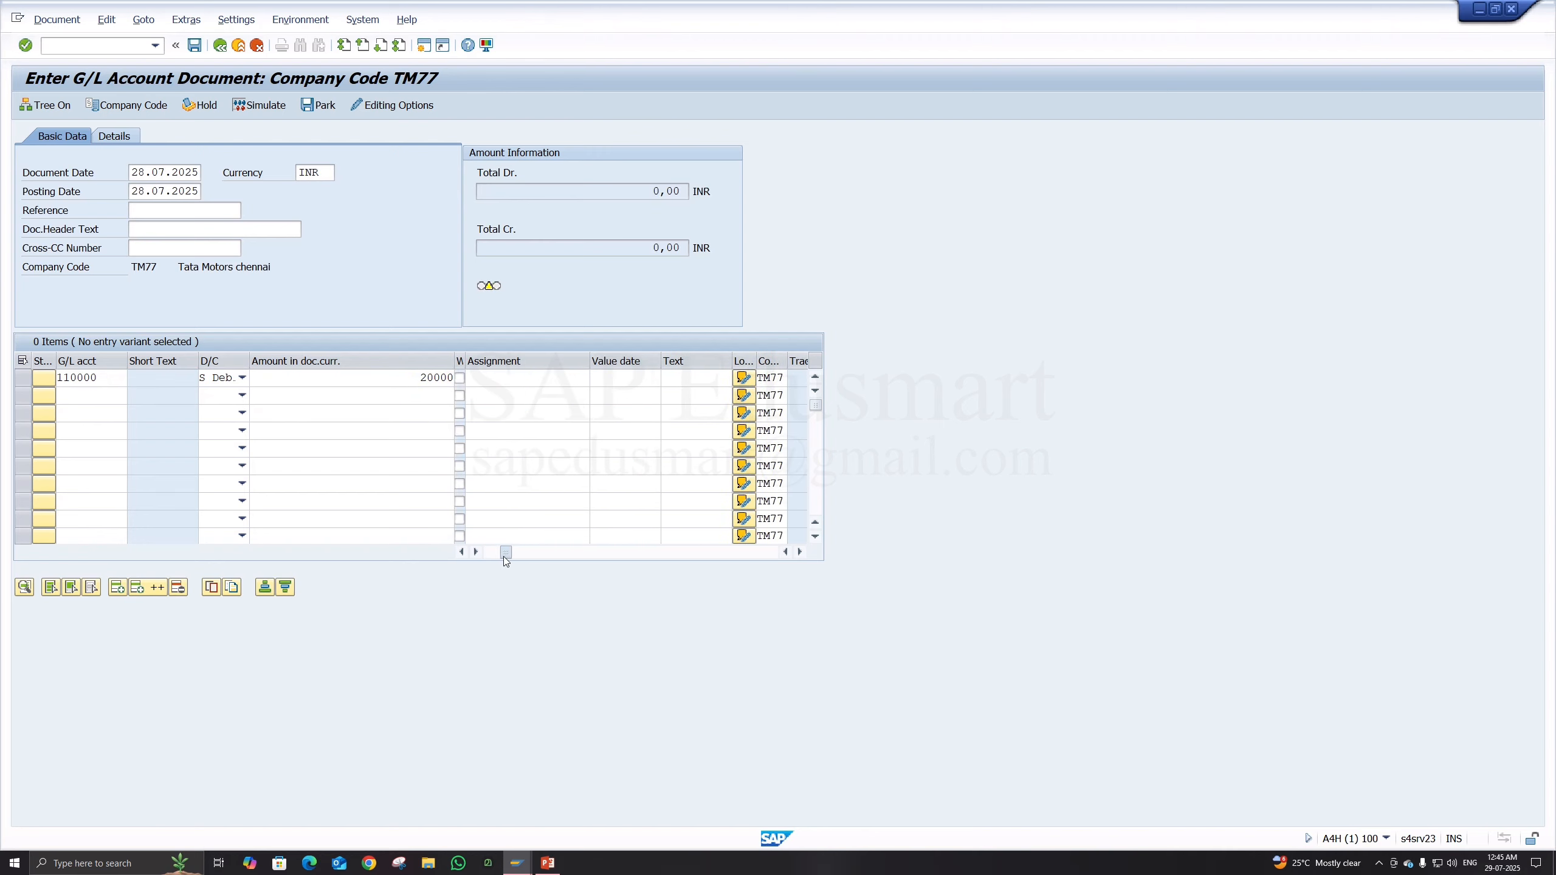
{"action": "left_click", "coordinate": [684, 376]}
{"action": "type", "text": "rent "}
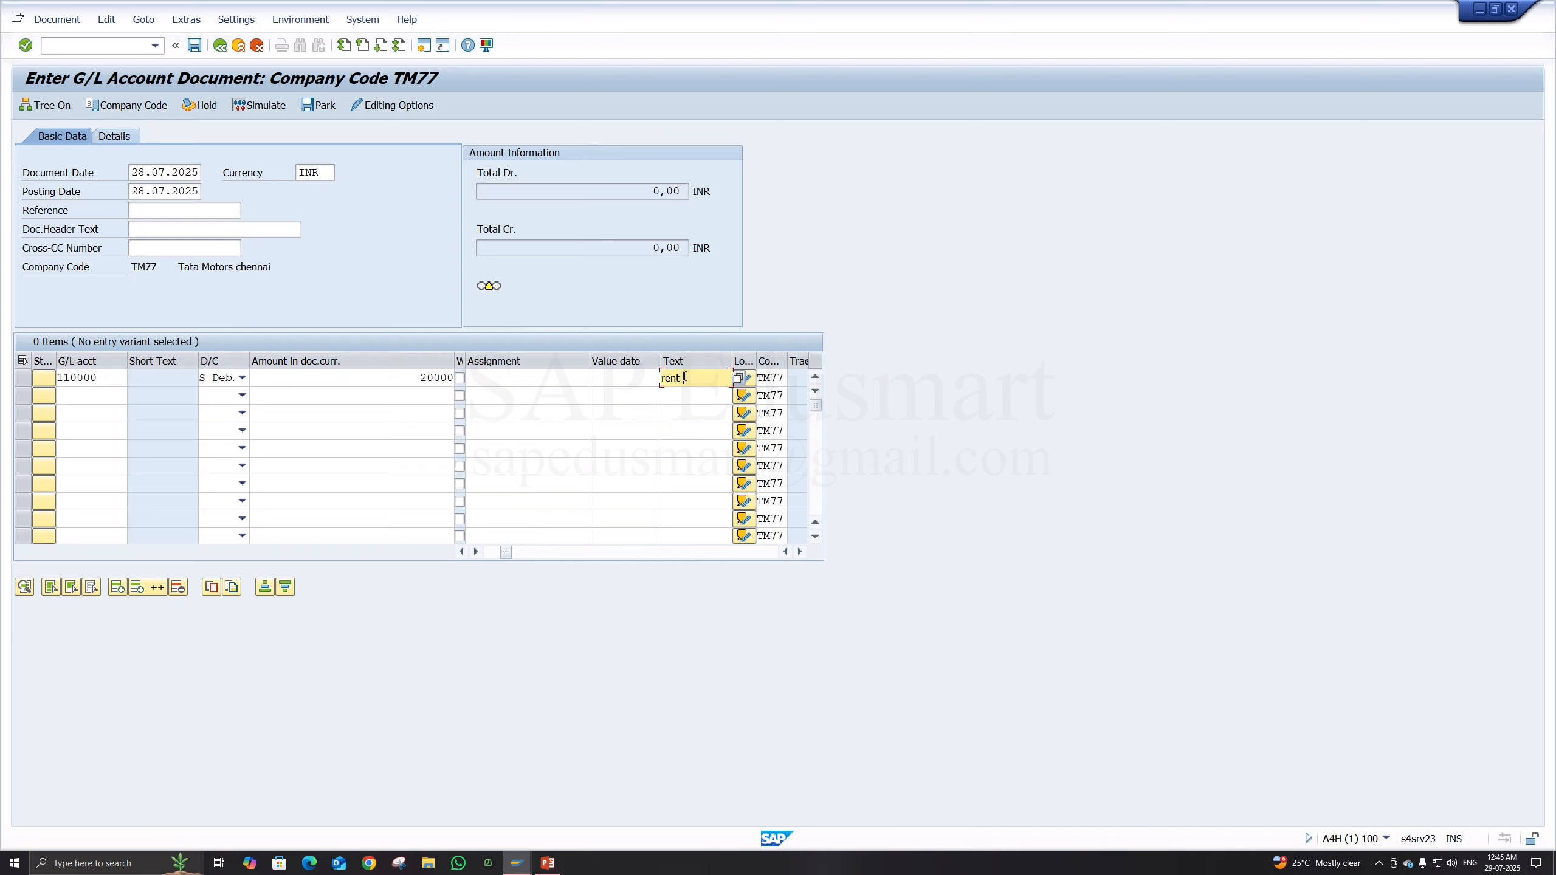
{"action": "type", "text": "paid"}
Step: Assign business area KL10 (trivandrum) to the first line item
{"action": "mouse_move", "coordinate": [504, 555]}
{"action": "left_mouse_down"}
{"action": "mouse_move", "coordinate": [518, 557]}
{"action": "mouse_move", "coordinate": [482, 559]}
{"action": "mouse_move", "coordinate": [502, 558]}
{"action": "left_mouse_up"}
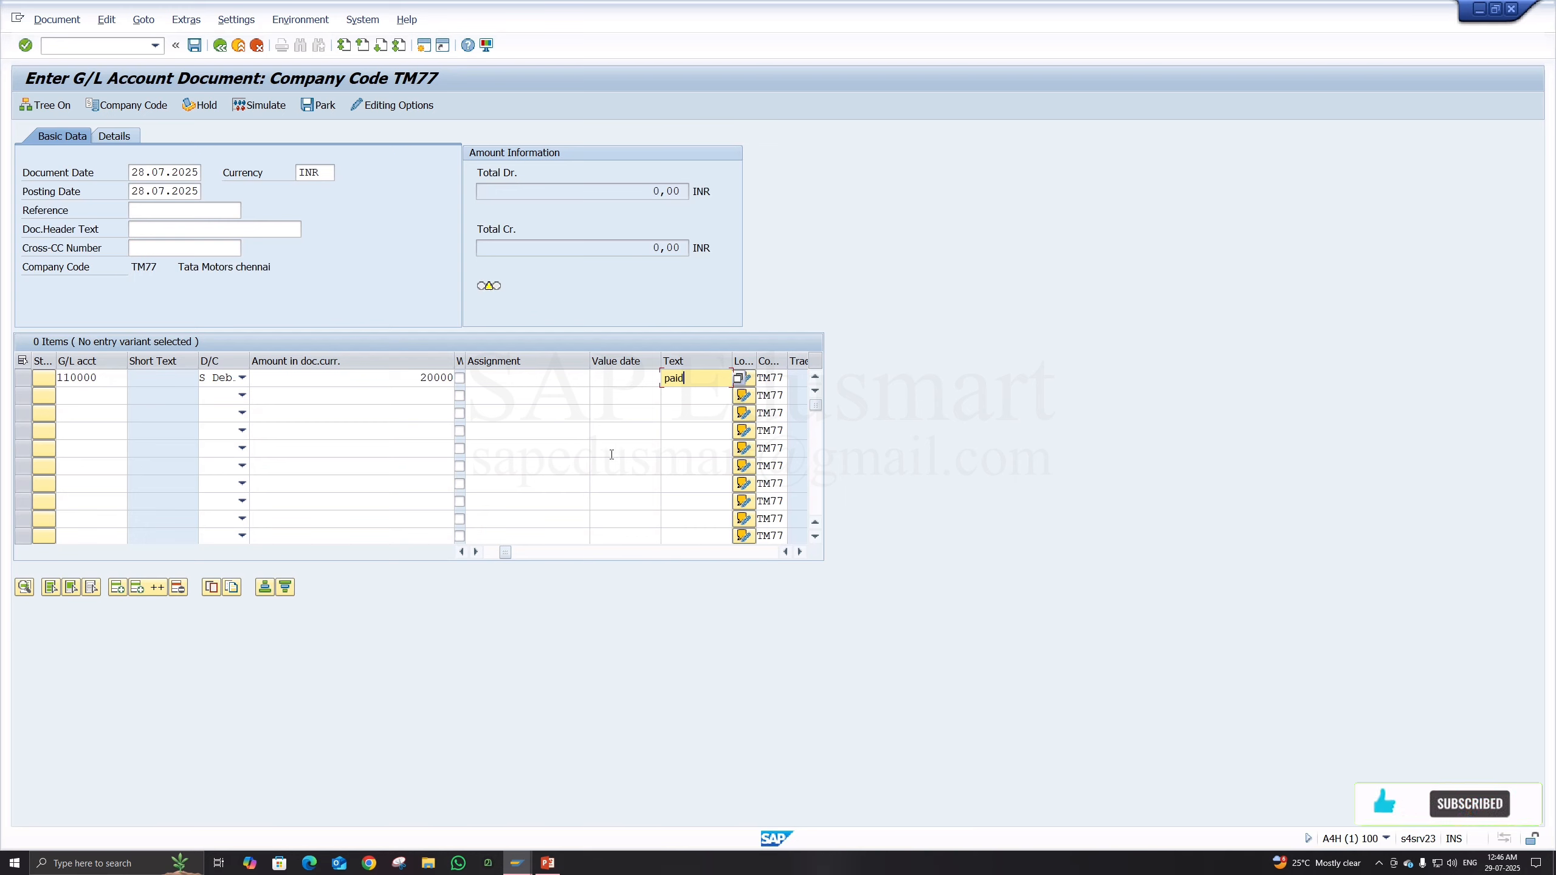
{"action": "left_click", "coordinate": [800, 552]}
{"action": "left_click", "coordinate": [800, 552]}
{"action": "left_click", "coordinate": [707, 376]}
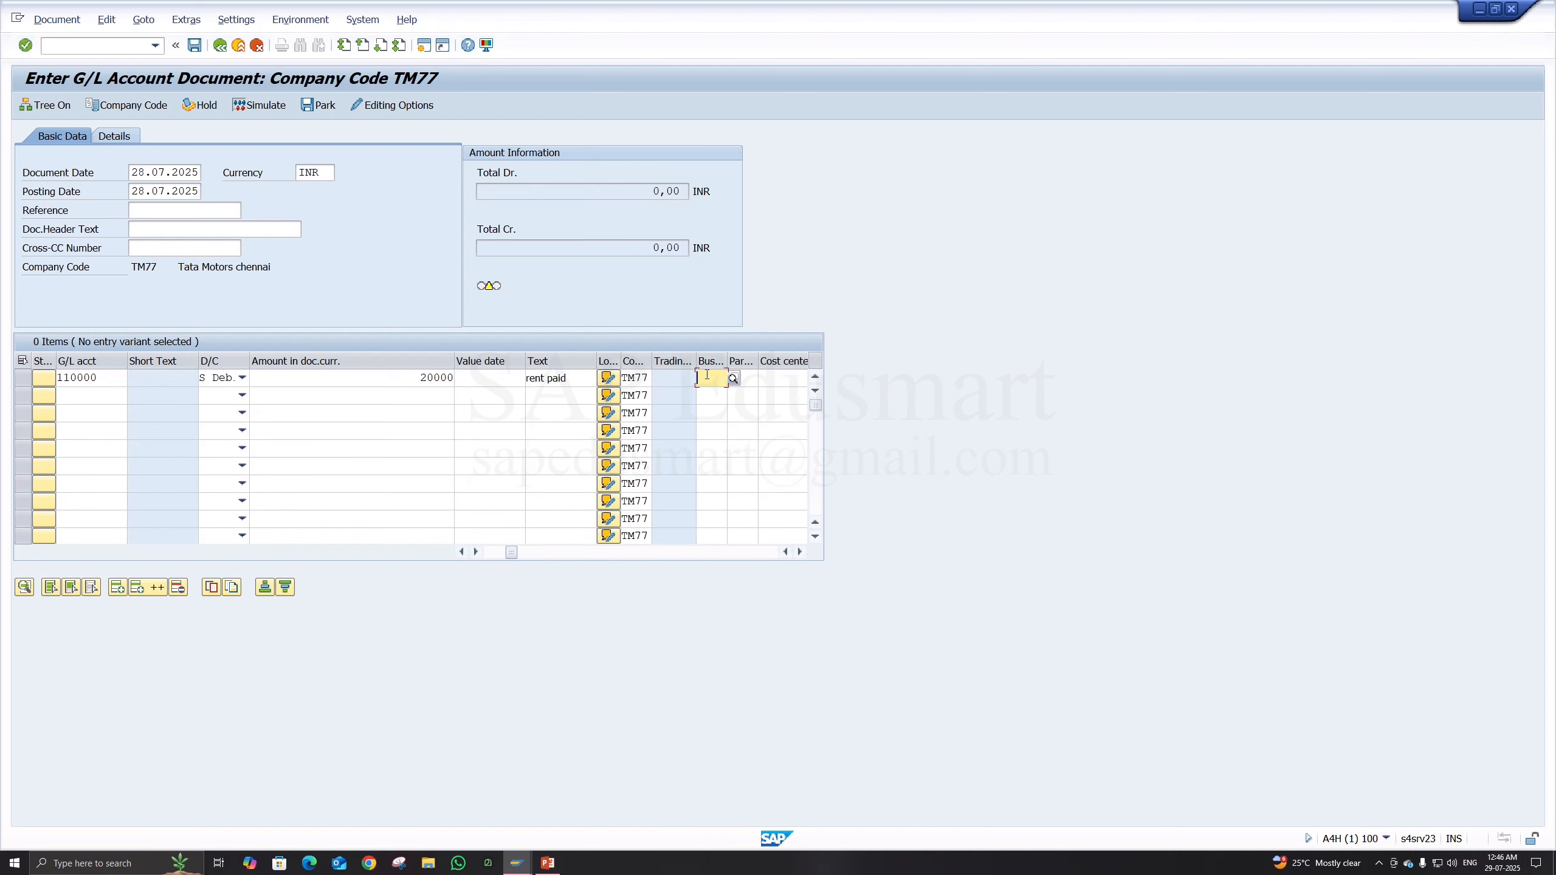
{"action": "type", "text": "kl"}
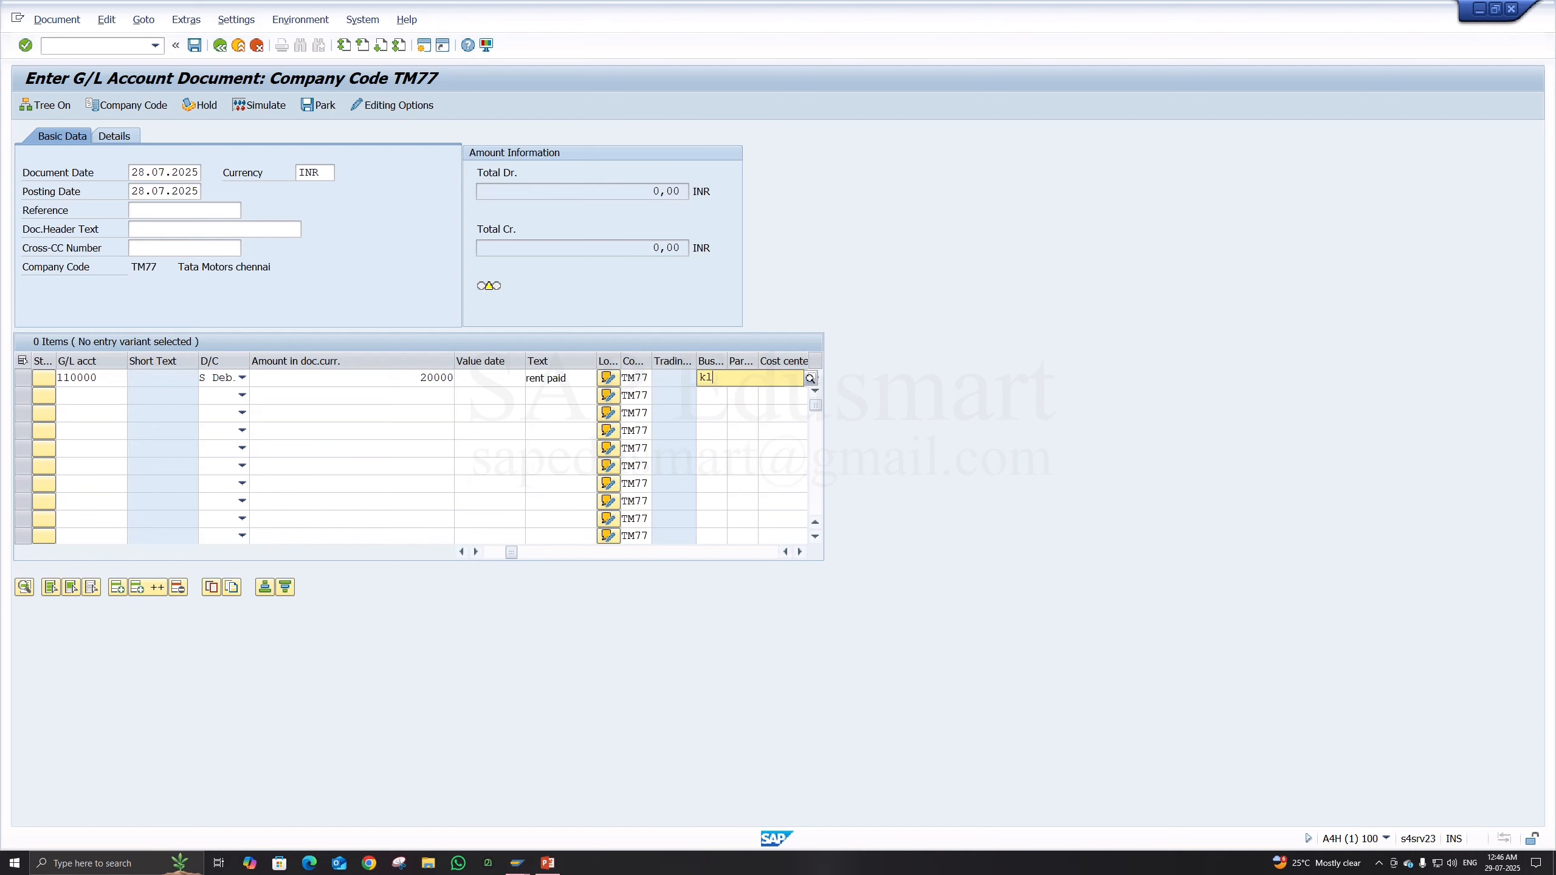
{"action": "type", "text": "2"}
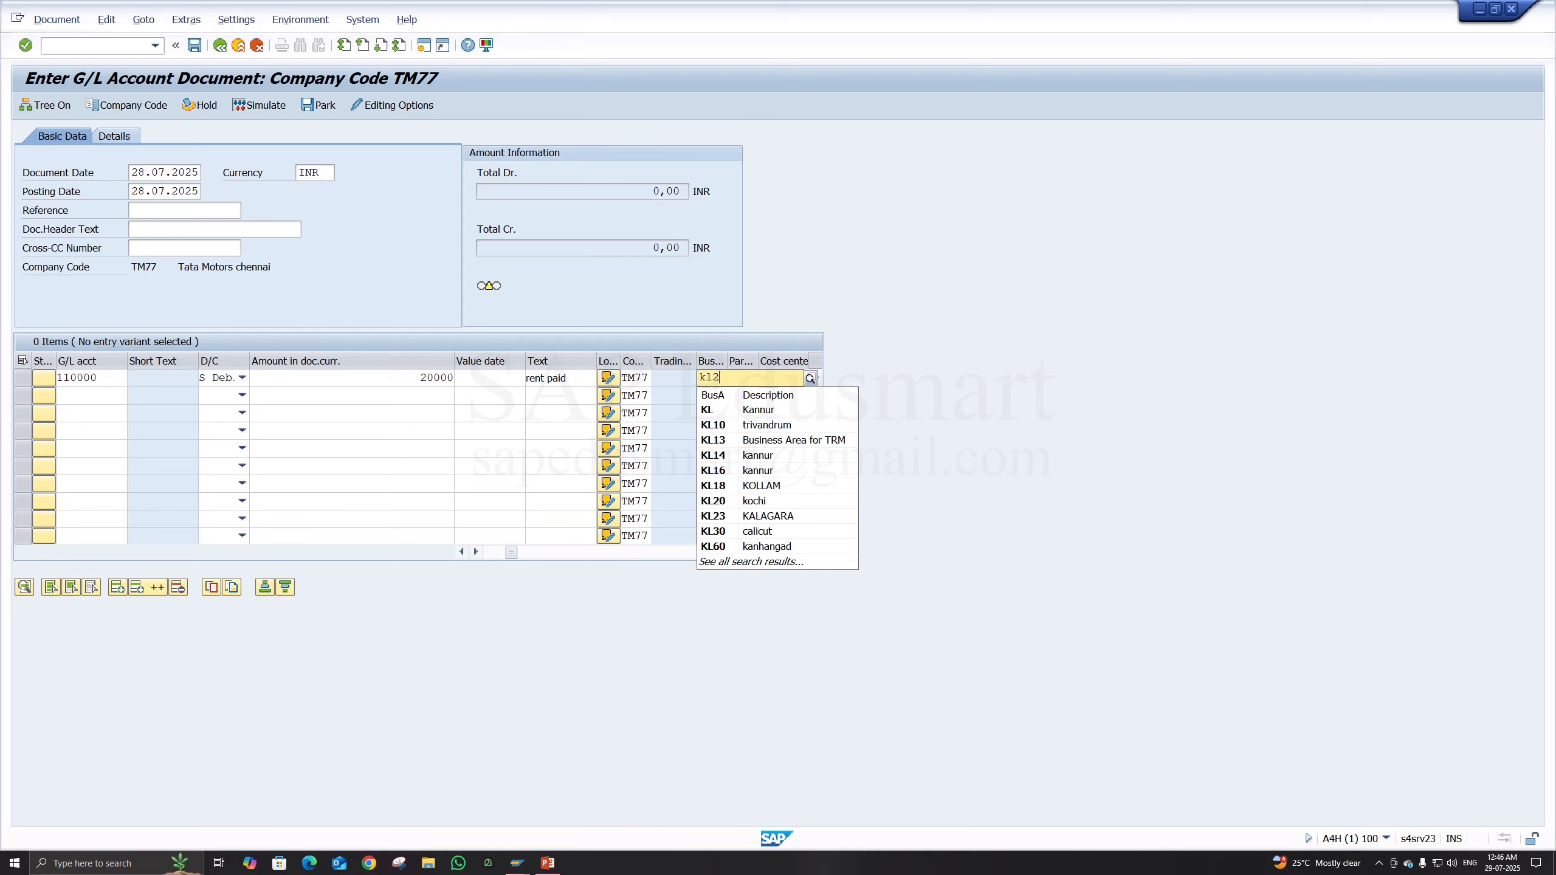
{"action": "key", "text": "BackSpace"}
{"action": "type", "text": "10"}
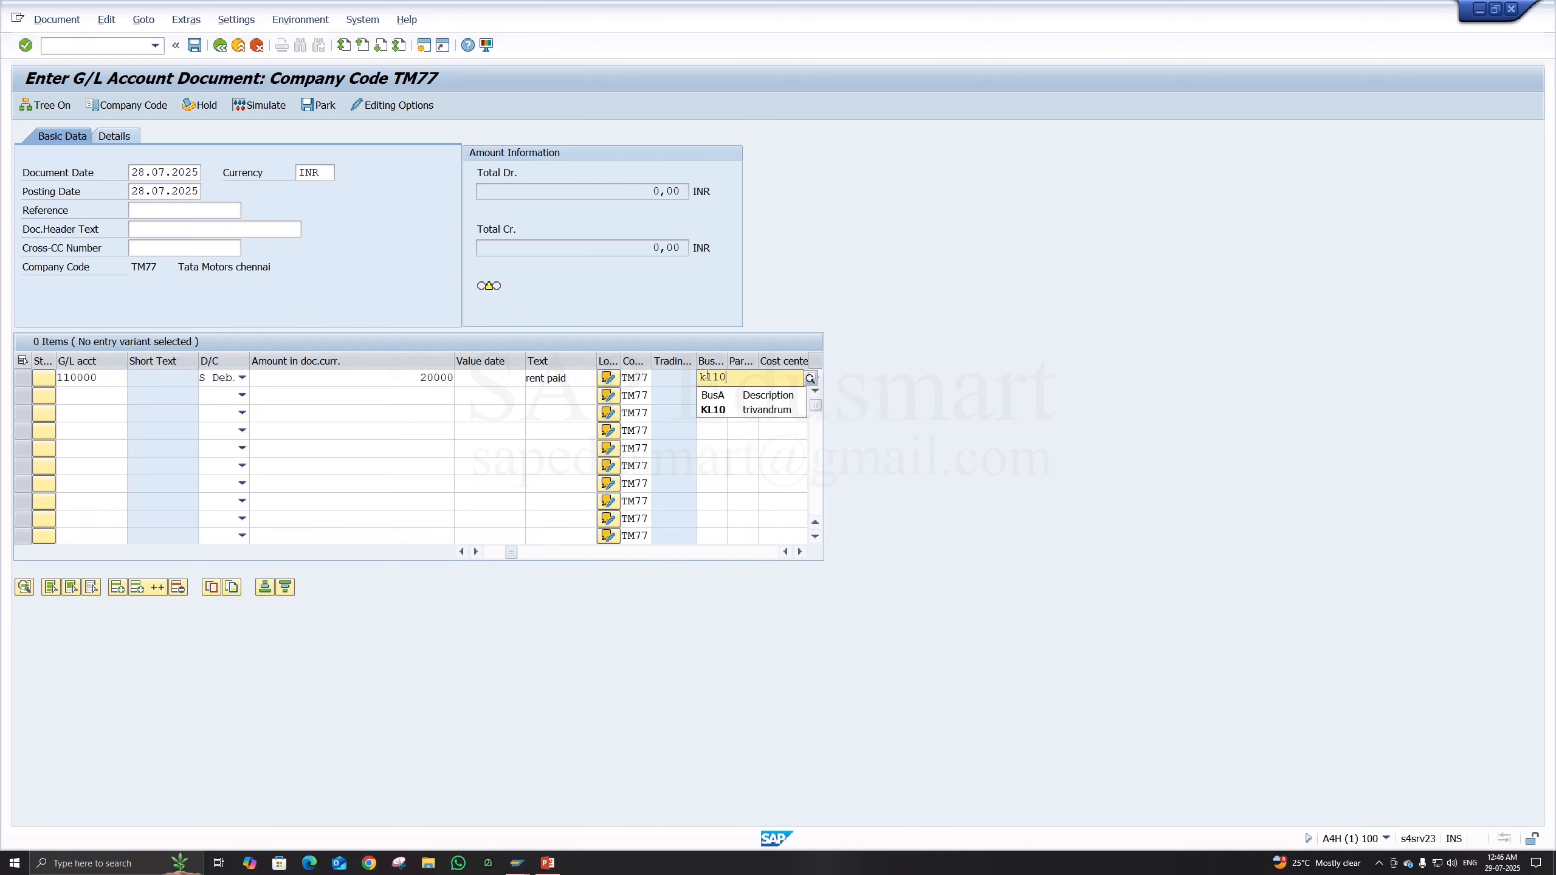
{"action": "left_click", "coordinate": [767, 416]}
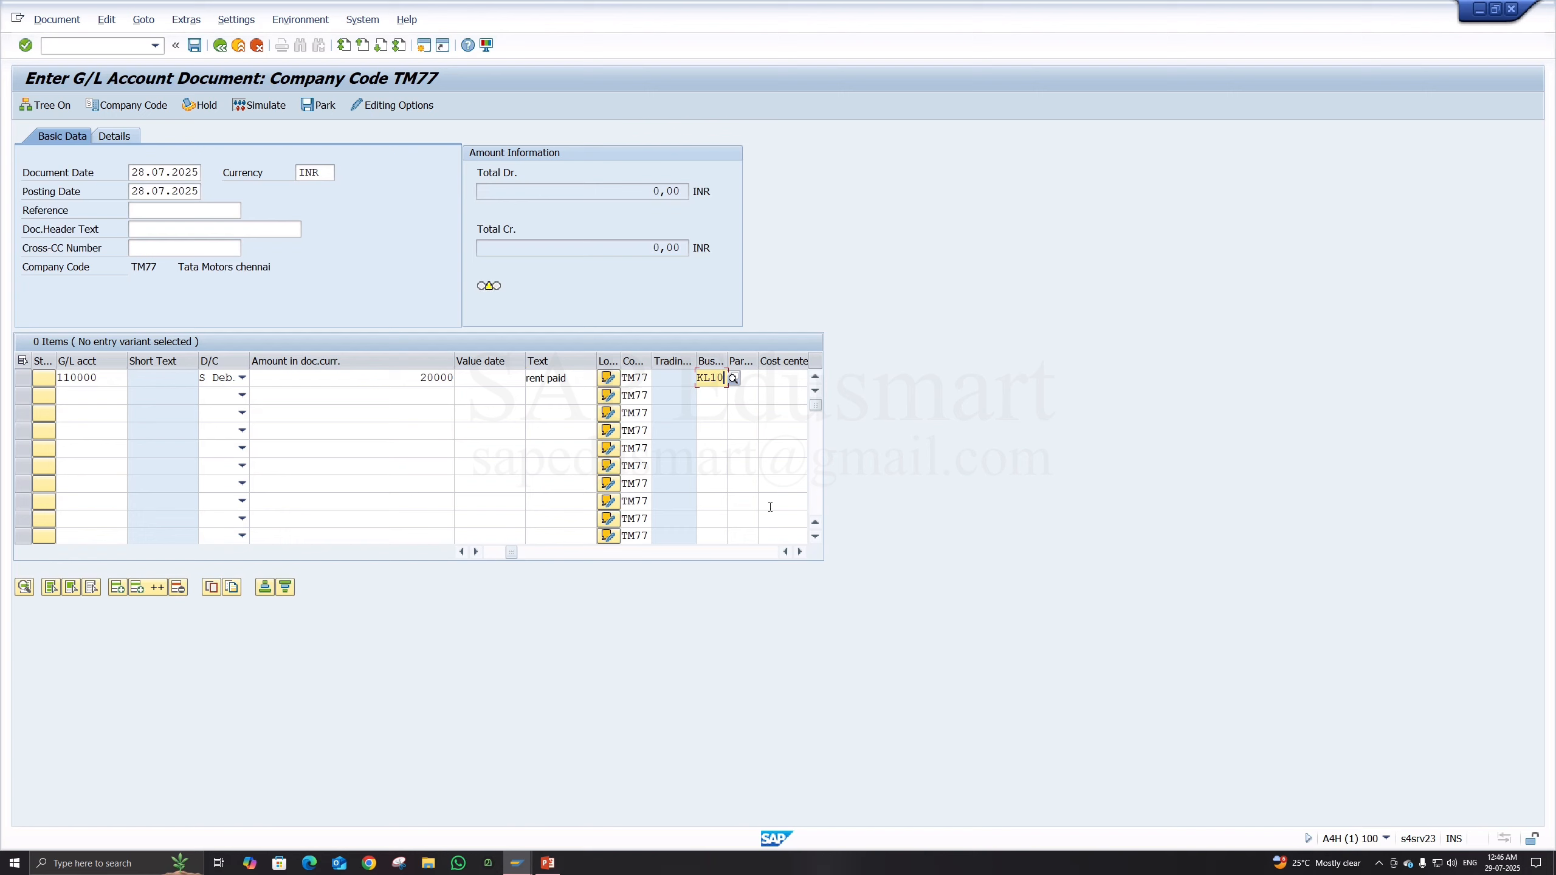
Step: Look up the cost centers of controlling area and company code TM77 and assign TMCPAL001 to the first line item
{"action": "left_click", "coordinate": [796, 554]}
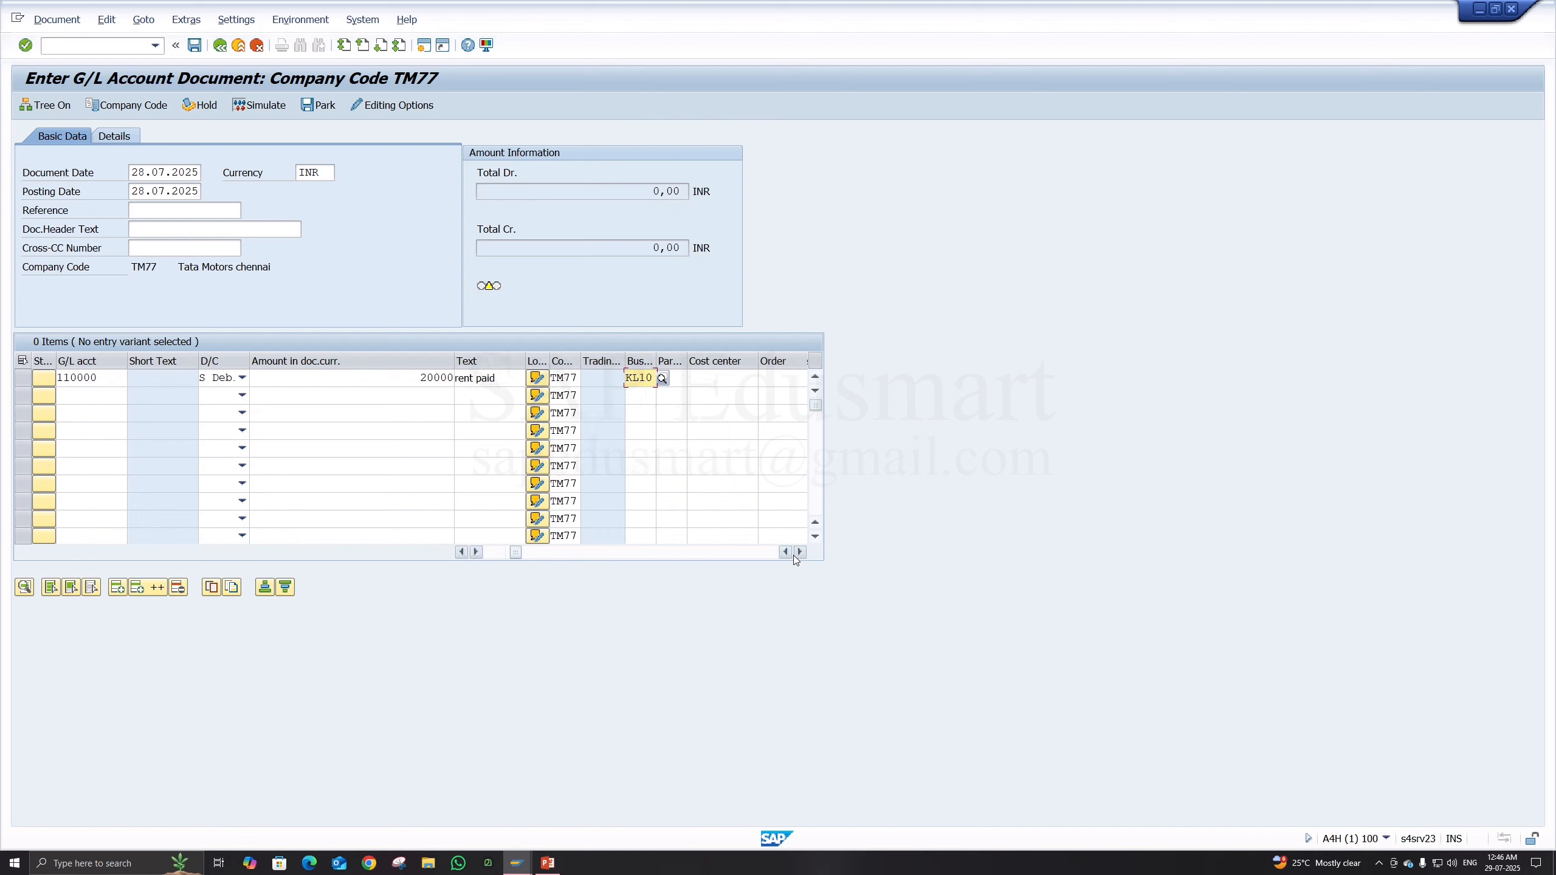
{"action": "left_click", "coordinate": [740, 377]}
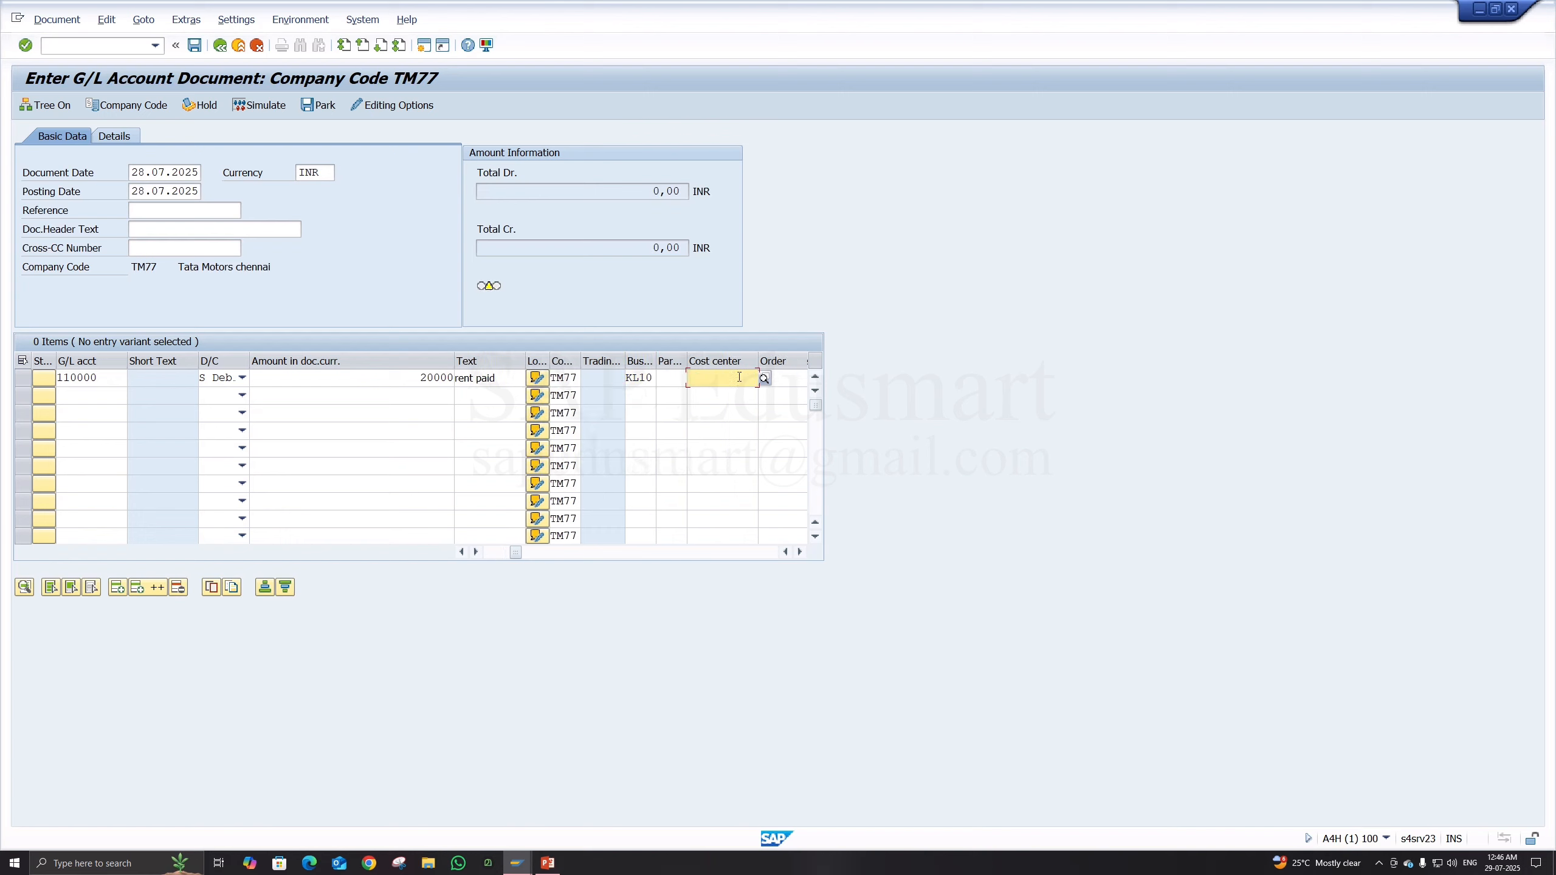
{"action": "left_click", "coordinate": [764, 378]}
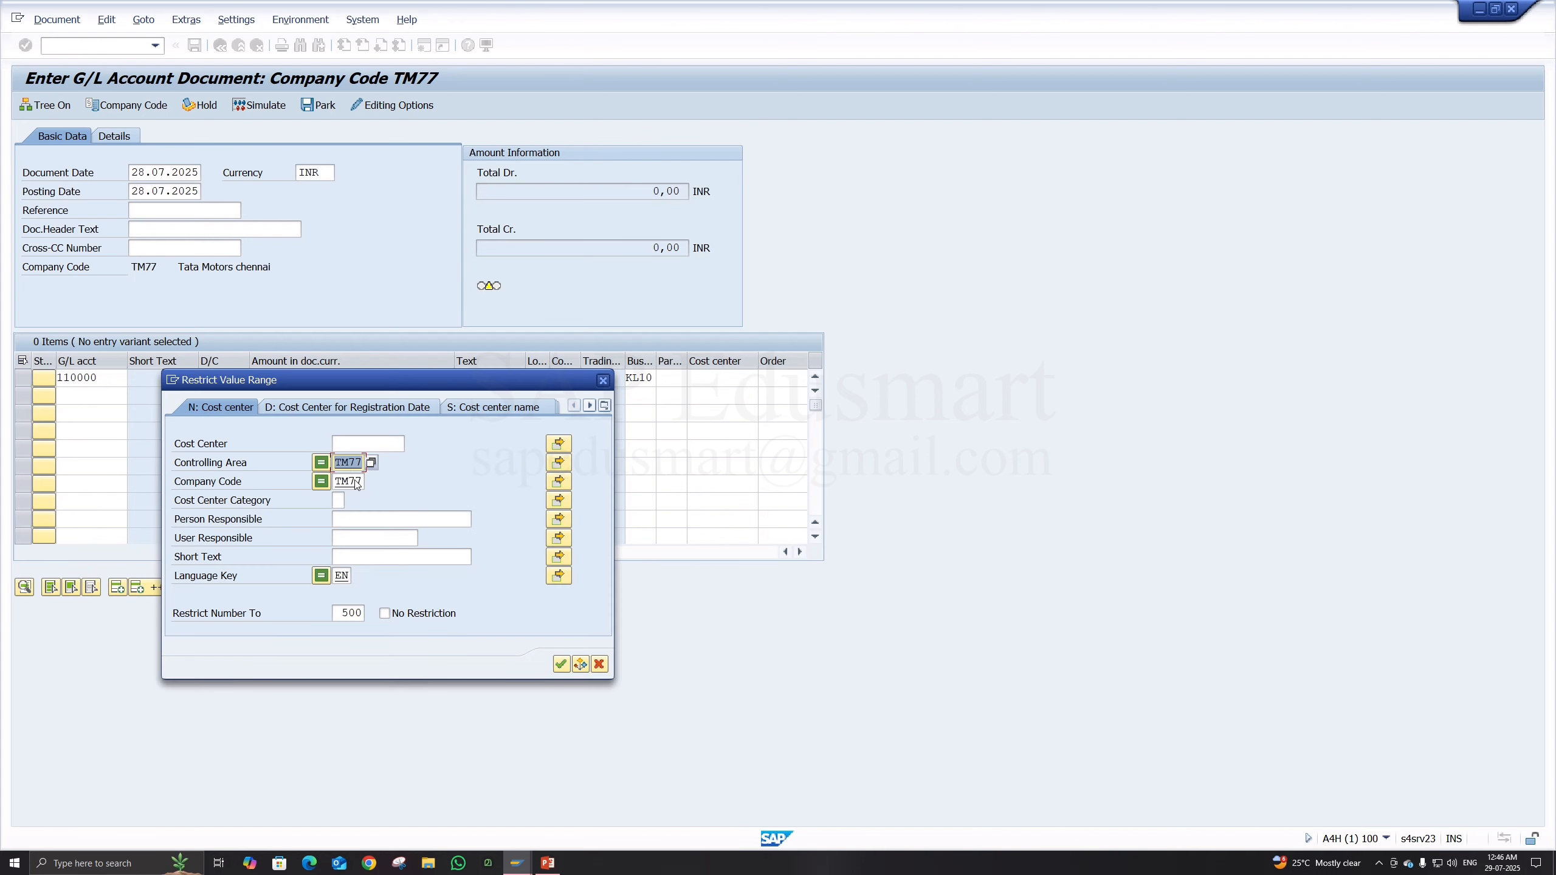
{"action": "left_click", "coordinate": [335, 483]}
{"action": "left_click", "coordinate": [356, 463]}
{"action": "key", "text": "Return"}
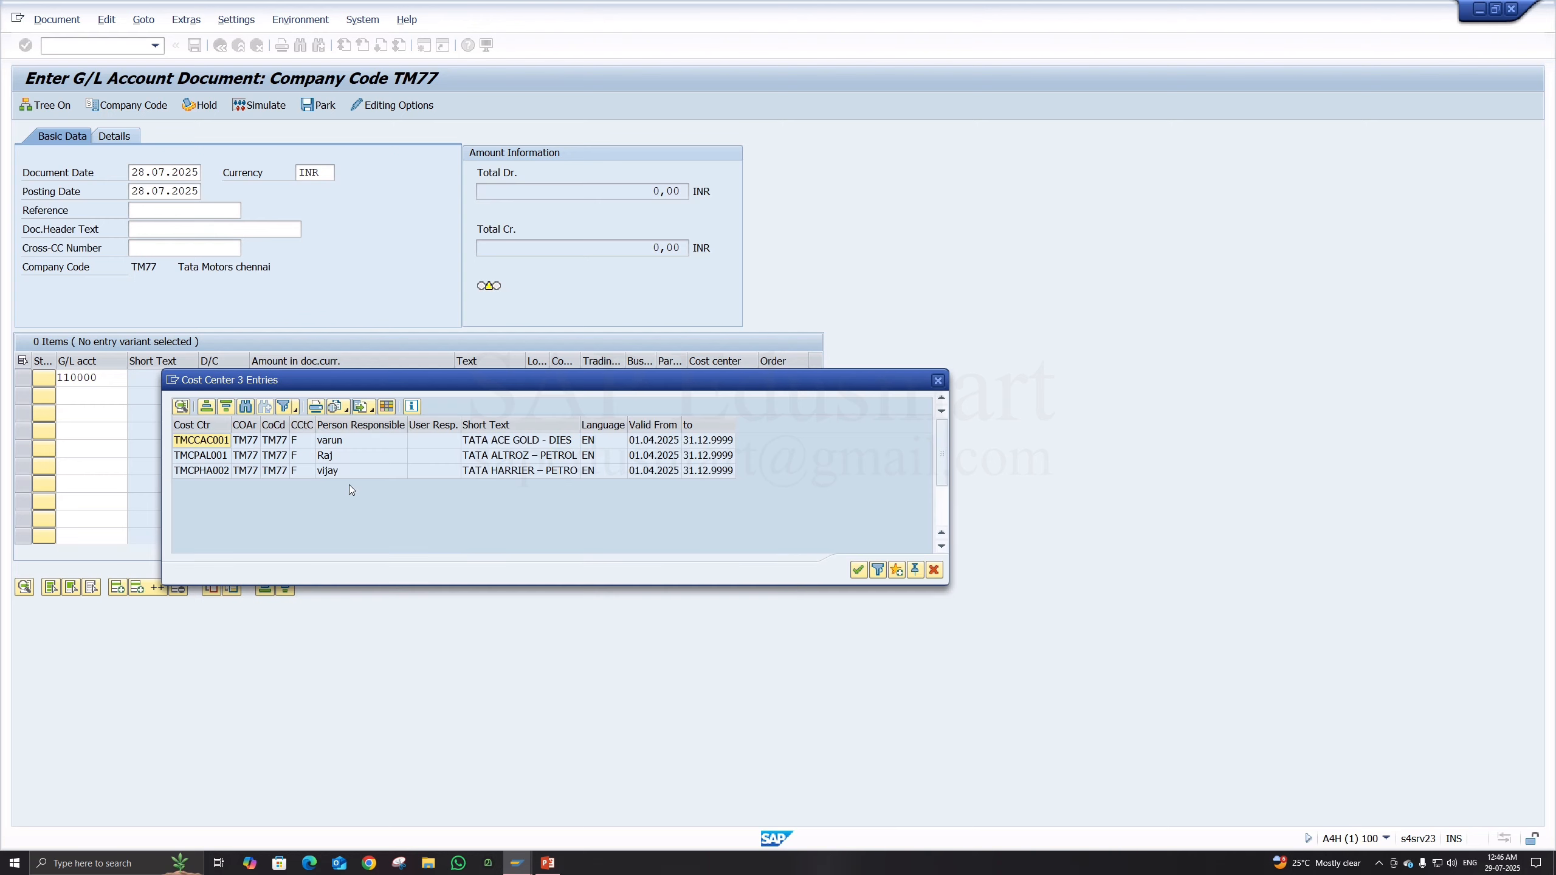
{"action": "left_click", "coordinate": [492, 457]}
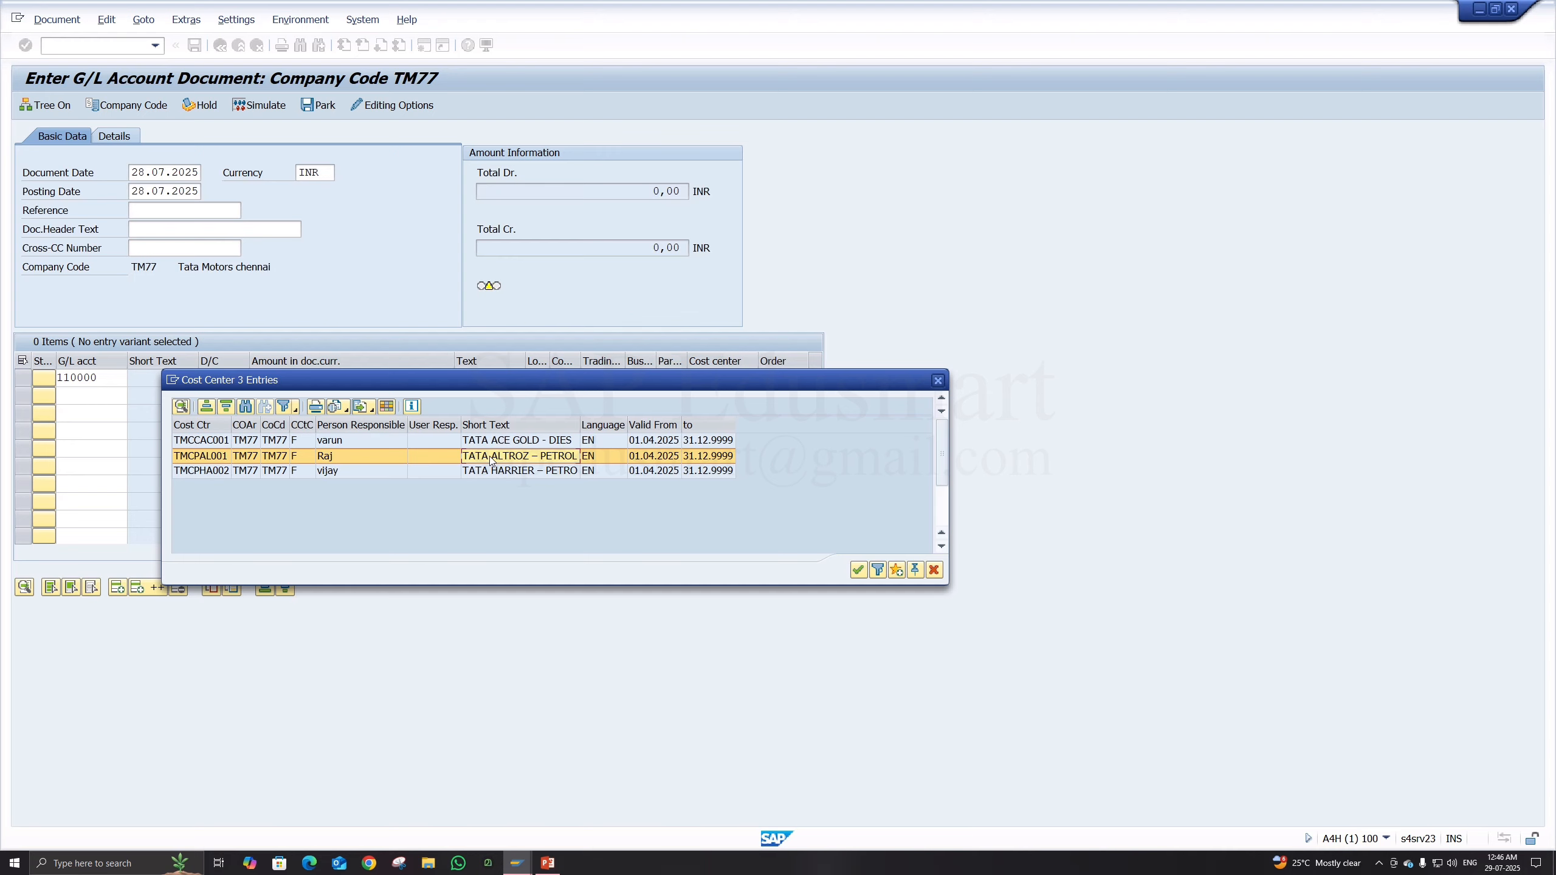
{"action": "double_click", "coordinate": [260, 455]}
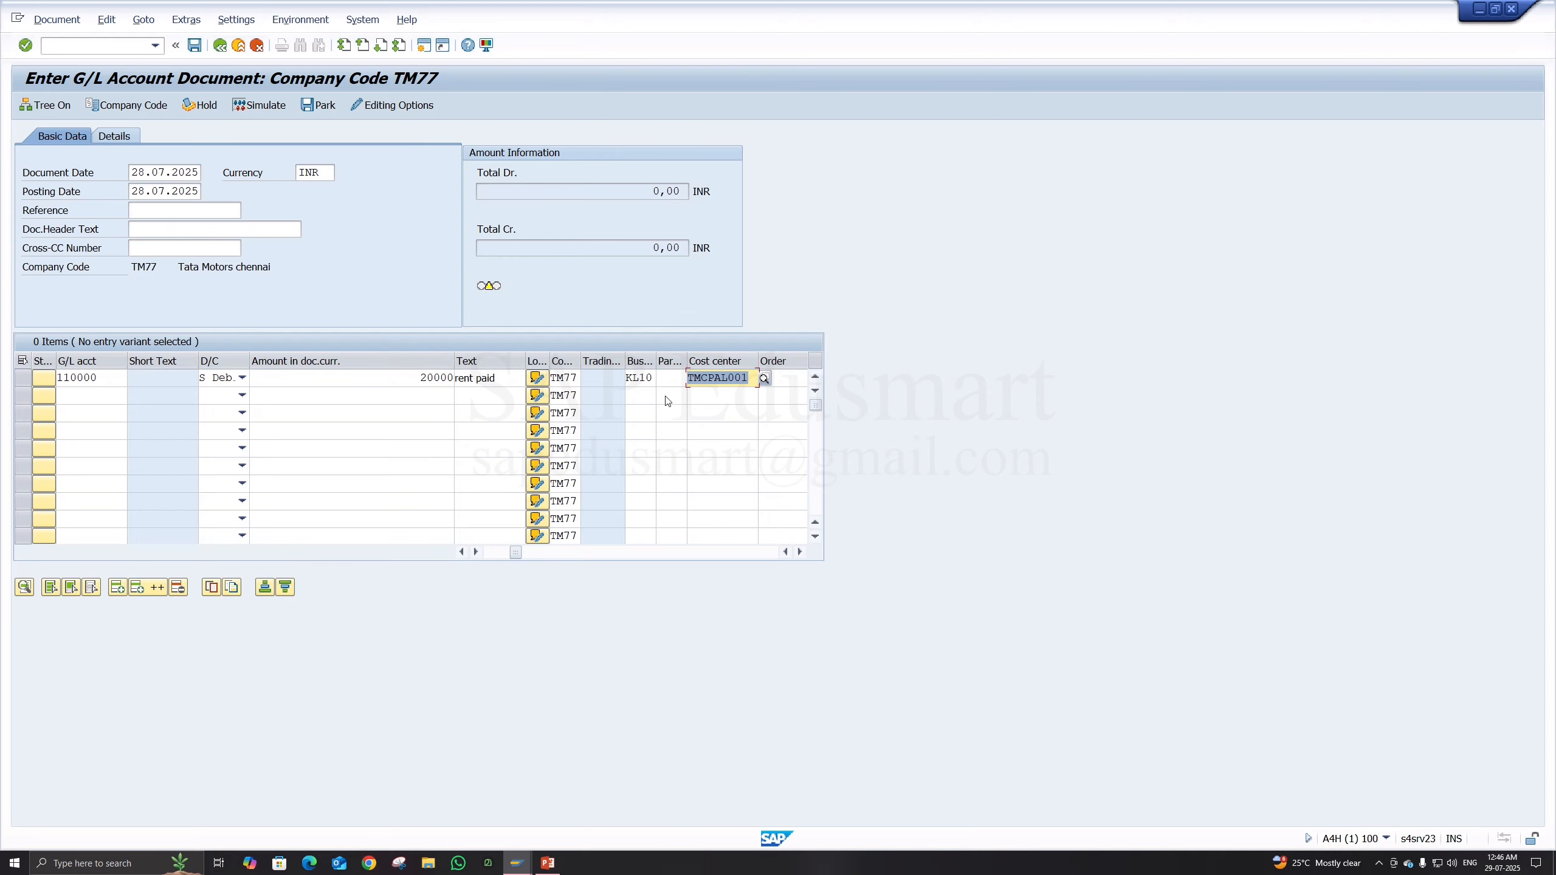
Step: Check the credit entry on the FB50 slide in PowerPoint and choose G/L account 50000 for the second line item in SAP
{"action": "left_click", "coordinate": [93, 392]}
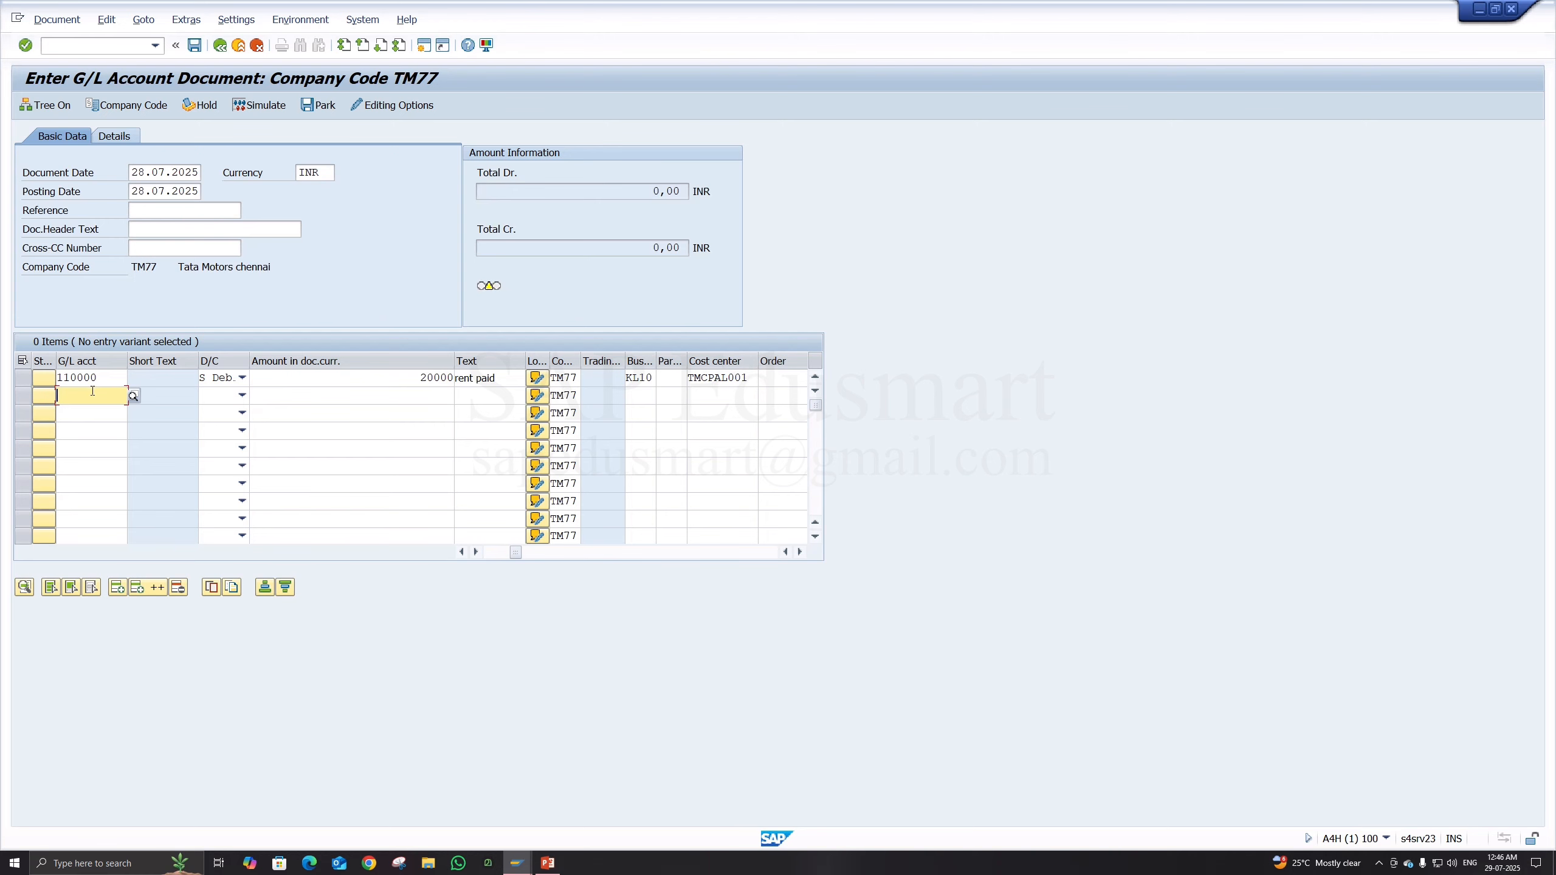
{"action": "left_click", "coordinate": [547, 862]}
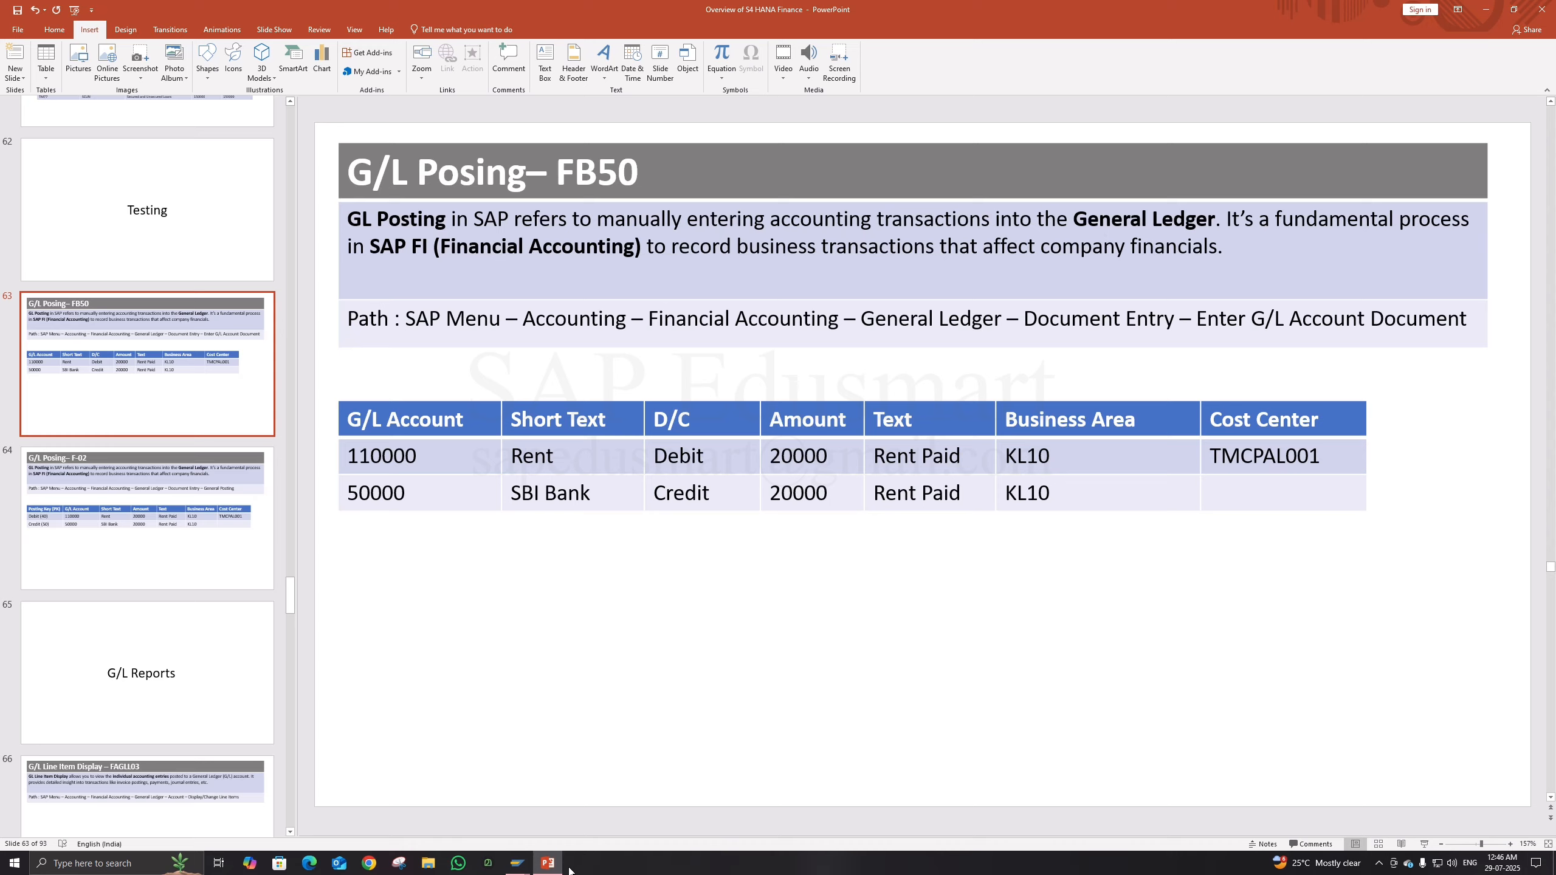
{"action": "left_click", "coordinate": [517, 862]}
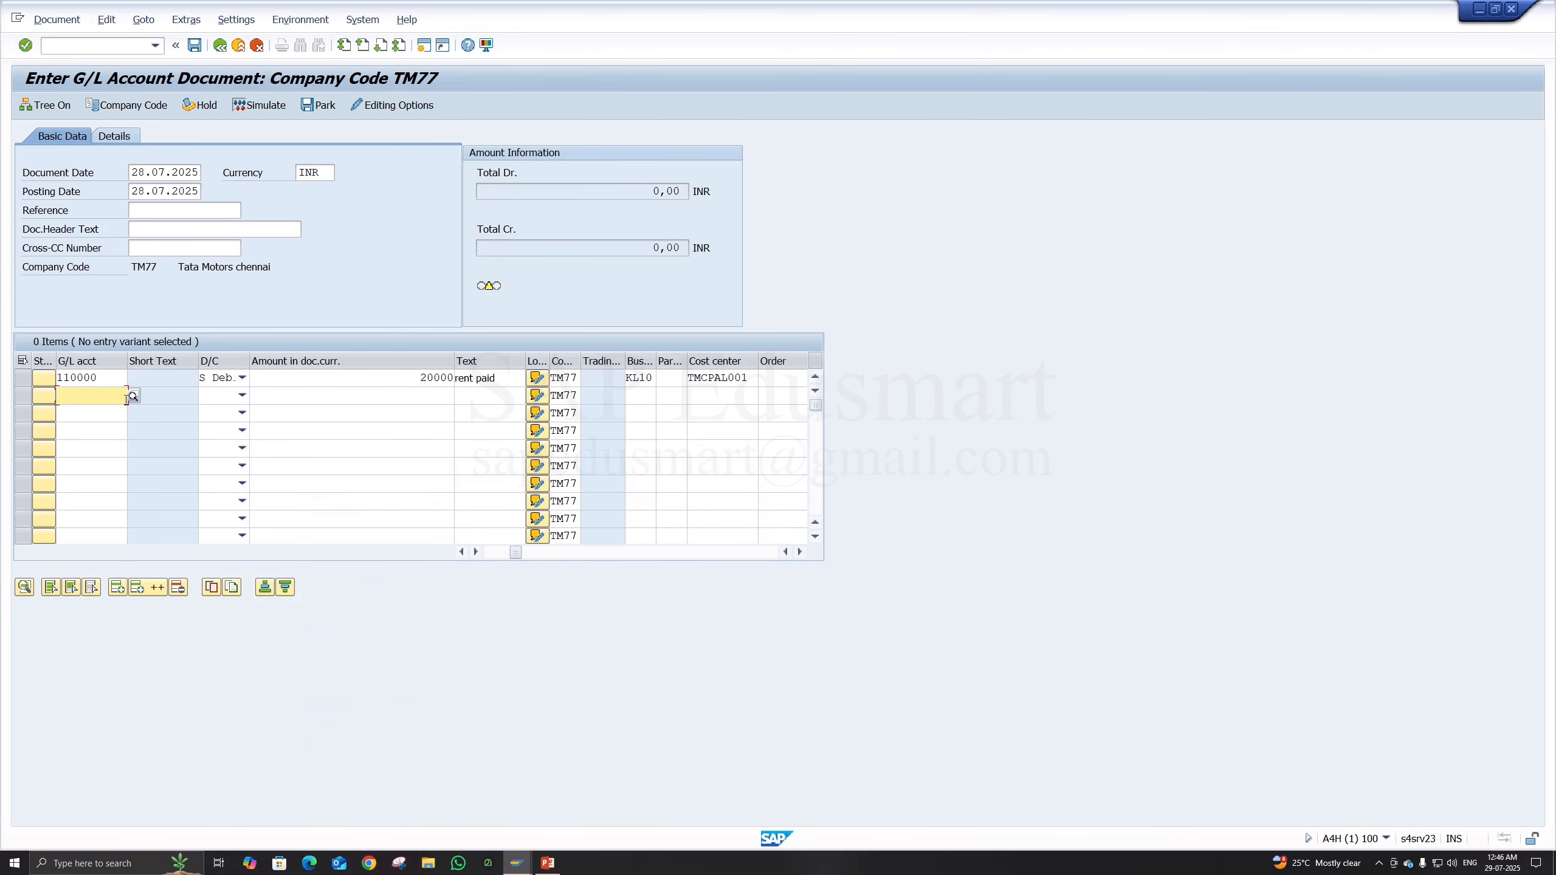
{"action": "left_click", "coordinate": [132, 396]}
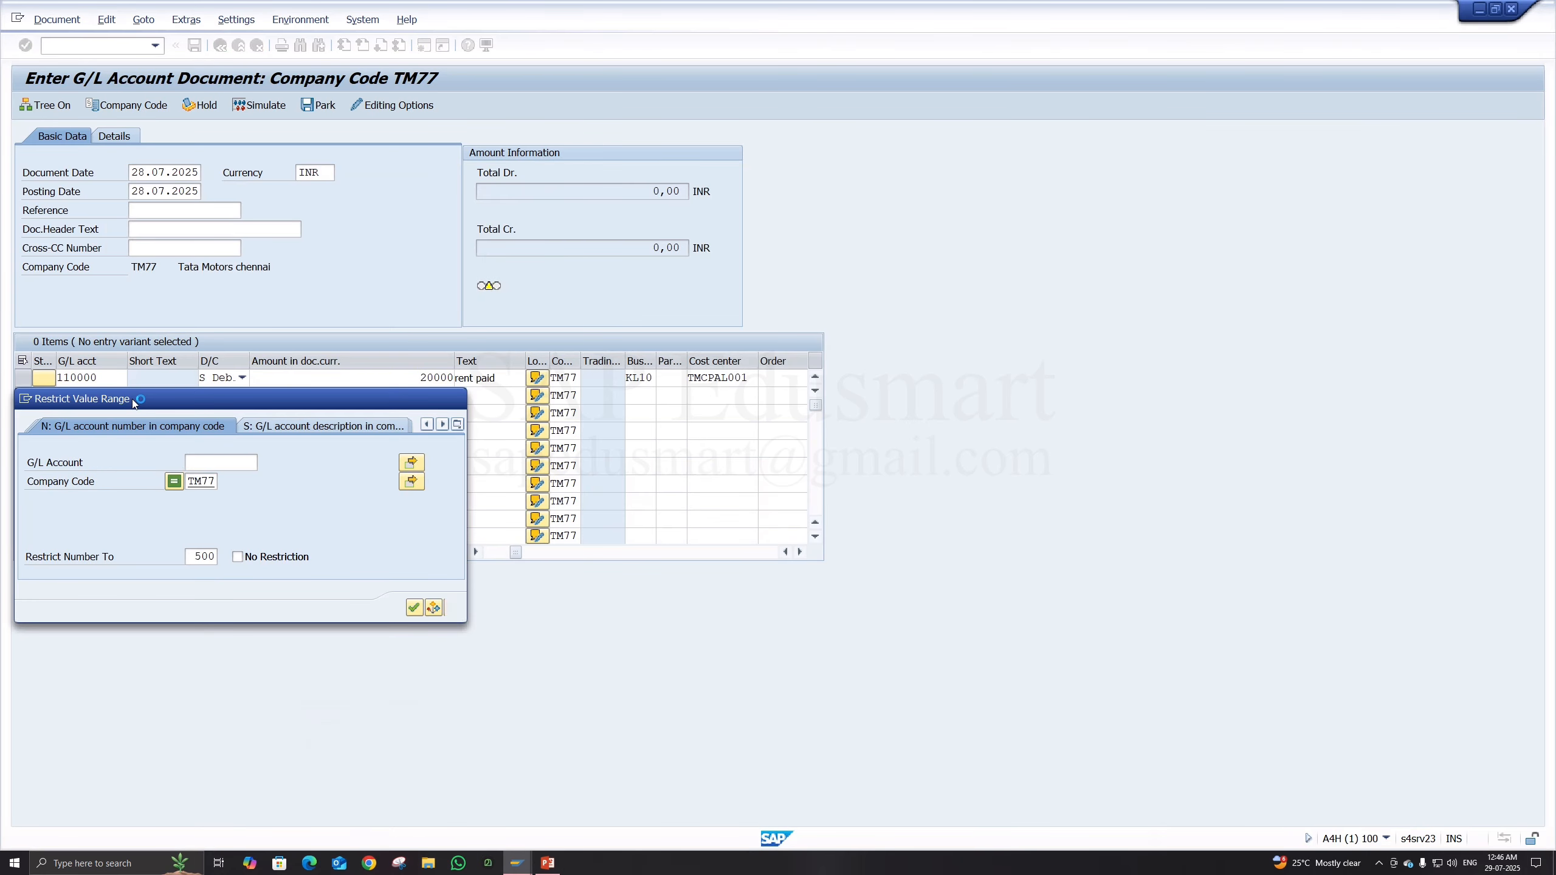
{"action": "key", "text": "Return"}
{"action": "double_click", "coordinate": [135, 506]}
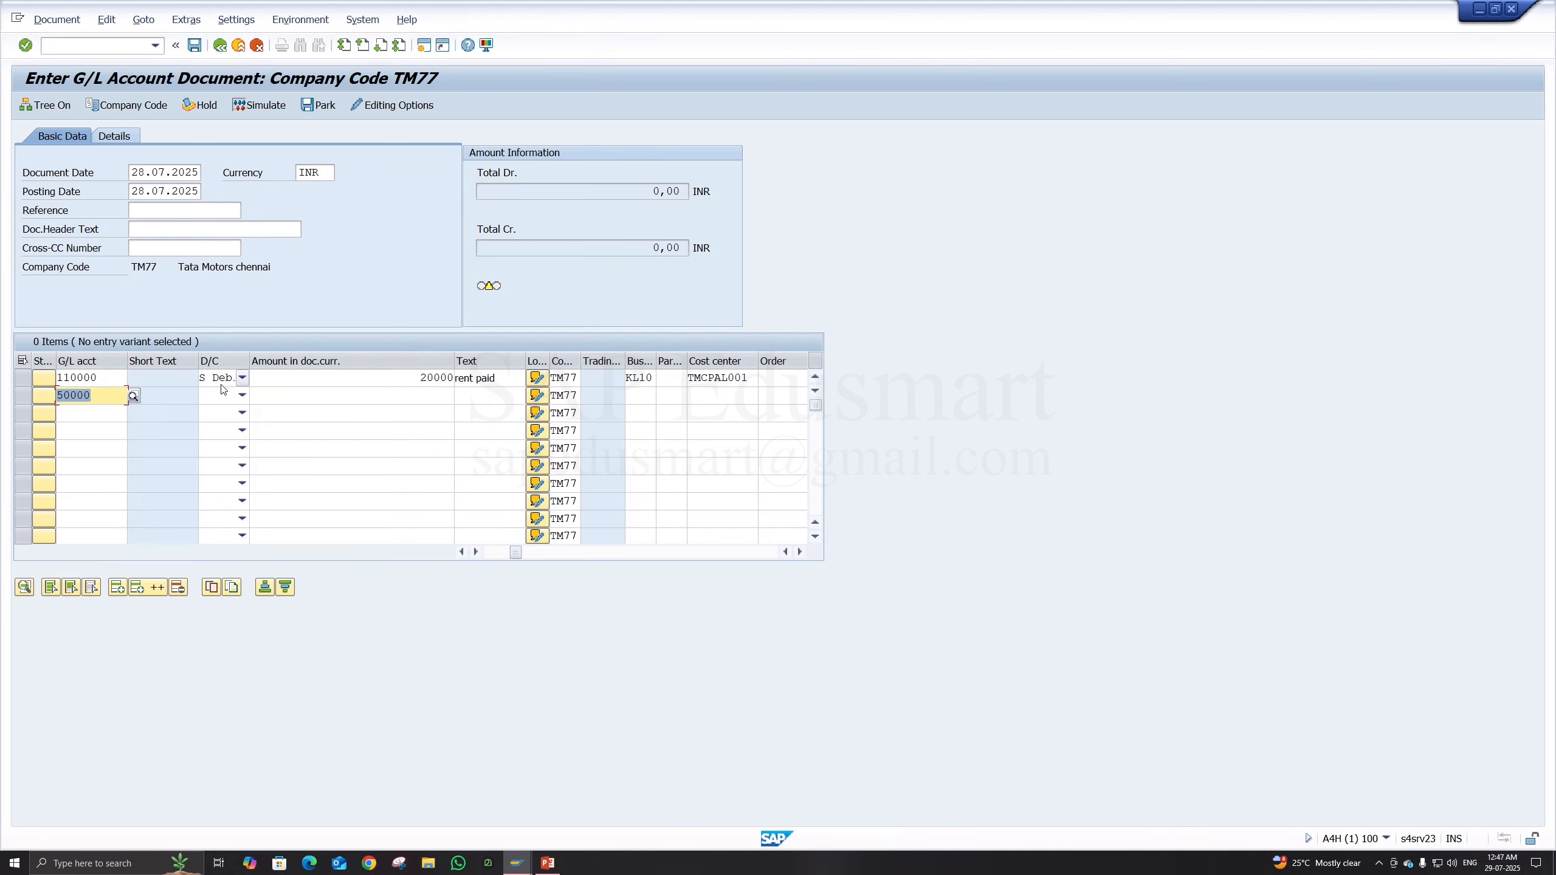
Step: Set the second line item to H Credit with * as the amount and + as the text
{"action": "left_click", "coordinate": [222, 395]}
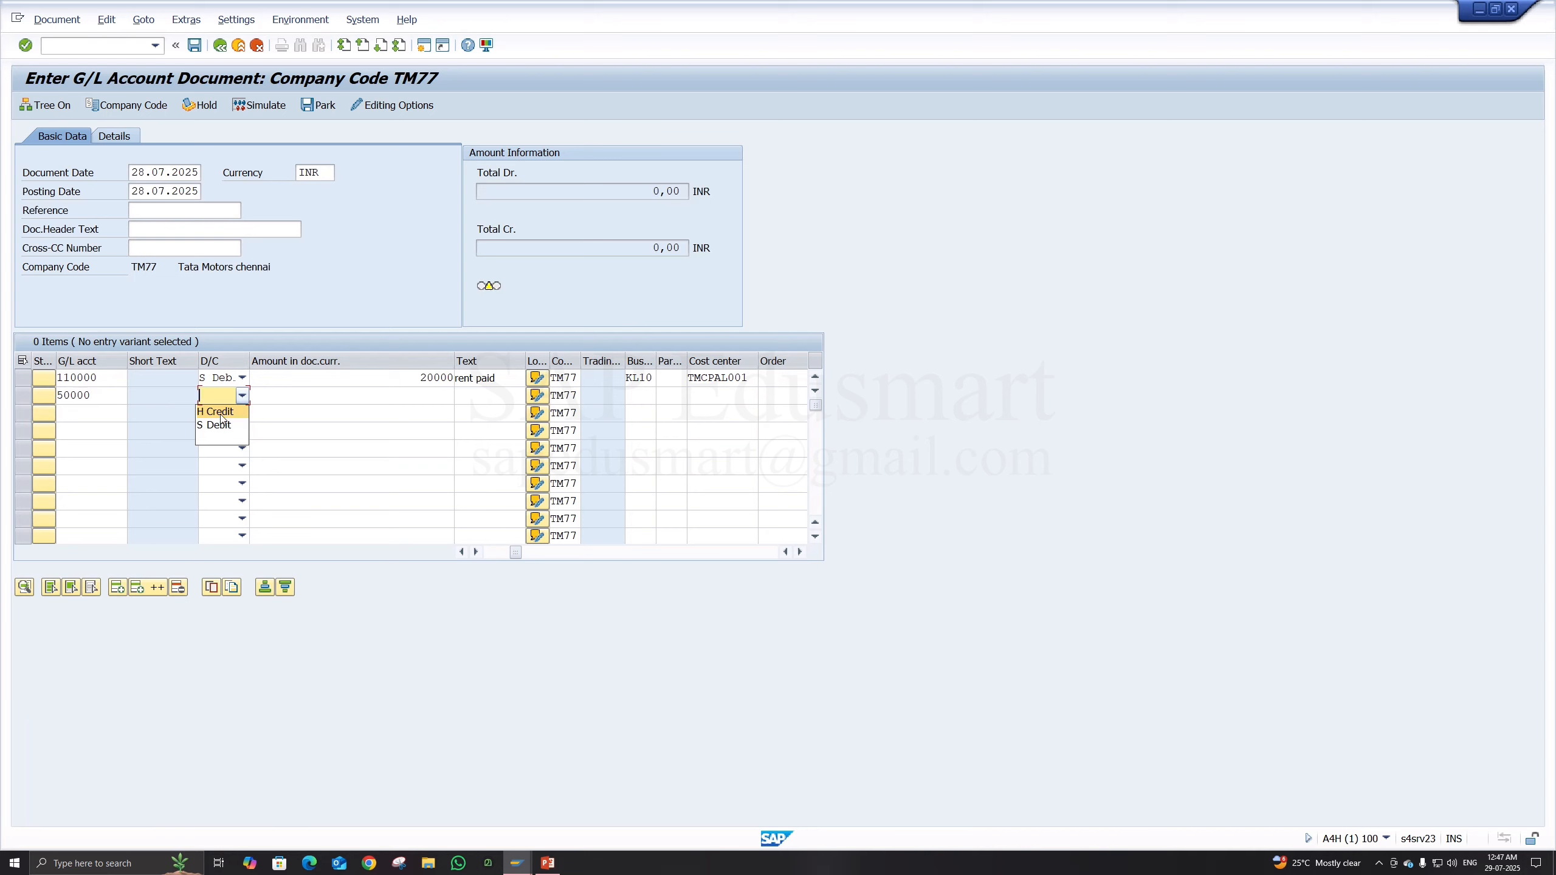
{"action": "left_click", "coordinate": [221, 412]}
{"action": "left_click", "coordinate": [336, 395]}
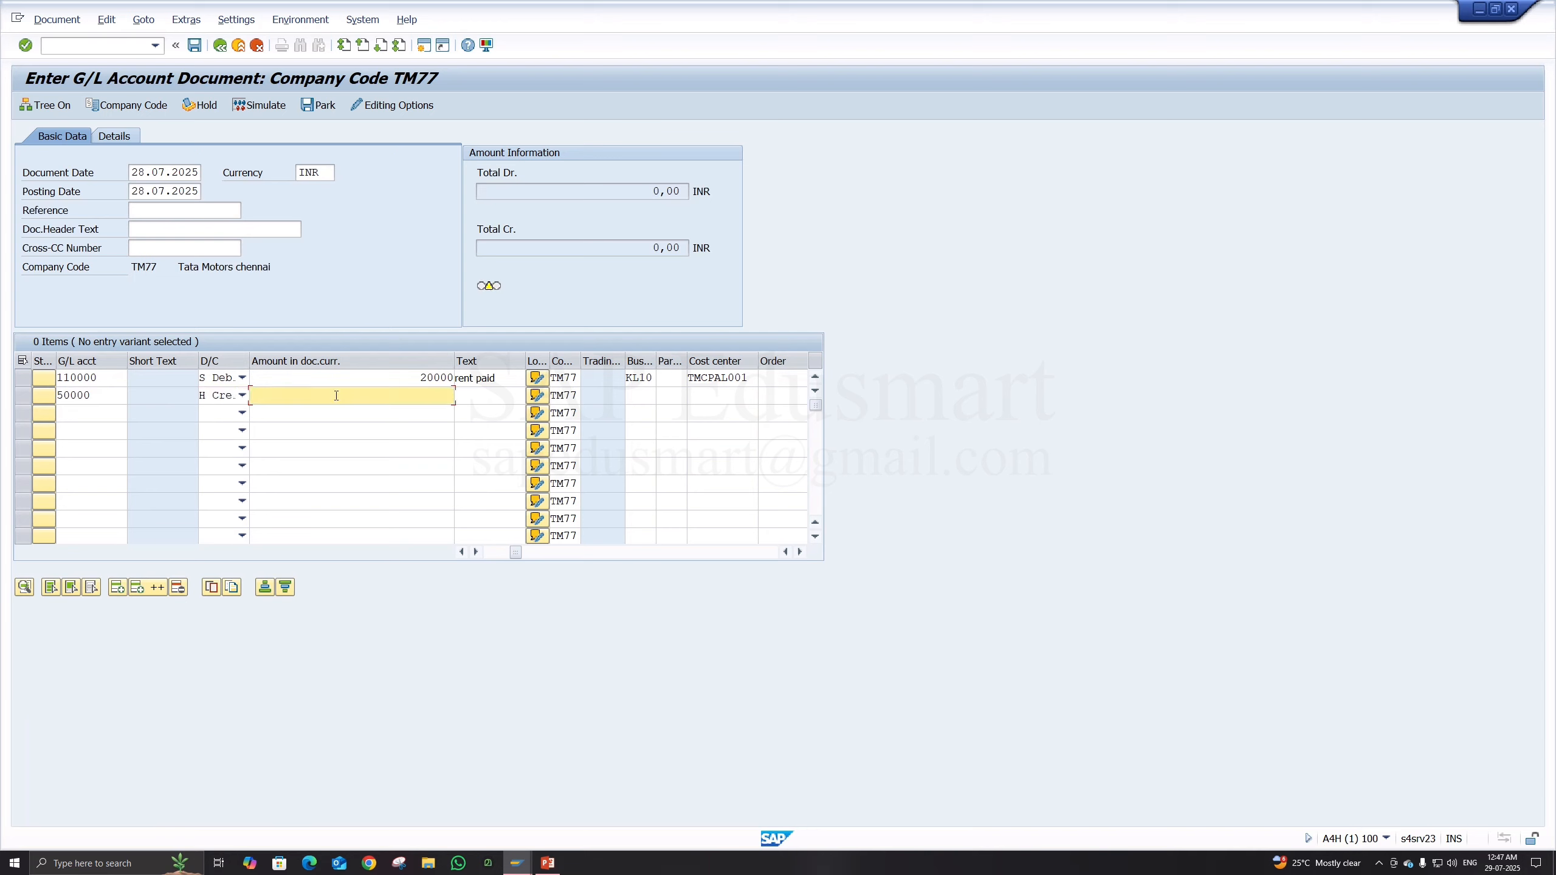
{"action": "type", "text": "*"}
{"action": "key", "text": "Tab"}
{"action": "key", "text": "Tab"}
{"action": "key", "text": "Tab"}
{"action": "key", "text": "Tab"}
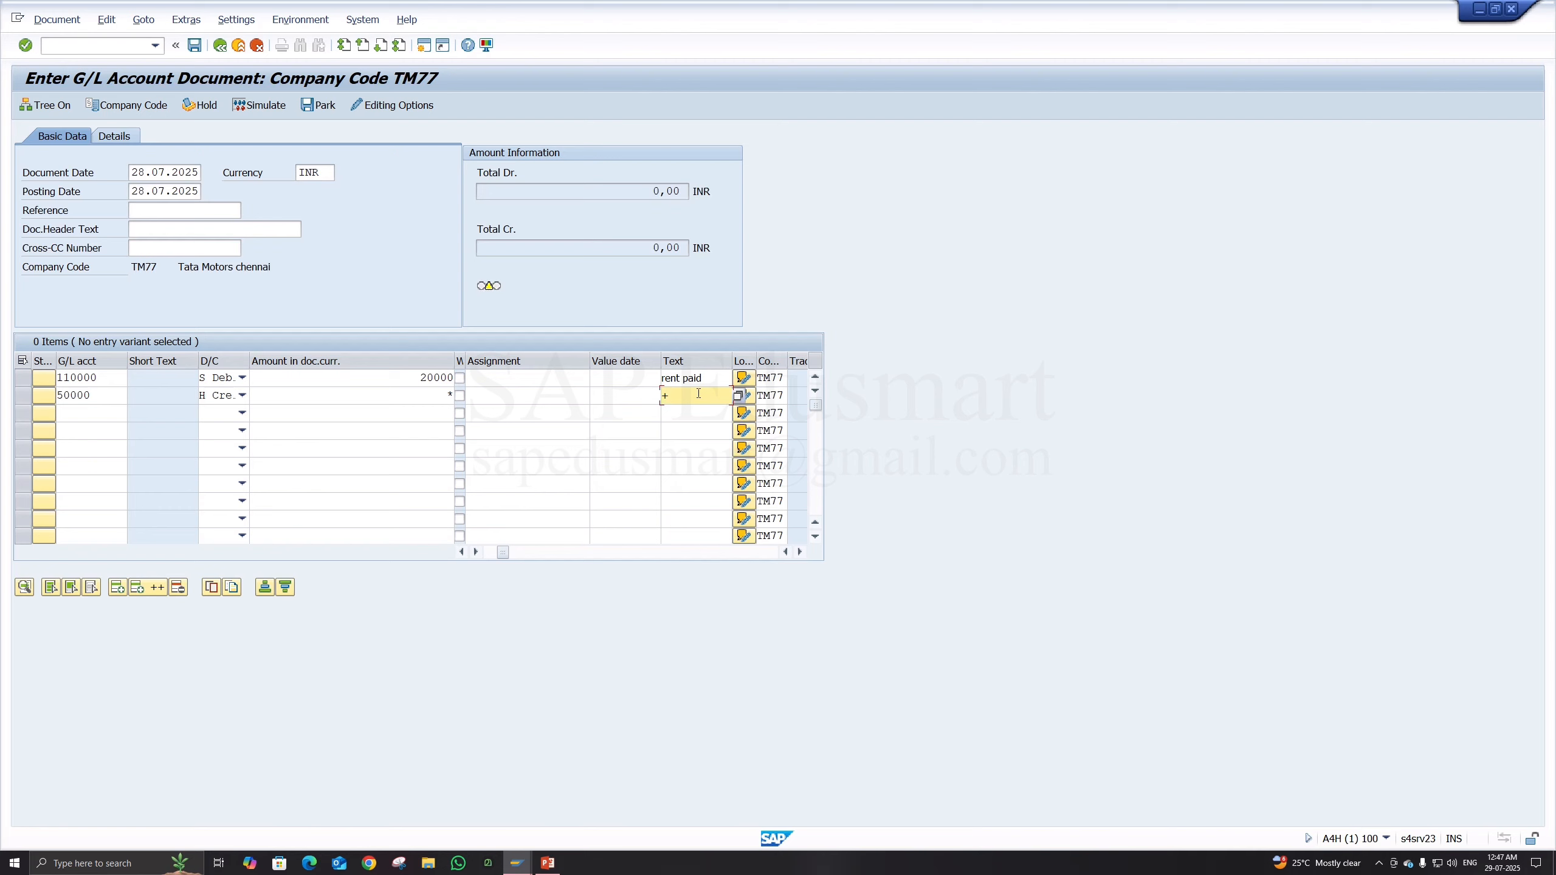
Step: Assign business area KL10 to the second line item
{"action": "key", "text": "Tab"}
{"action": "key", "text": "Tab"}
{"action": "key", "text": "Tab"}
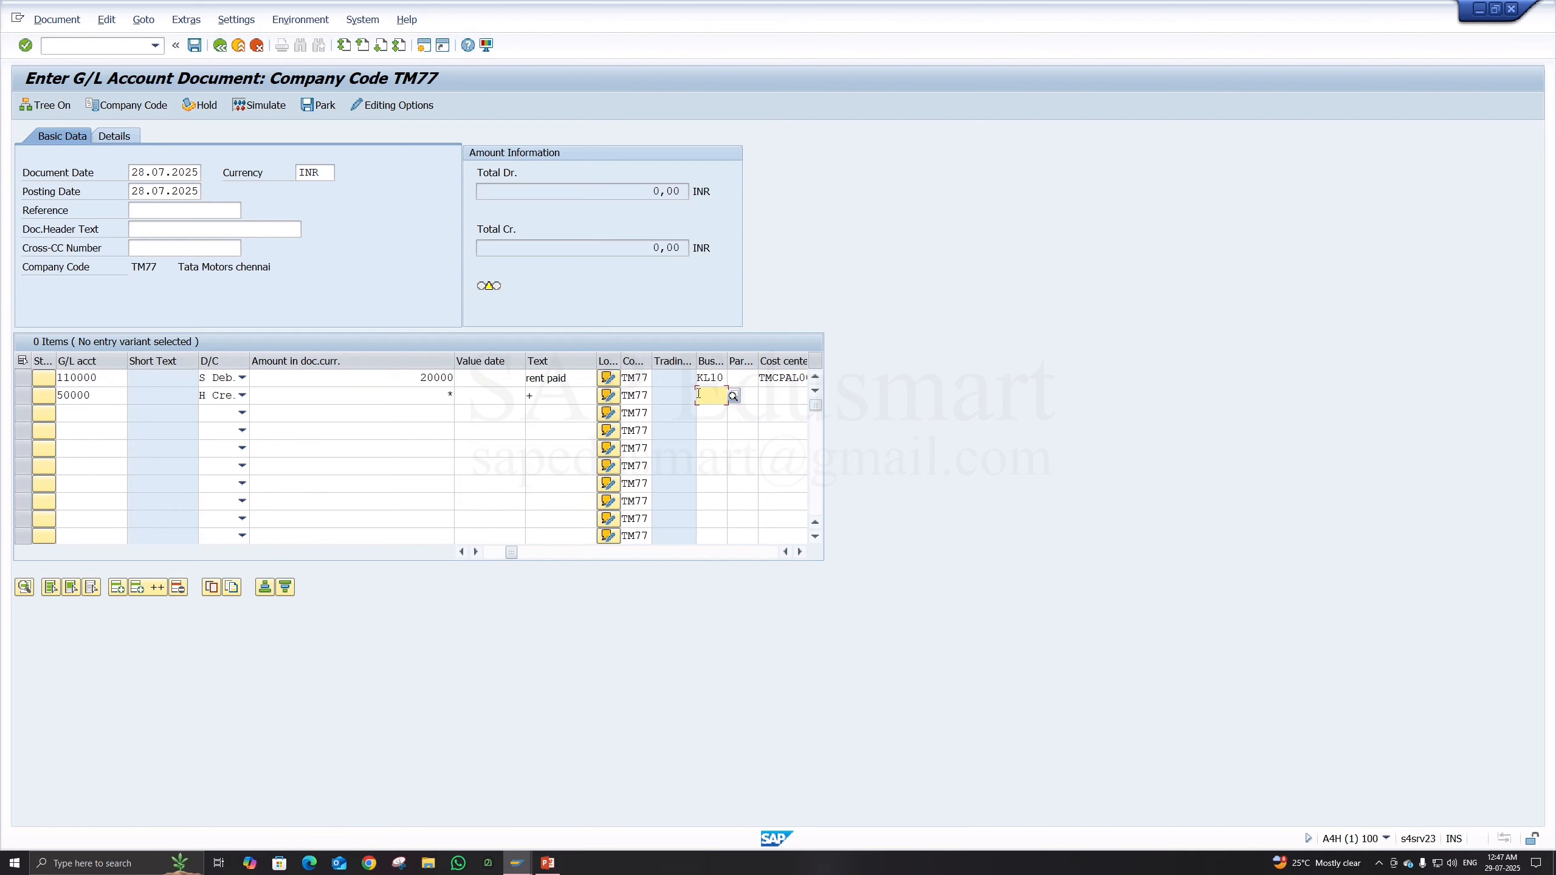
{"action": "type", "text": "kl10"}
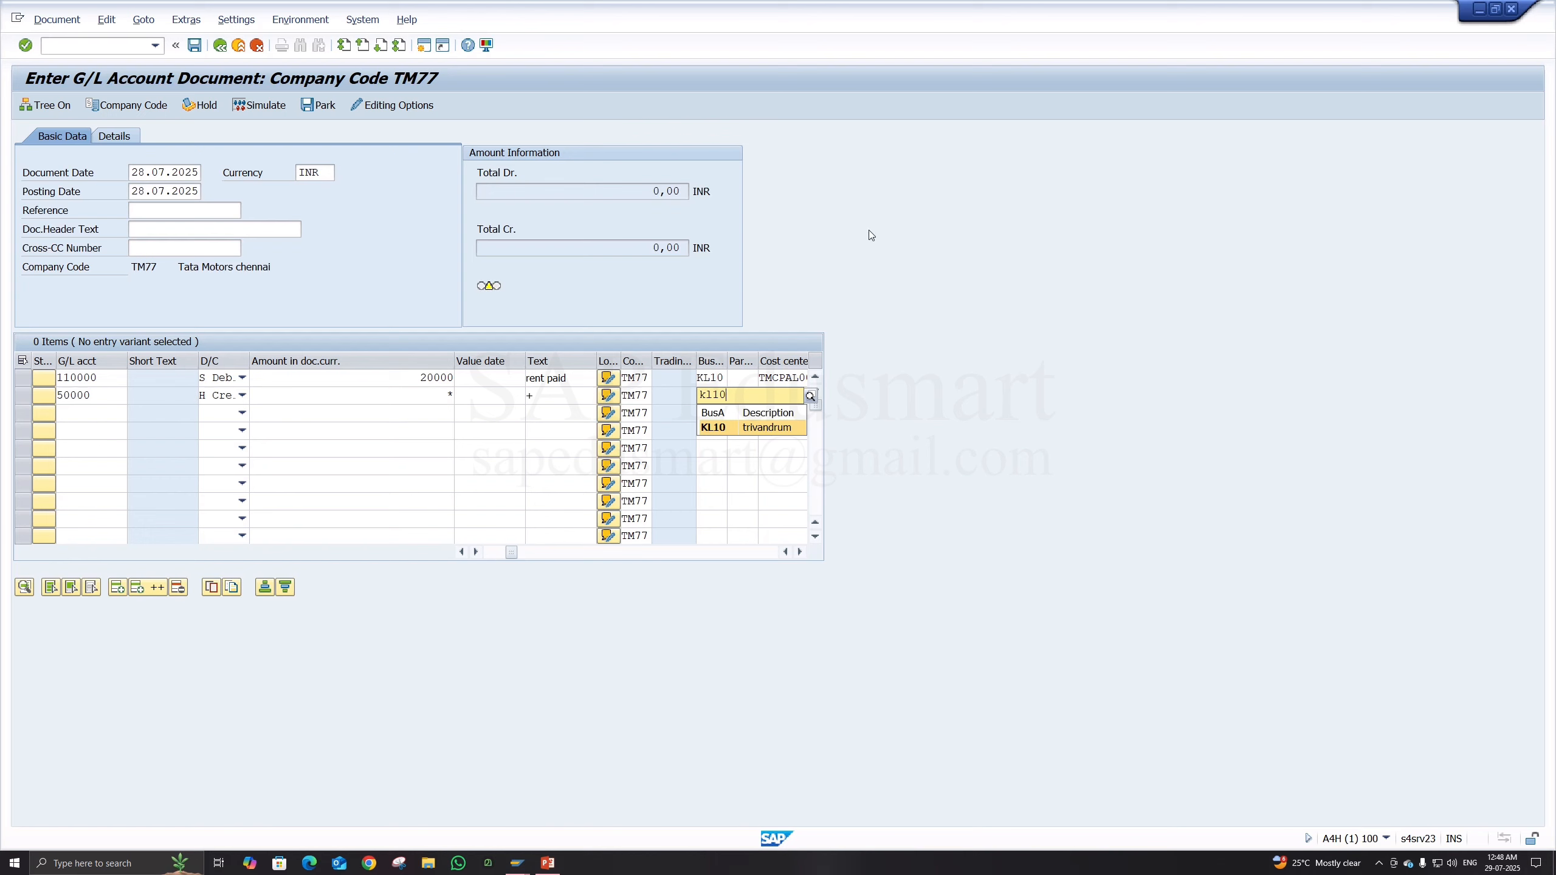
{"action": "key", "text": "Escape"}
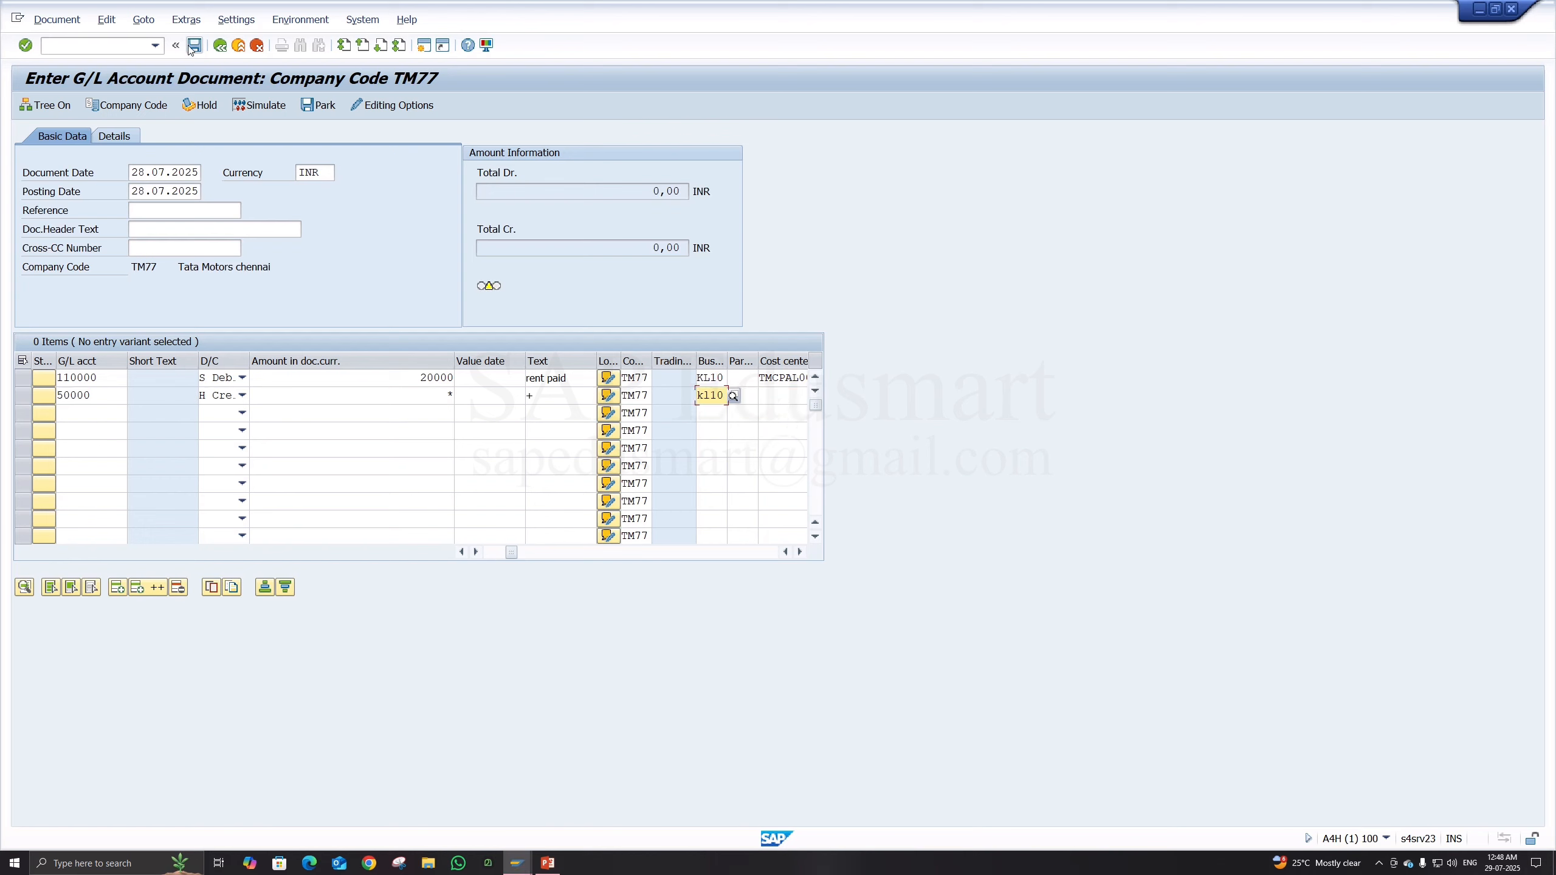
Step: Simulate the G/L document and post it from the document overview
{"action": "left_click", "coordinate": [265, 110]}
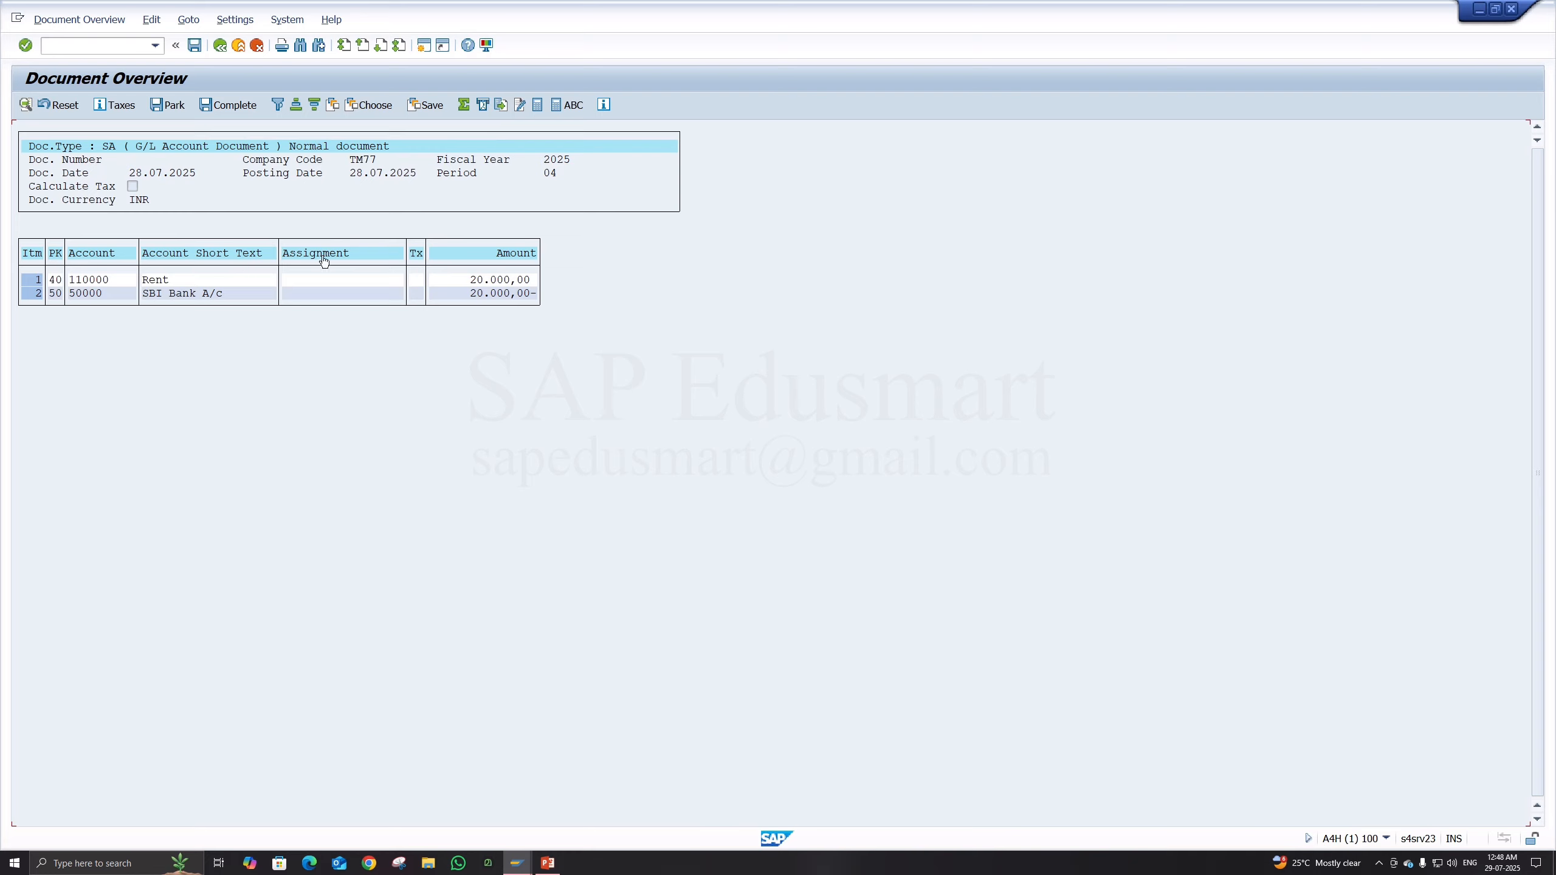
{"action": "left_click", "coordinate": [203, 50]}
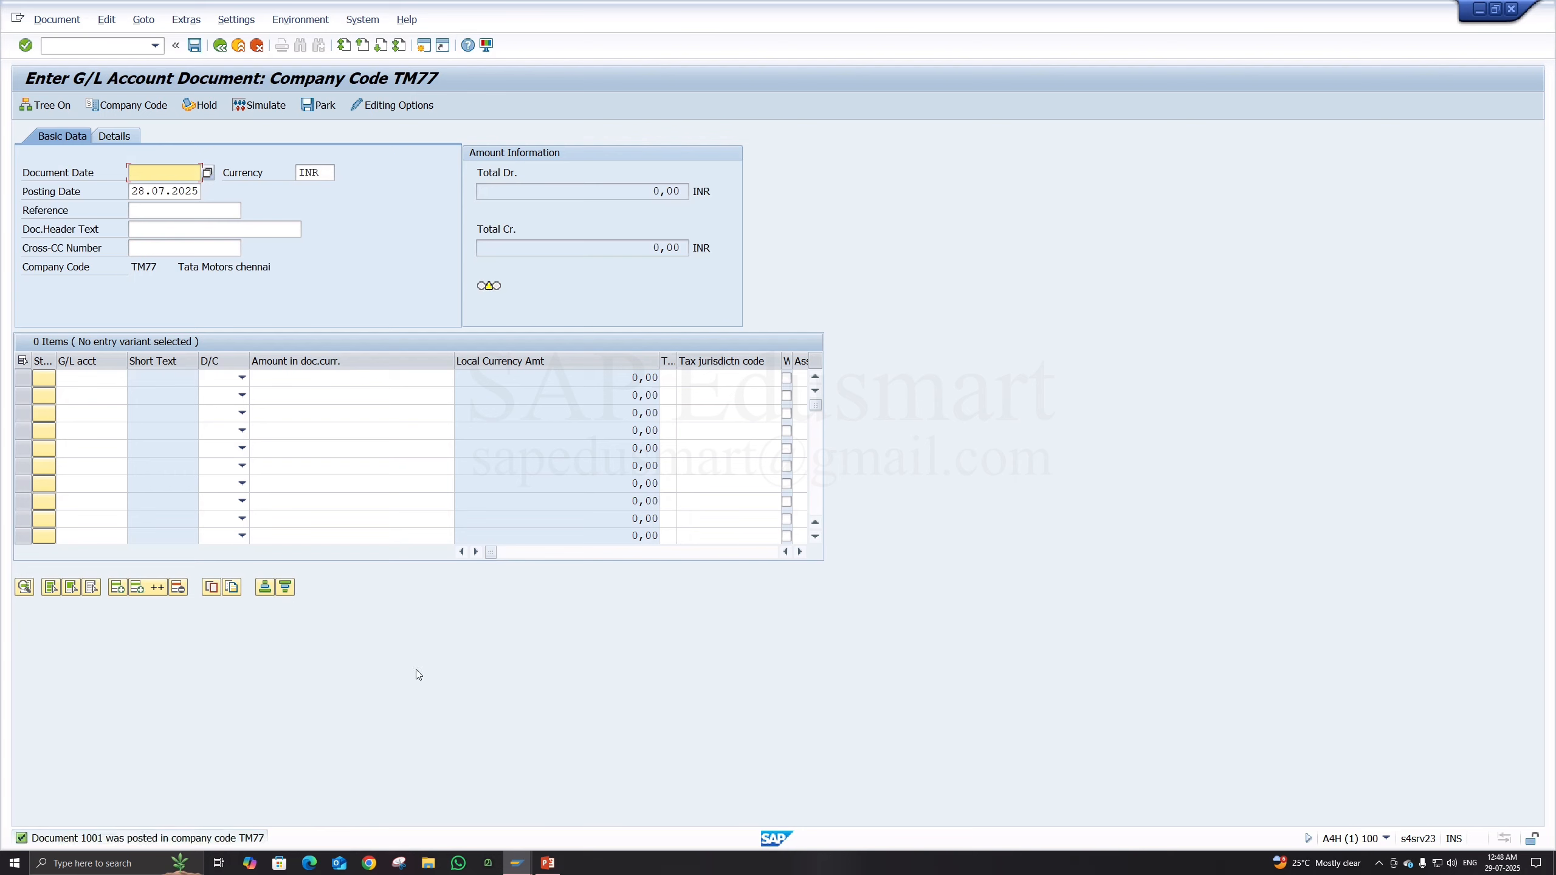
Step: Display the document just posted and widen the posting key column of its line item list
{"action": "left_click", "coordinate": [64, 22]}
{"action": "left_click", "coordinate": [64, 56]}
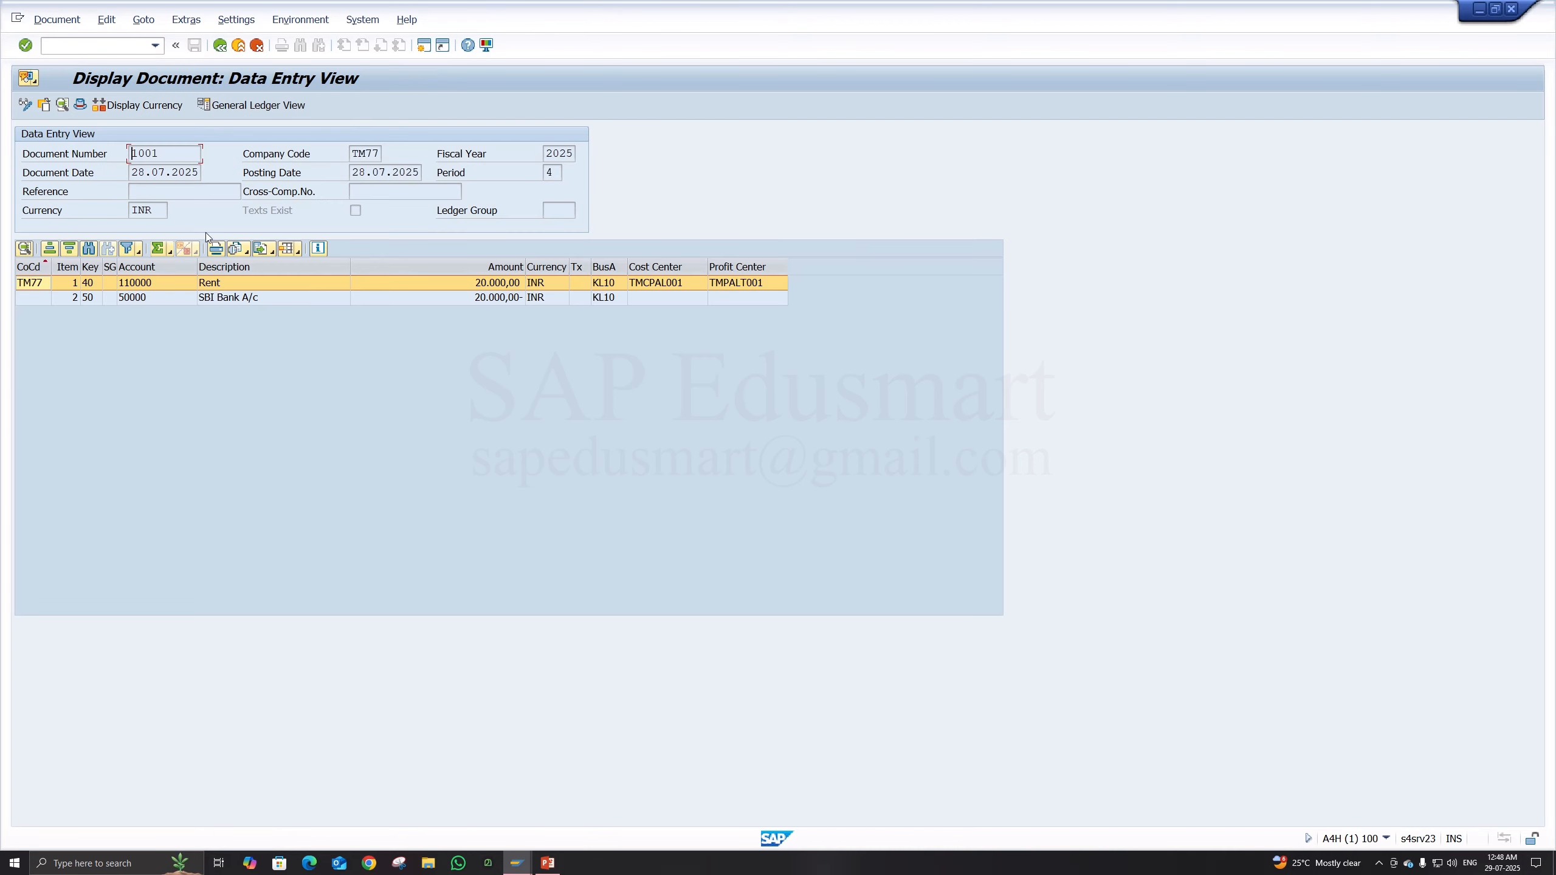
{"action": "left_click", "coordinate": [211, 283]}
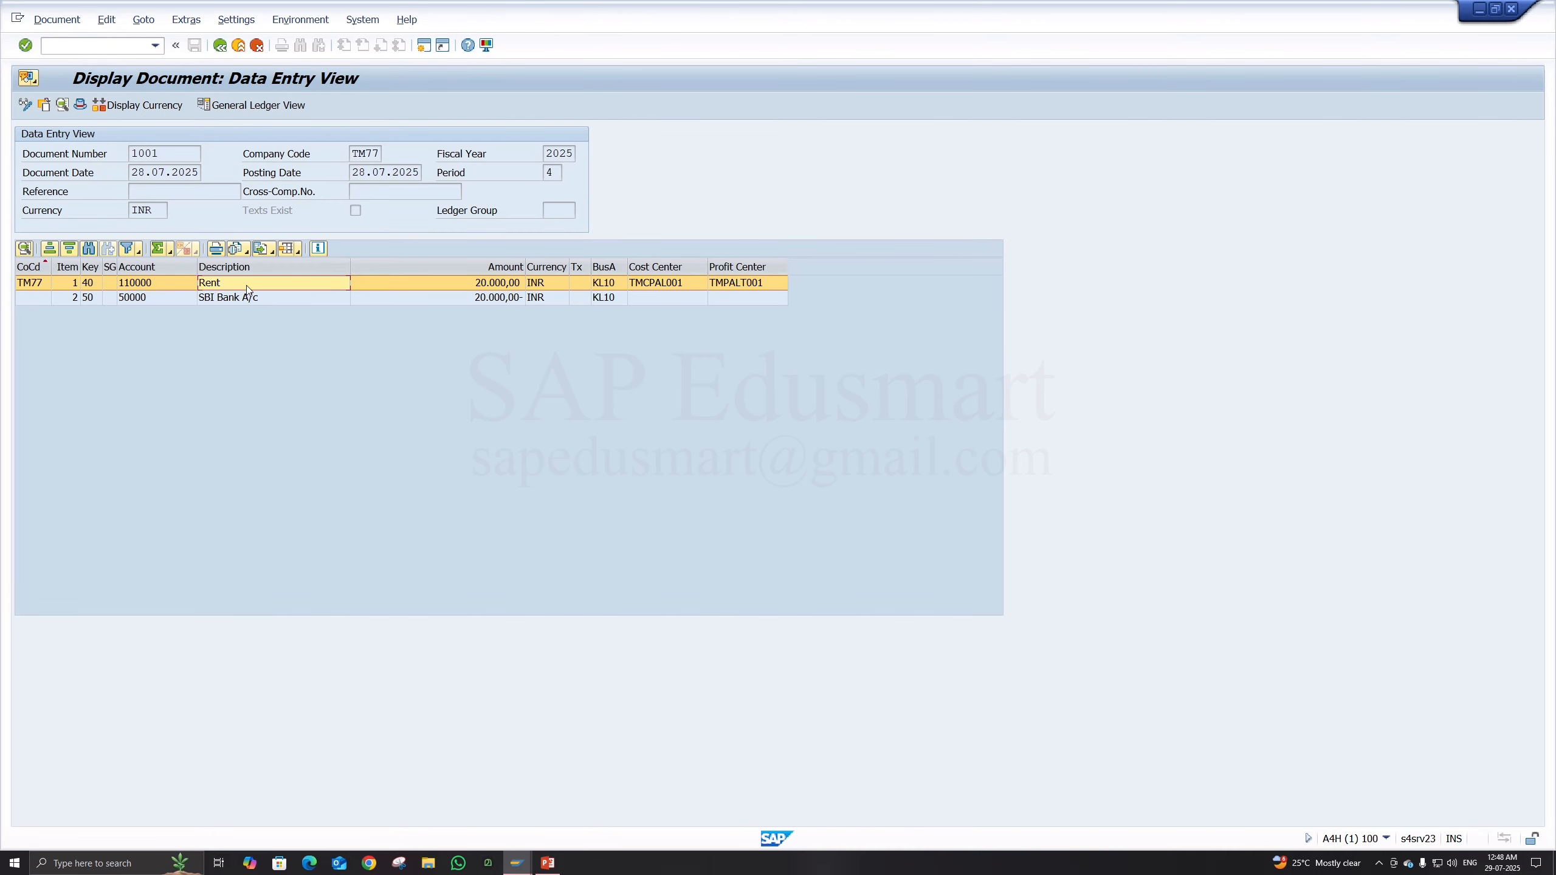
{"action": "left_click", "coordinate": [95, 287]}
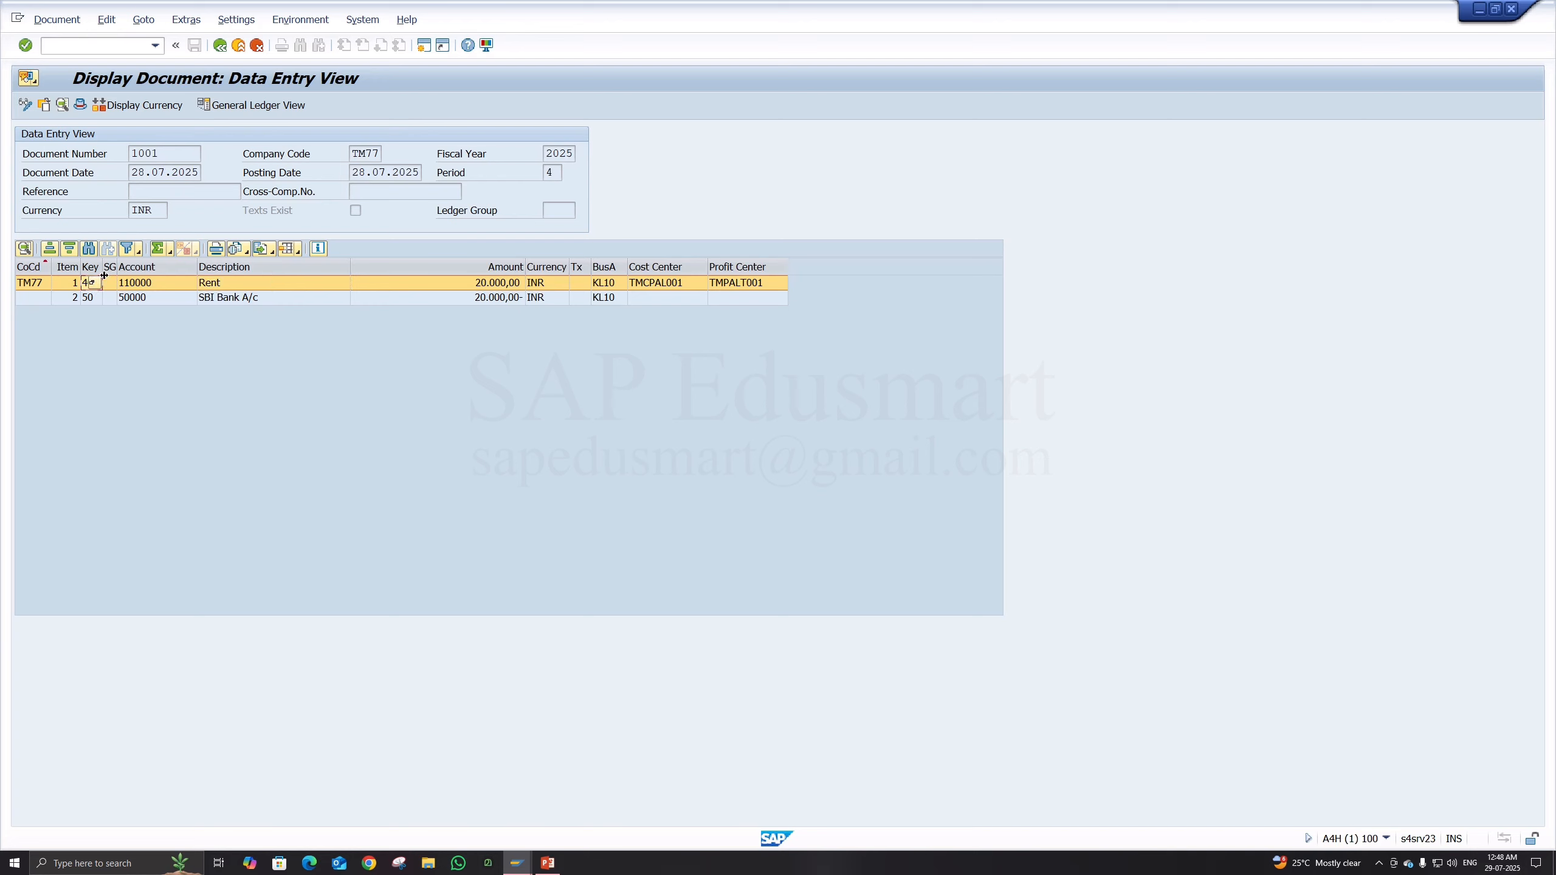
{"action": "left_click_drag", "start_coordinate": [101, 267], "coordinate": [163, 270]}
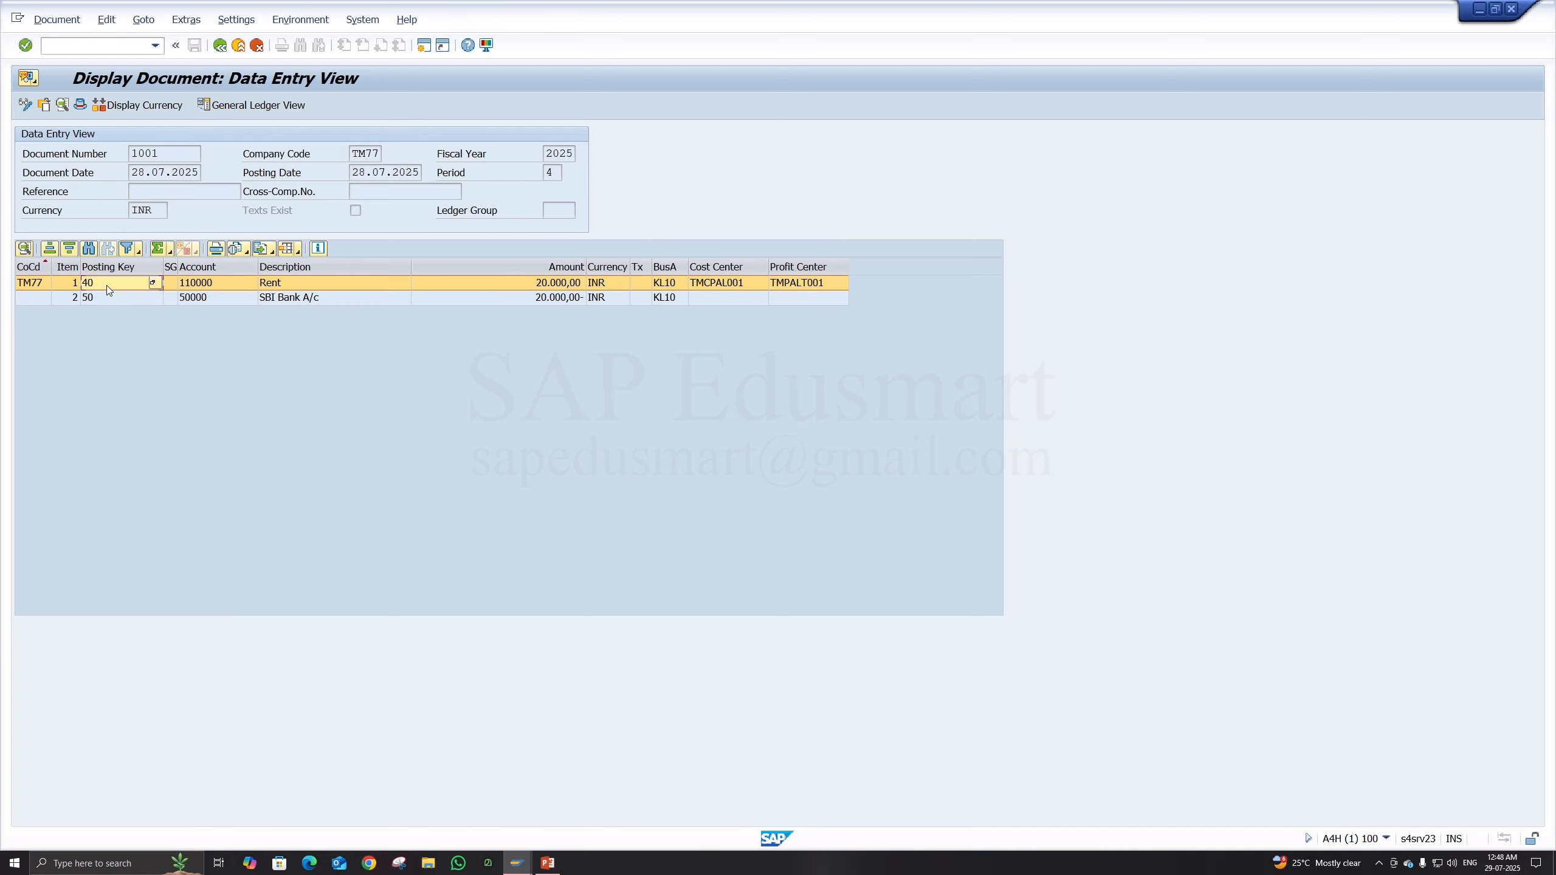
Step: Examine the entries for posting keys 40 and 50 in the list of possible posting keys, and close the list
{"action": "left_click", "coordinate": [155, 283]}
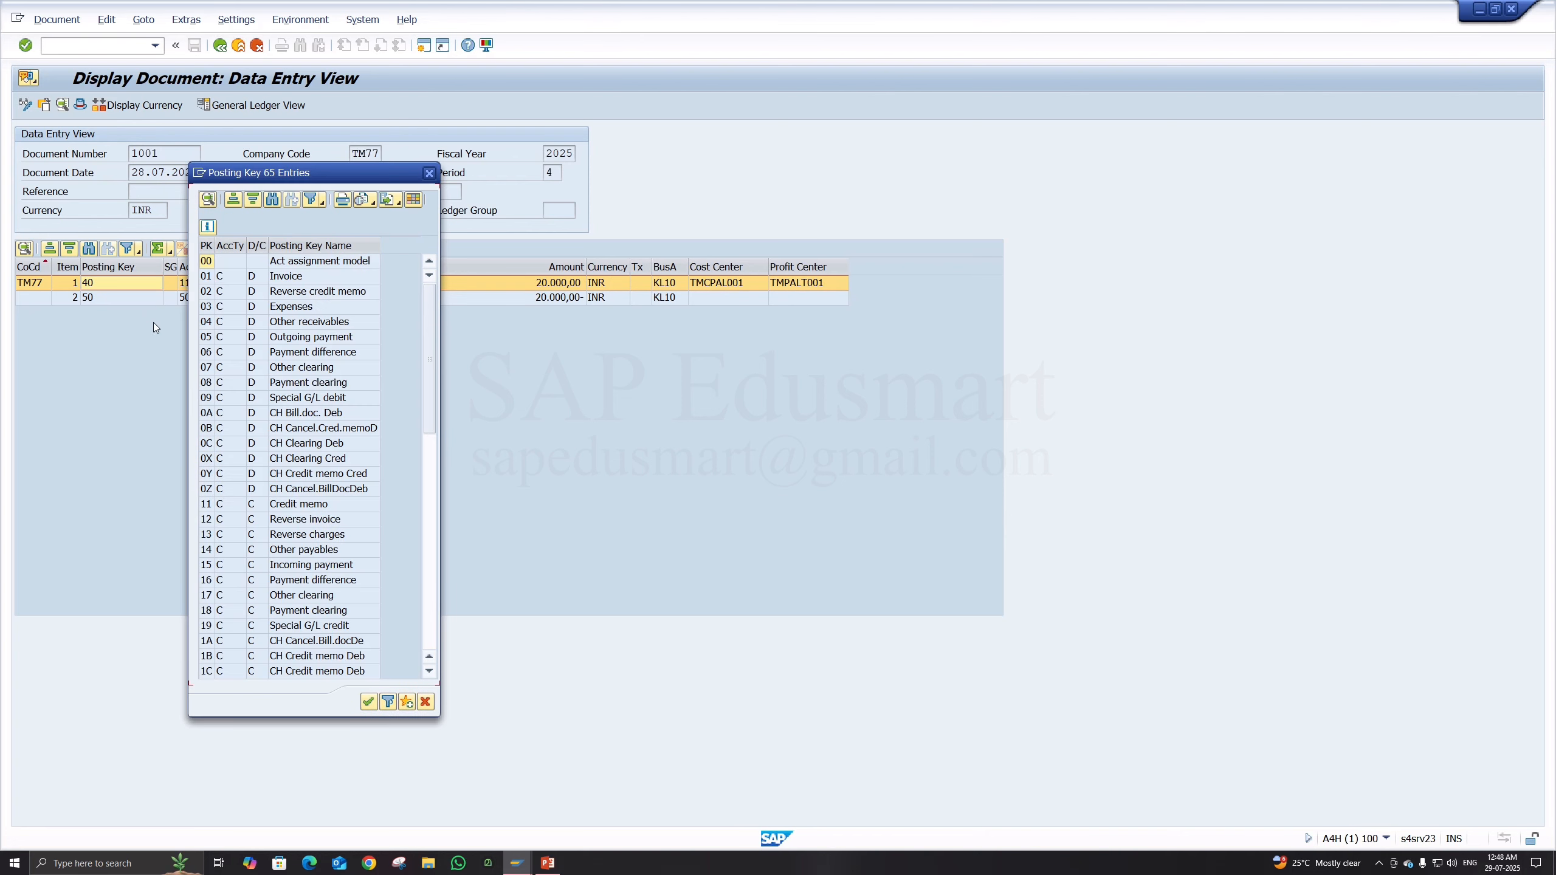
{"action": "scroll", "coordinate": [260, 550], "scroll_direction": "down", "scroll_amount": 4}
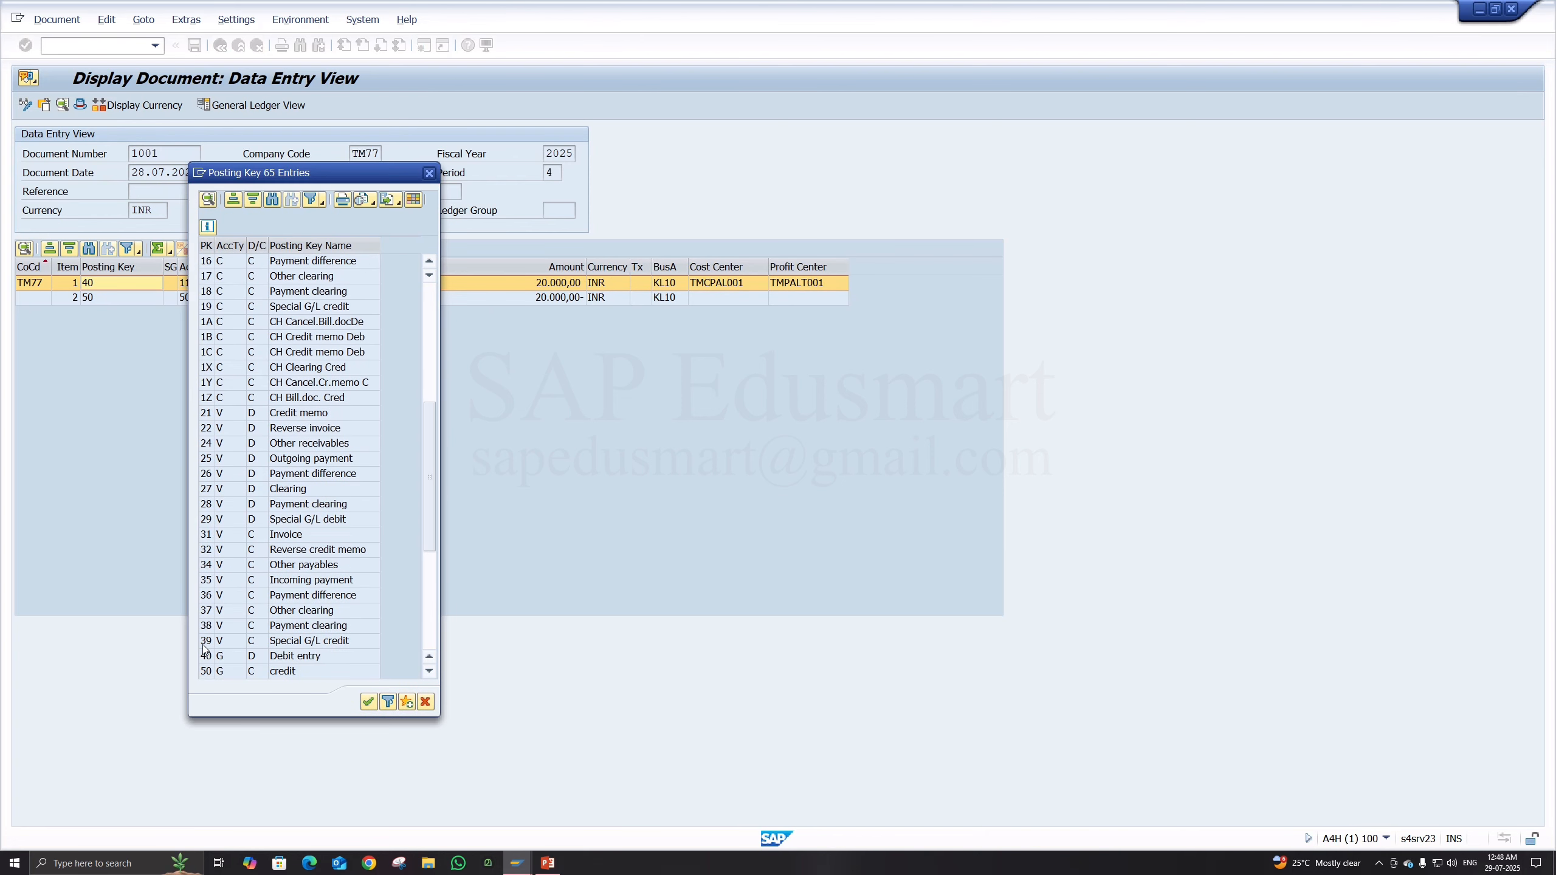
{"action": "scroll", "coordinate": [206, 648], "scroll_direction": "down", "scroll_amount": 4}
{"action": "left_click", "coordinate": [211, 476]}
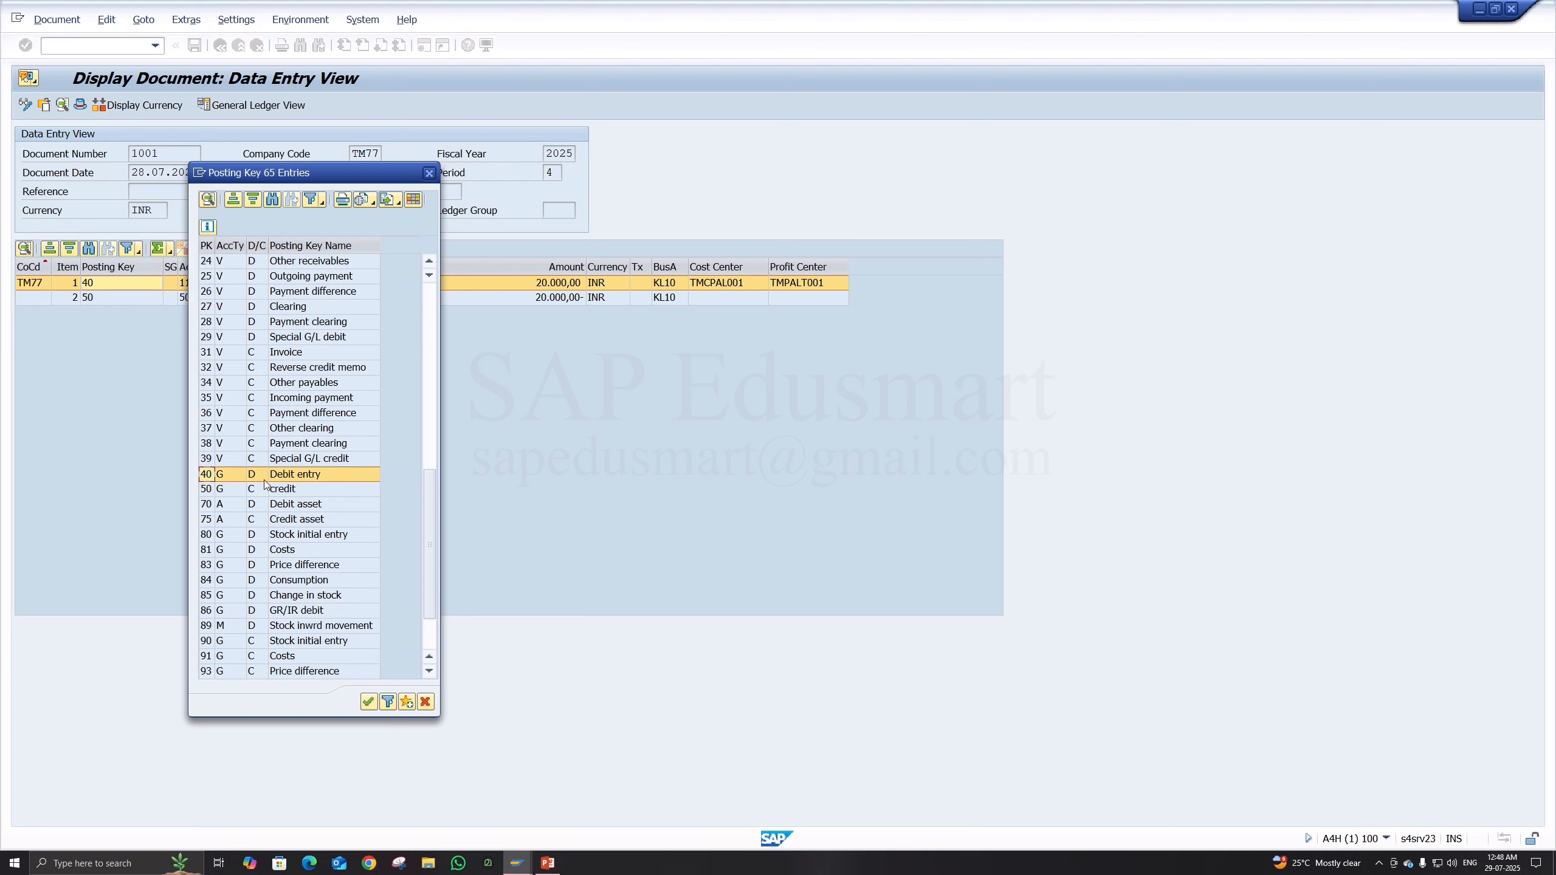
{"action": "left_click", "coordinate": [212, 490]}
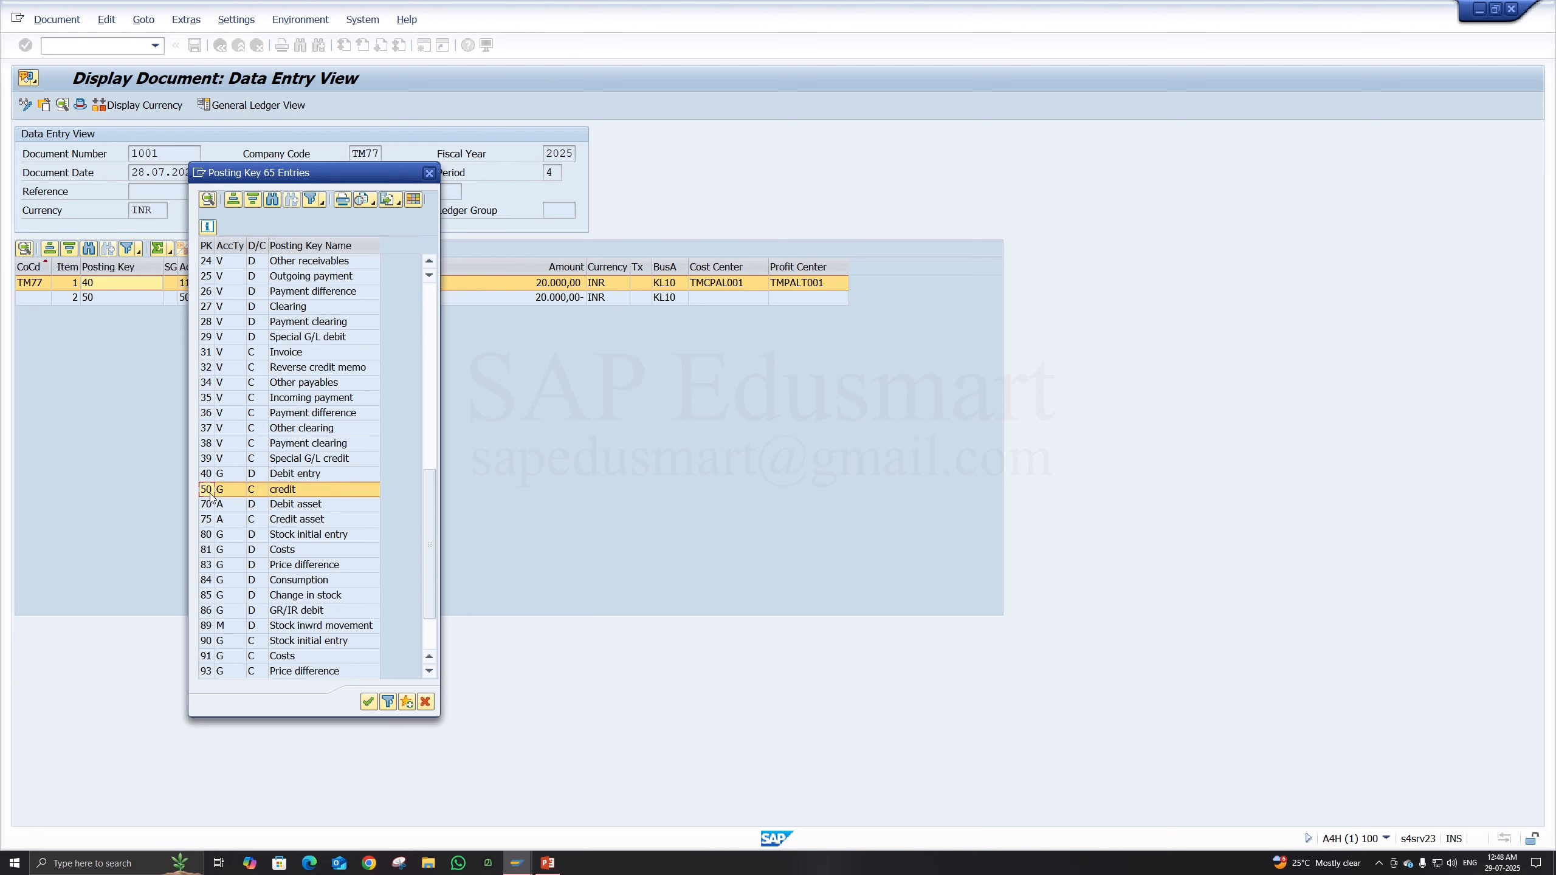
{"action": "left_click", "coordinate": [295, 475]}
{"action": "left_click", "coordinate": [293, 492]}
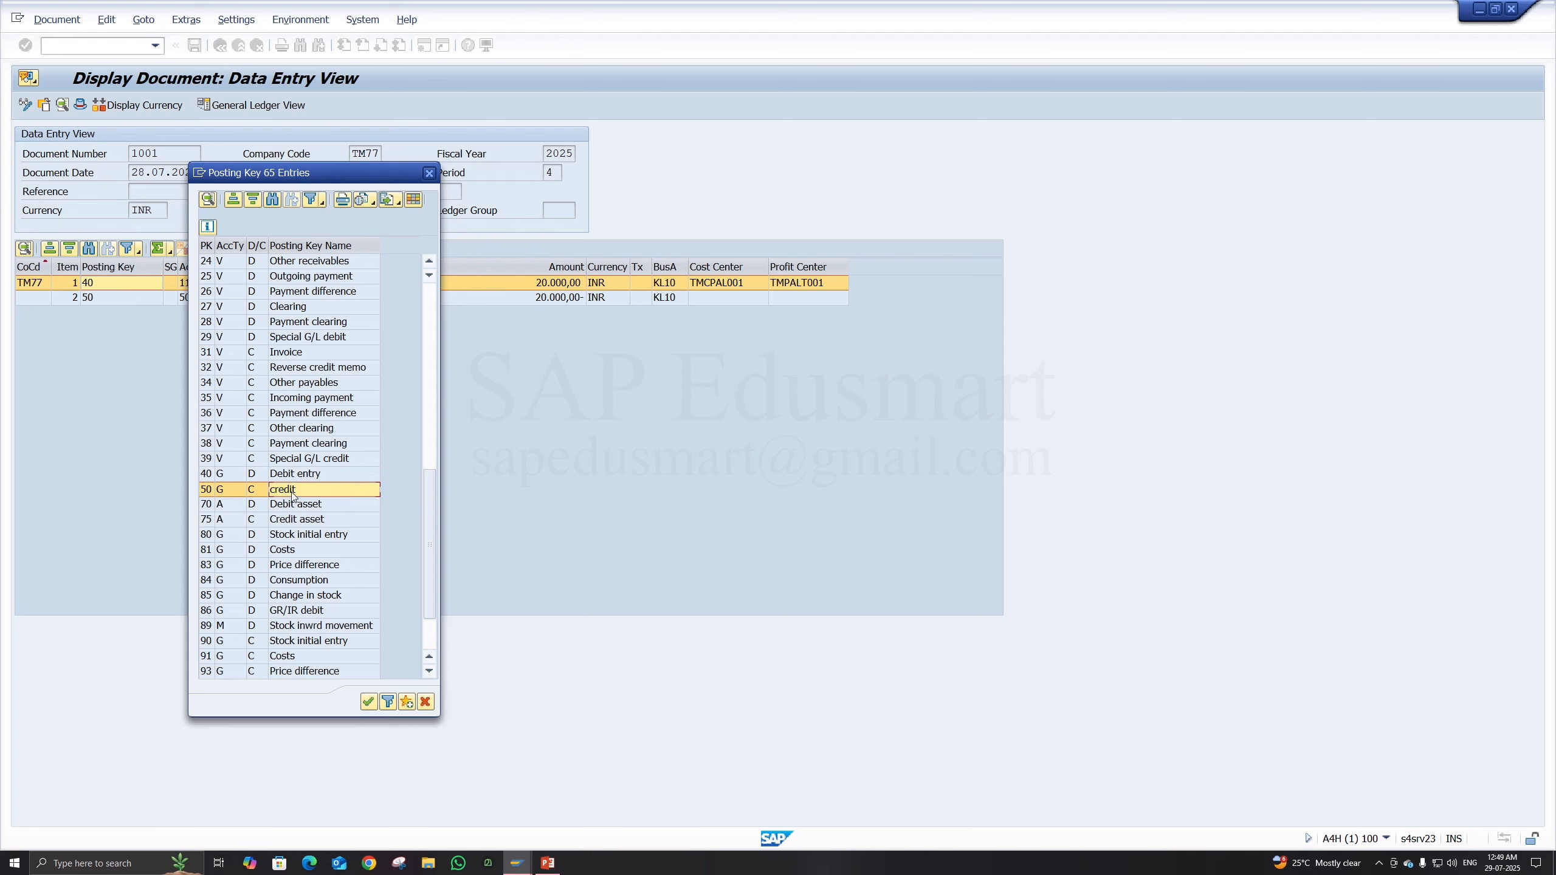
{"action": "key", "text": "Escape"}
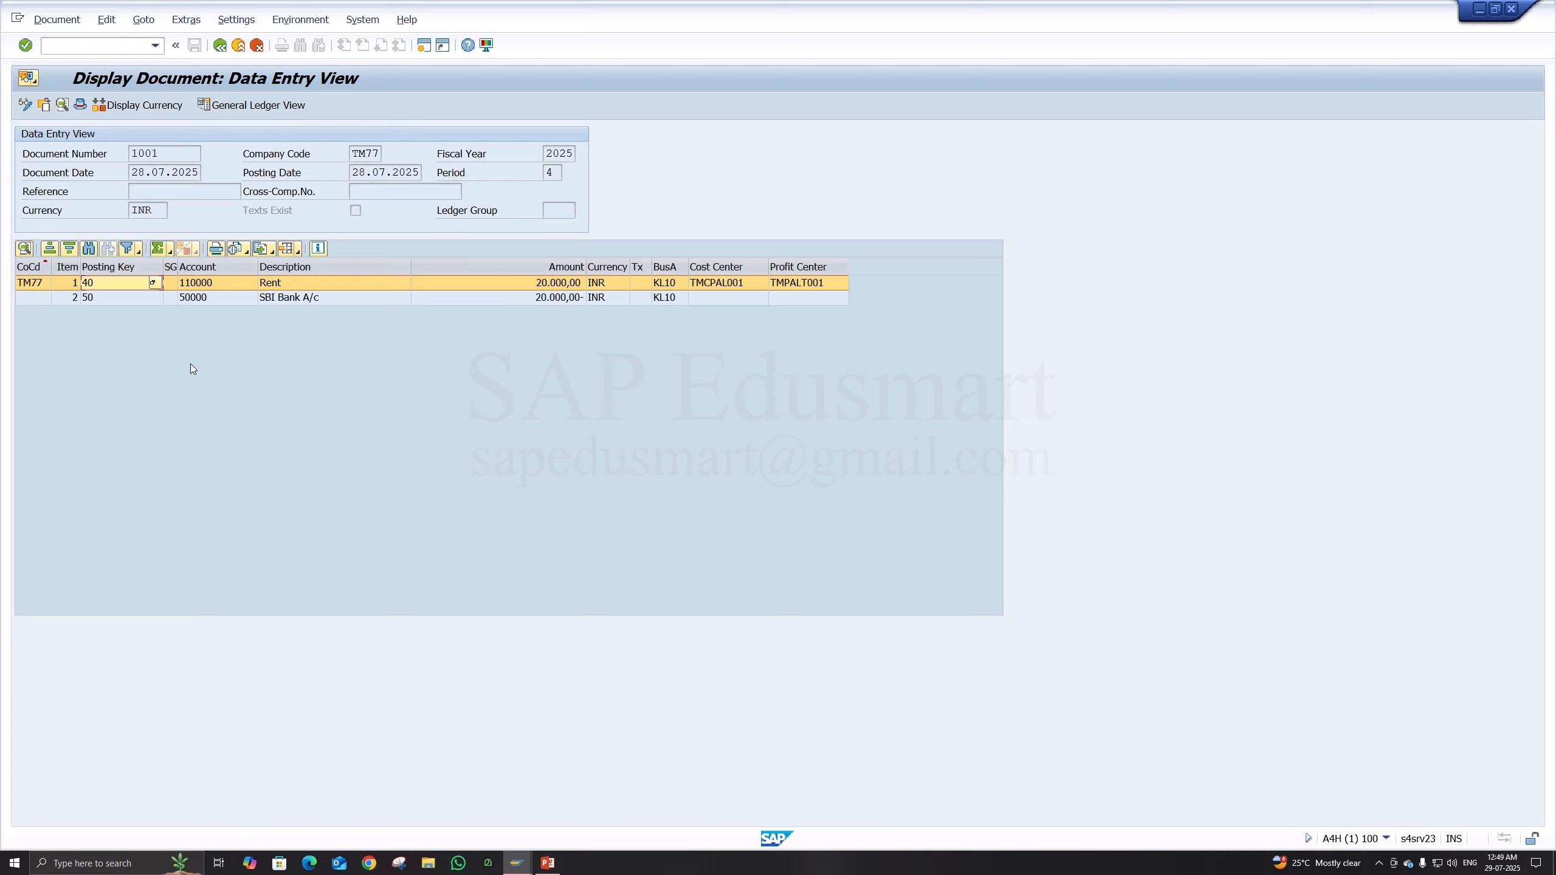
Step: Examine the Rent line item's fields from company code through profit center, and return to the G/L document entry screen
{"action": "left_click", "coordinate": [31, 288]}
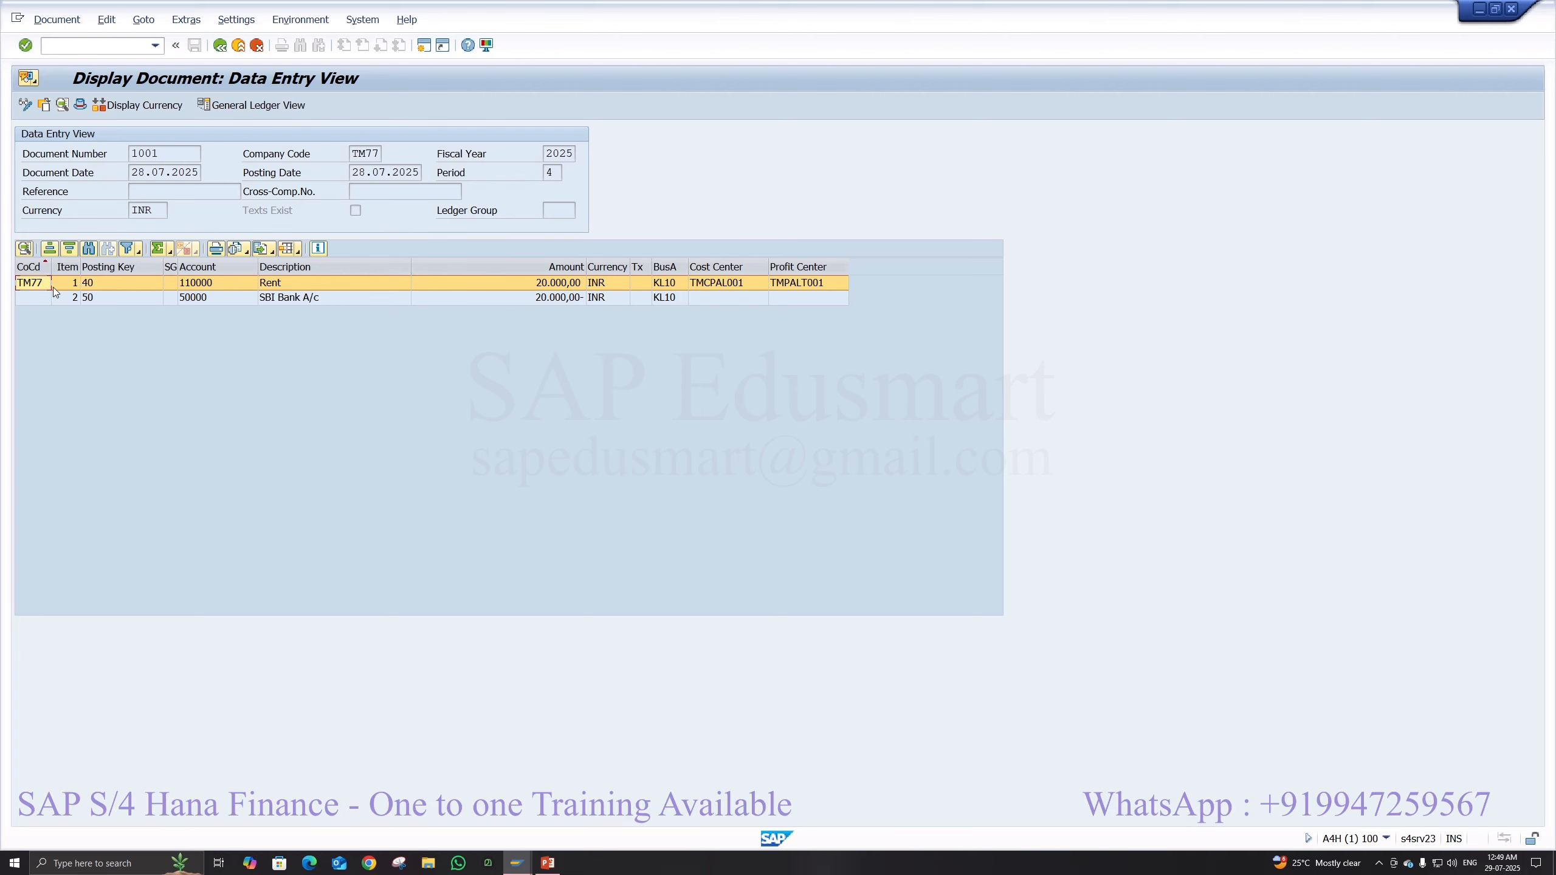
{"action": "left_click", "coordinate": [126, 284]}
{"action": "left_click", "coordinate": [225, 284]}
{"action": "left_click", "coordinate": [322, 282]}
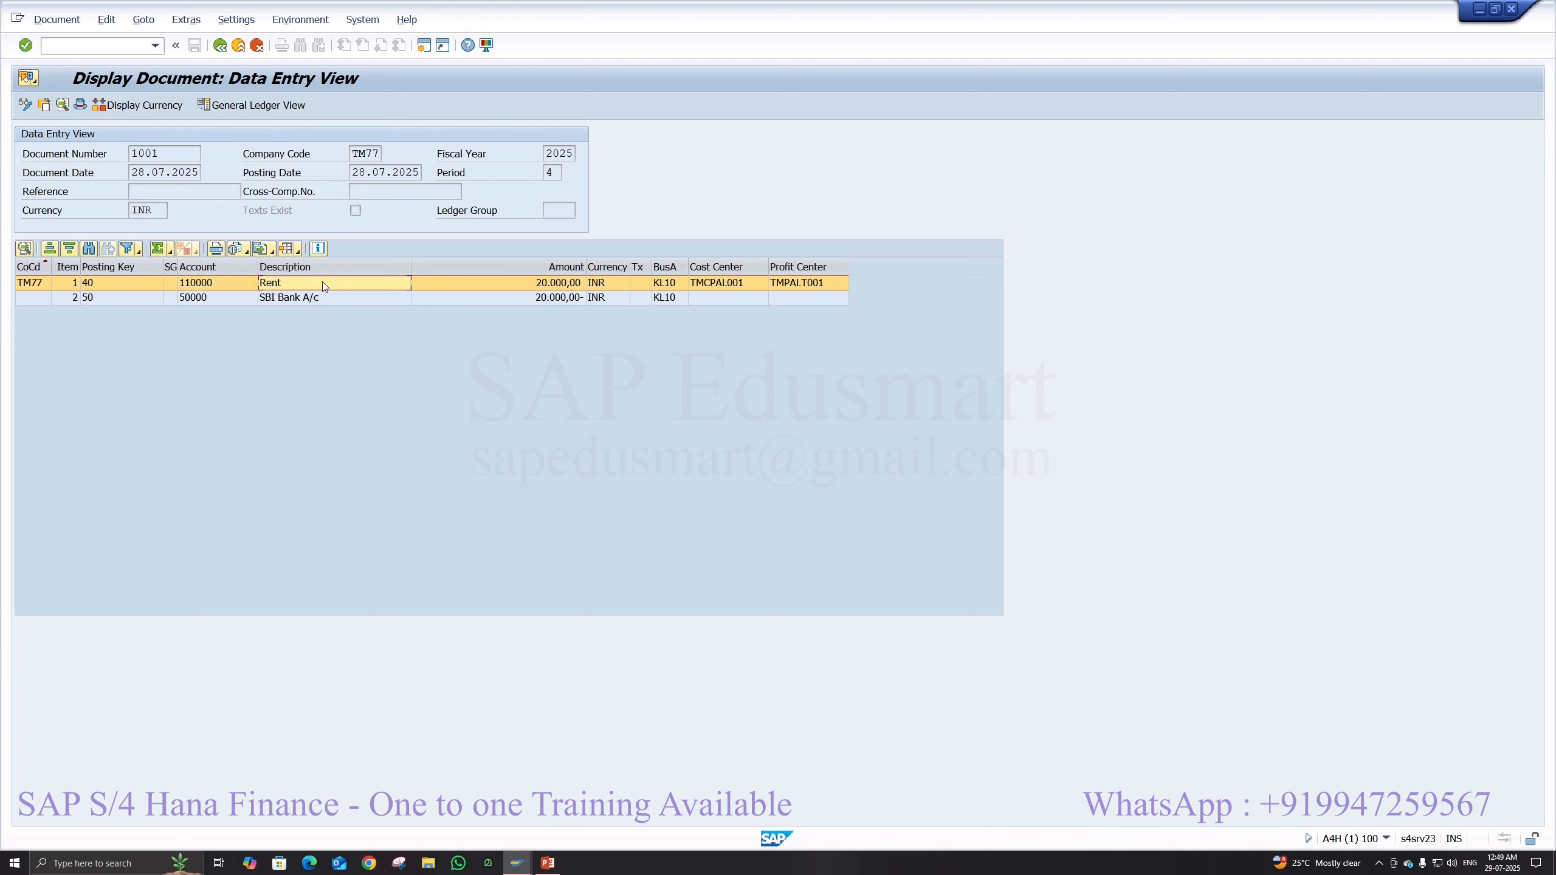
{"action": "left_click", "coordinate": [499, 284]}
{"action": "left_click", "coordinate": [609, 284]}
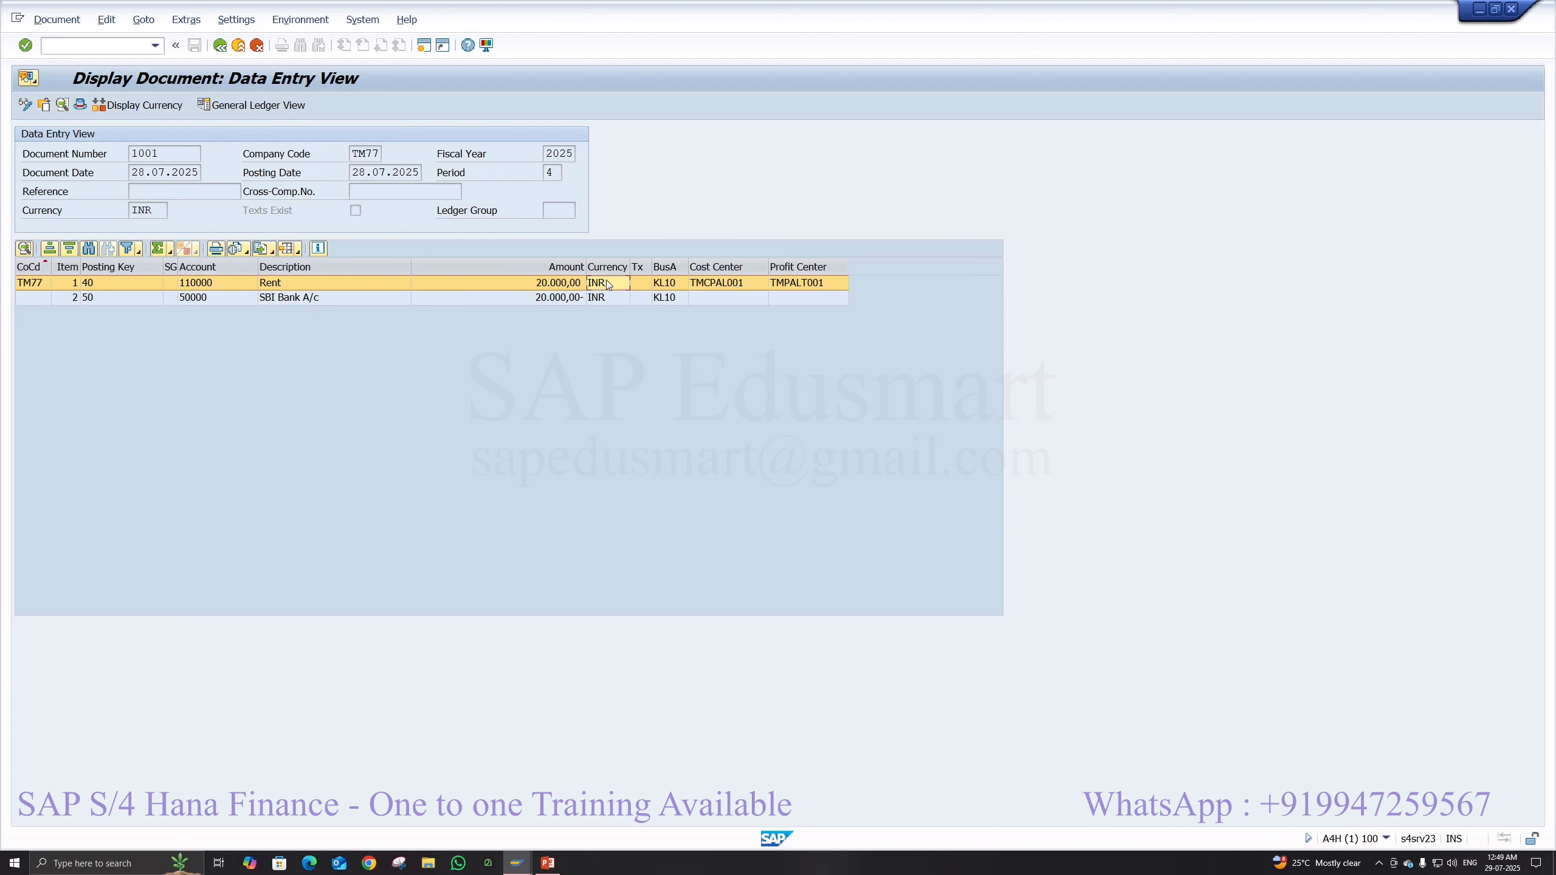
{"action": "left_click", "coordinate": [680, 285]}
{"action": "left_click", "coordinate": [723, 287]}
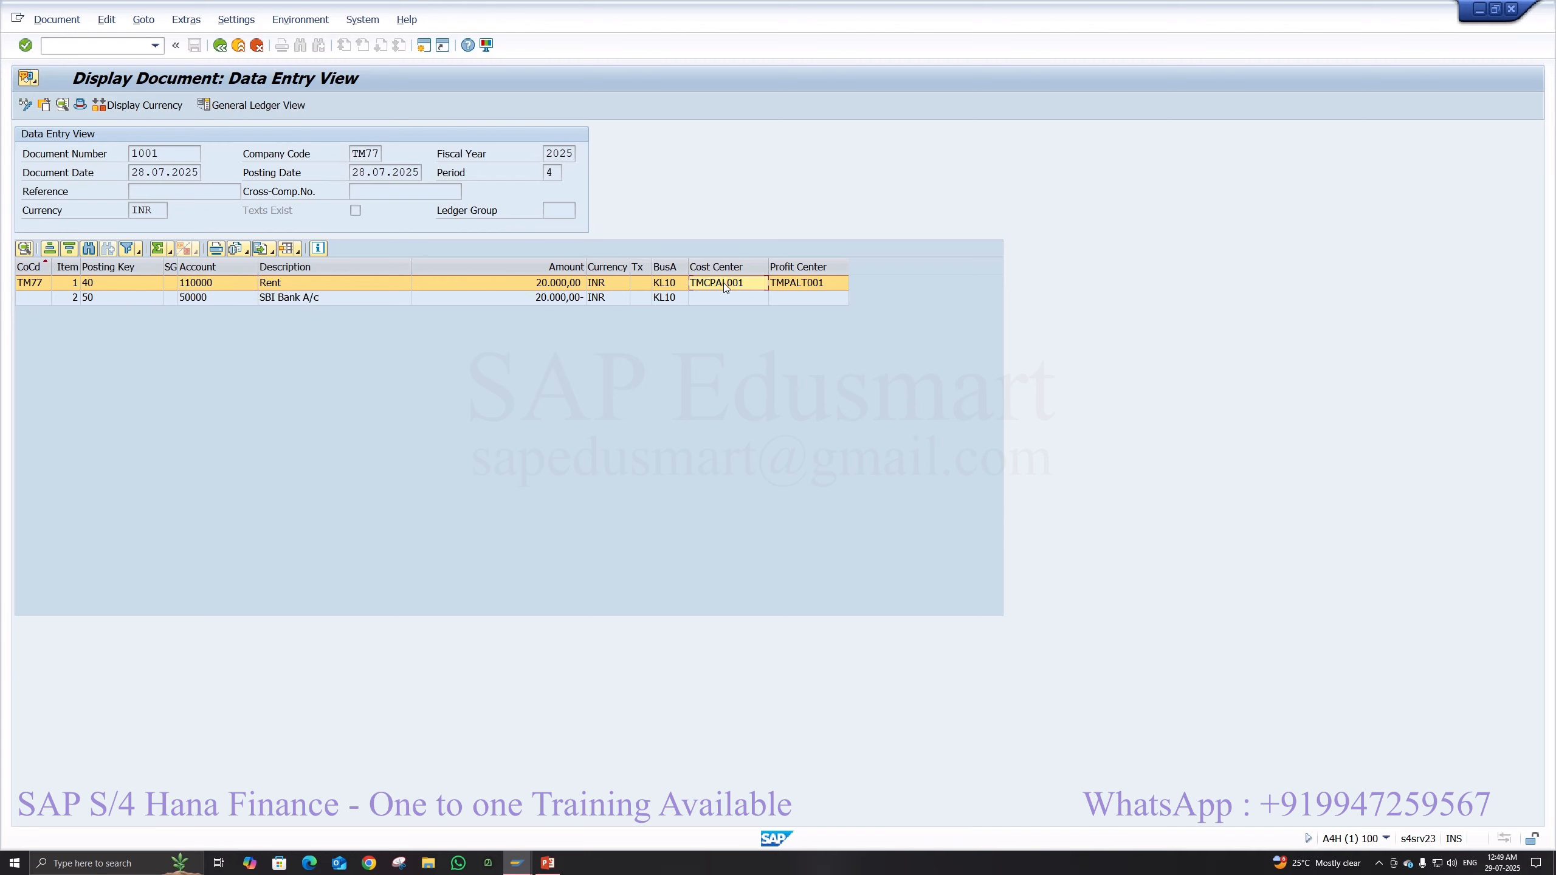
{"action": "left_click", "coordinate": [798, 287]}
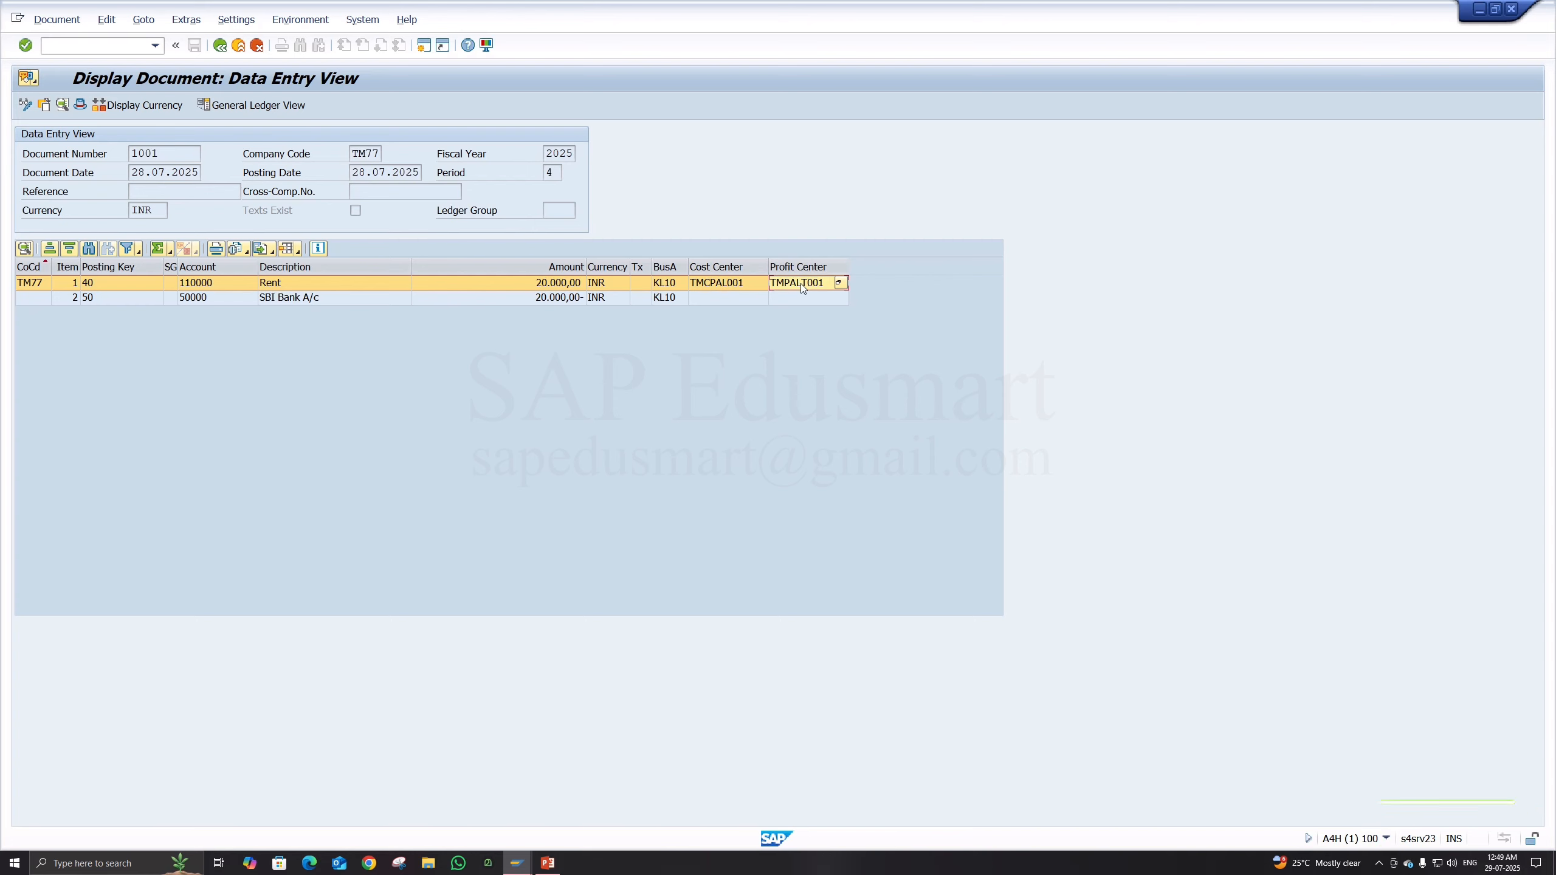
{"action": "left_click", "coordinate": [238, 45]}
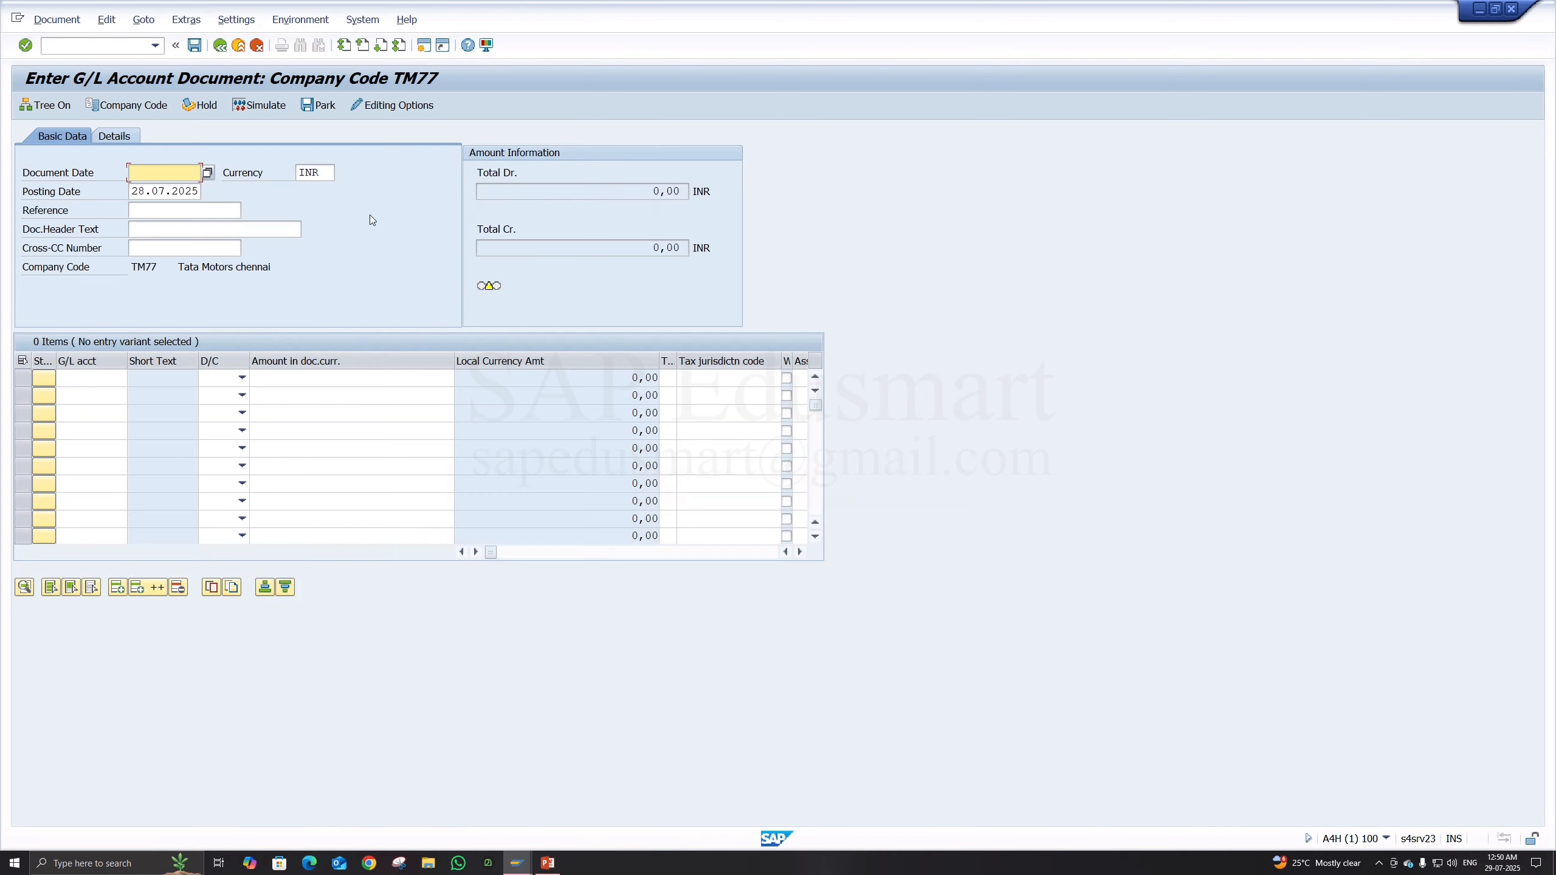